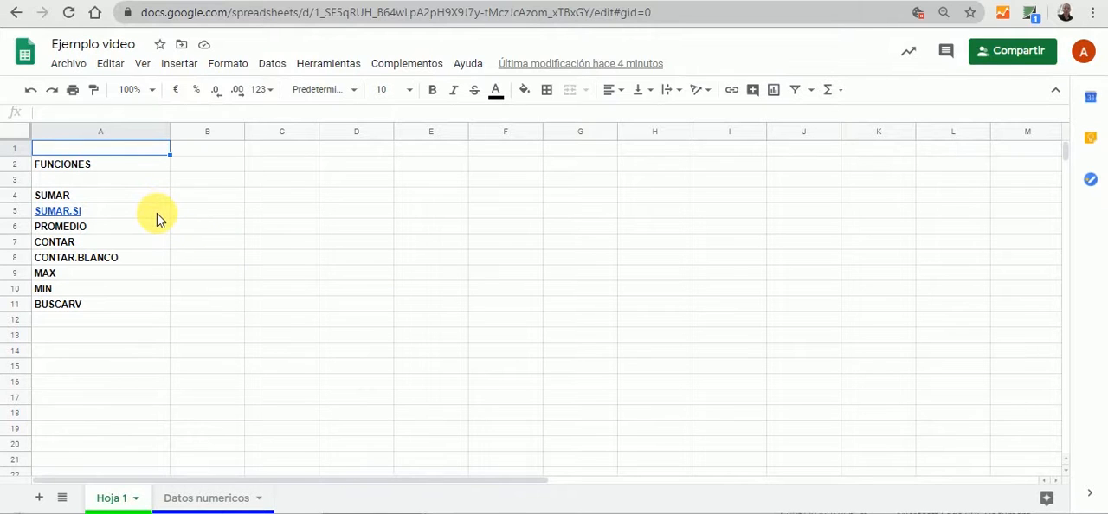
Switch from the function list on Hoja 1 to the Datos numericos sheet
{"action": "mouse_move", "coordinate": [157, 214]}
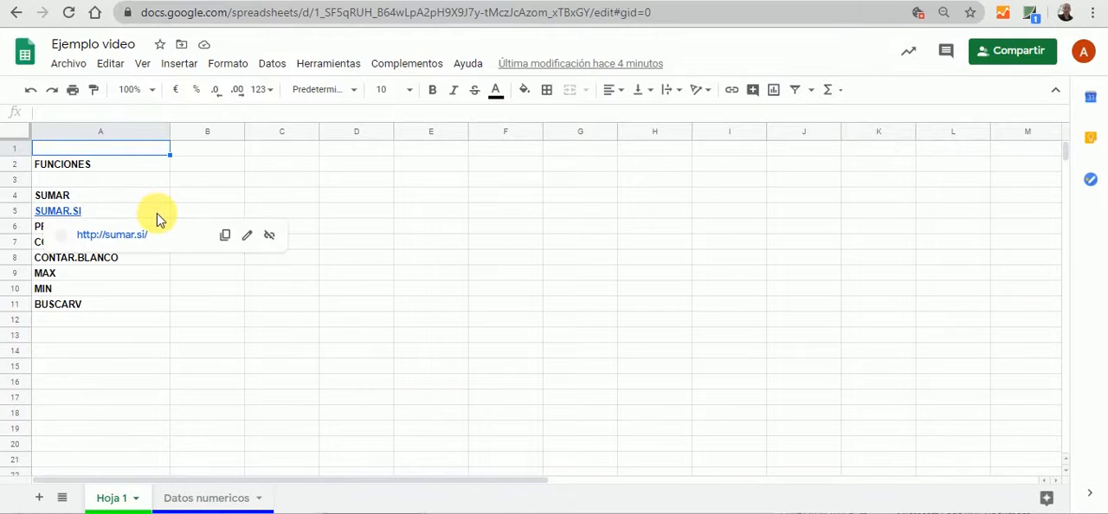
{"action": "left_click", "coordinate": [303, 417]}
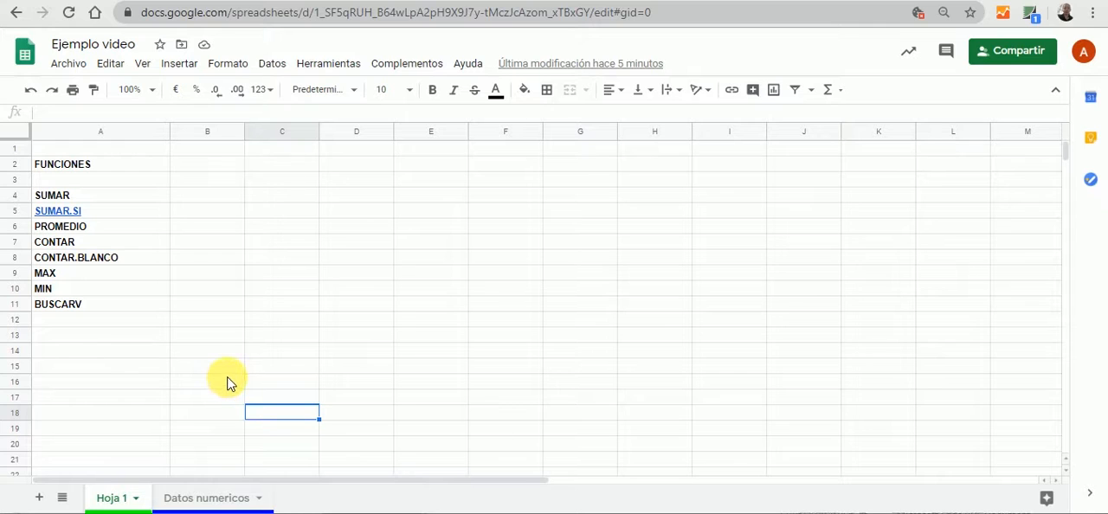
{"action": "left_click", "coordinate": [207, 502]}
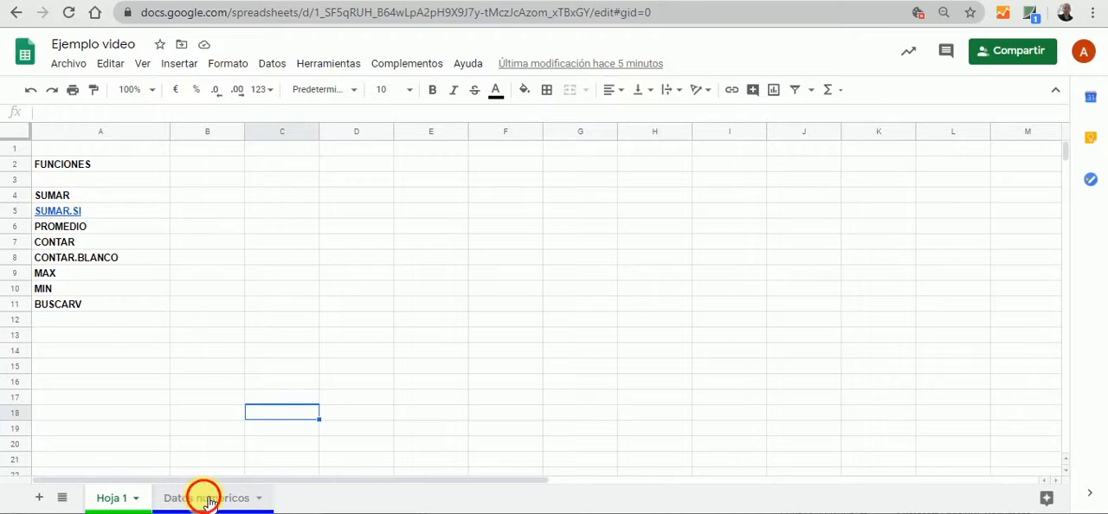
{"action": "left_click", "coordinate": [228, 389]}
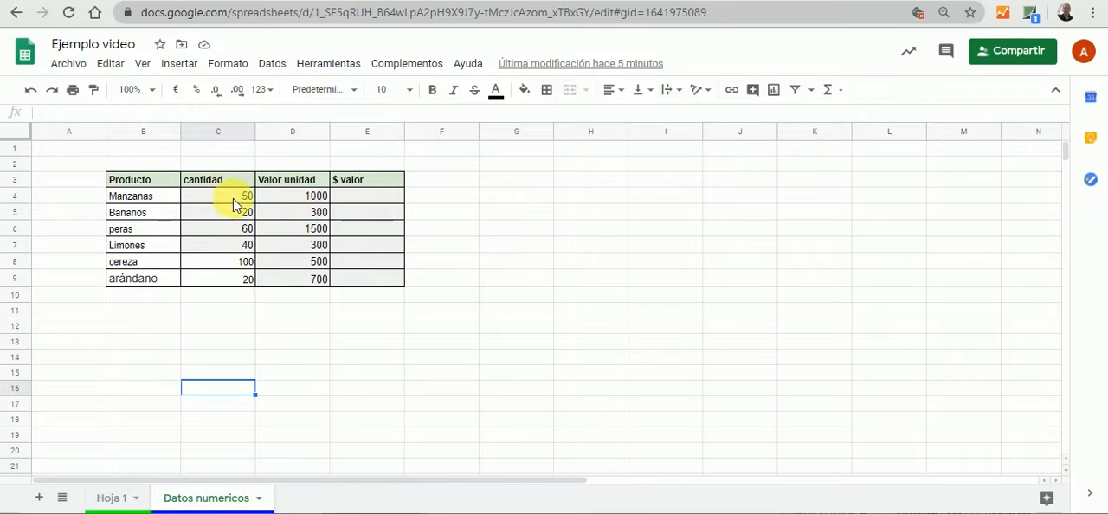
Total the cantidad column in cell C10 with the formula =SUMA(C4:C9)
{"action": "left_click", "coordinate": [227, 303]}
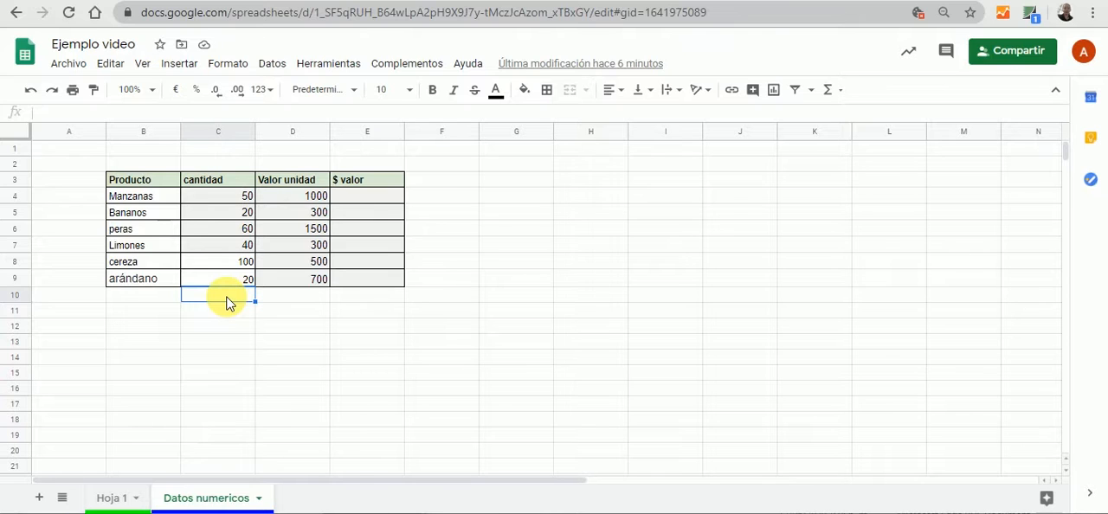
{"action": "type", "text": "="}
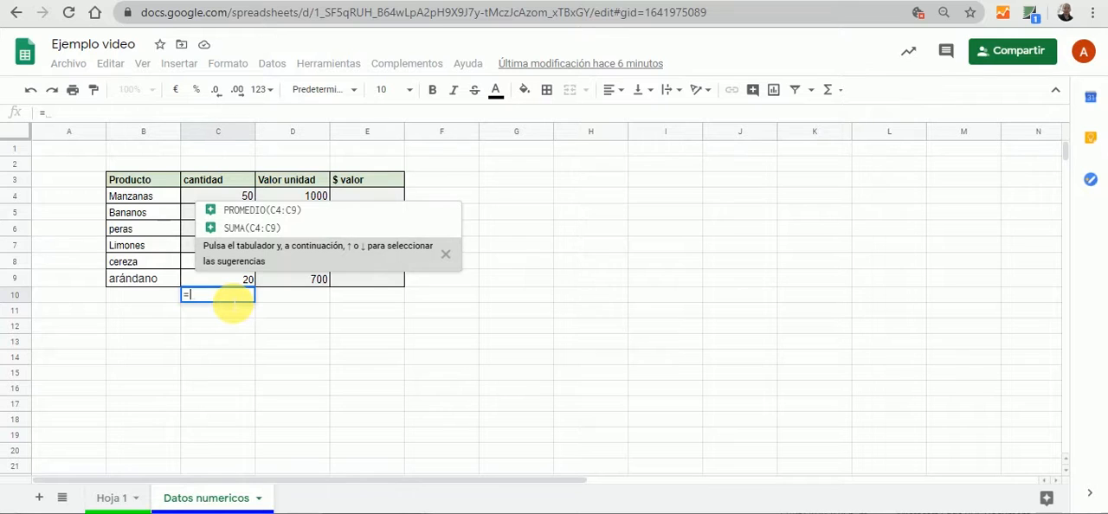
{"action": "type", "text": "SUMA"}
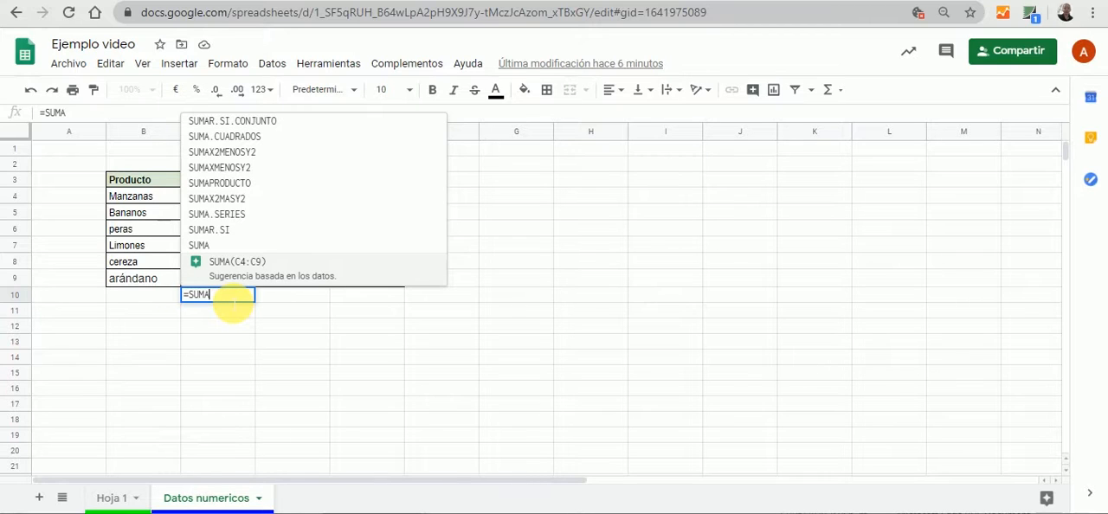
{"action": "left_click", "coordinate": [208, 247]}
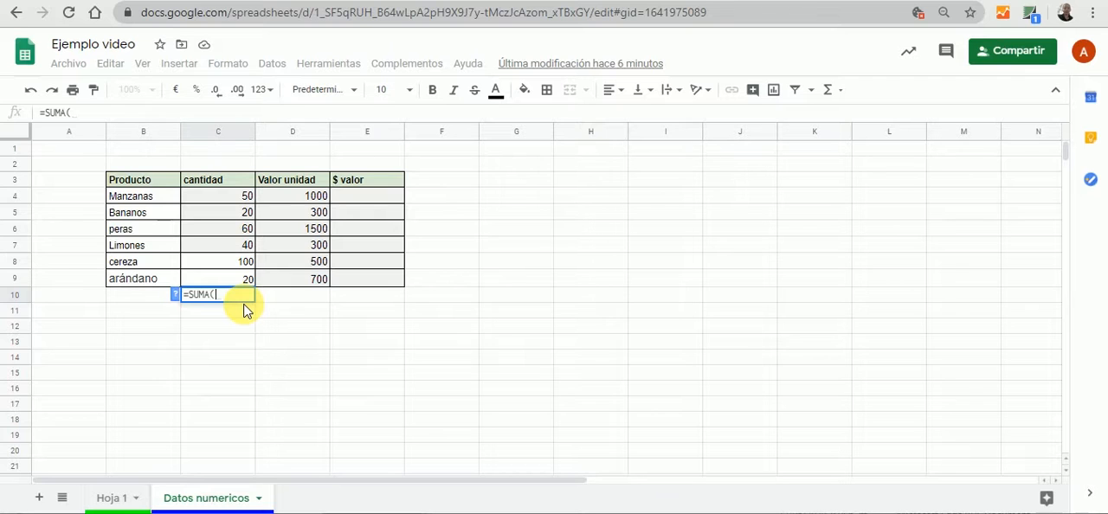
{"action": "key", "text": "BackSpace"}
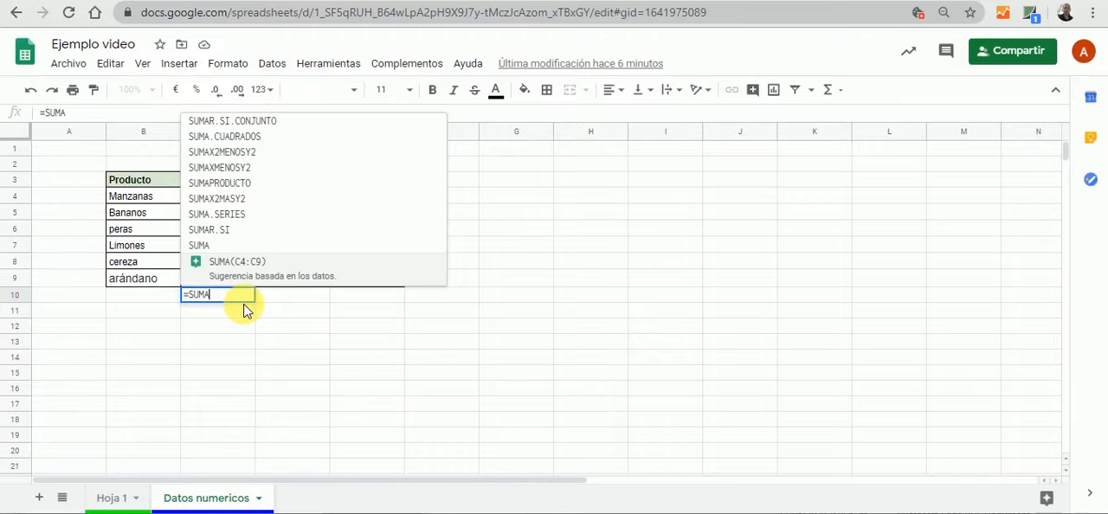
{"action": "type", "text": "("}
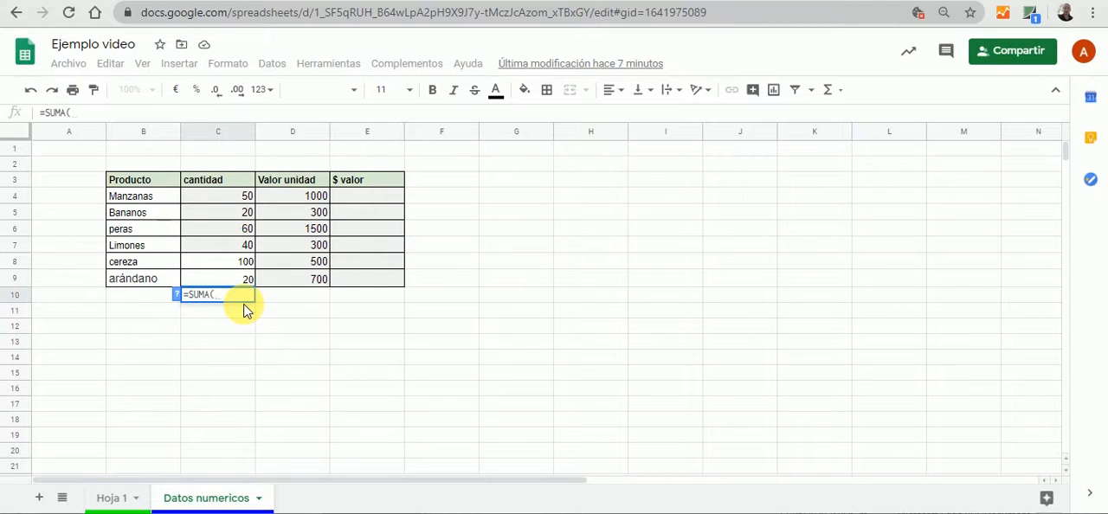
{"action": "left_click", "coordinate": [240, 202]}
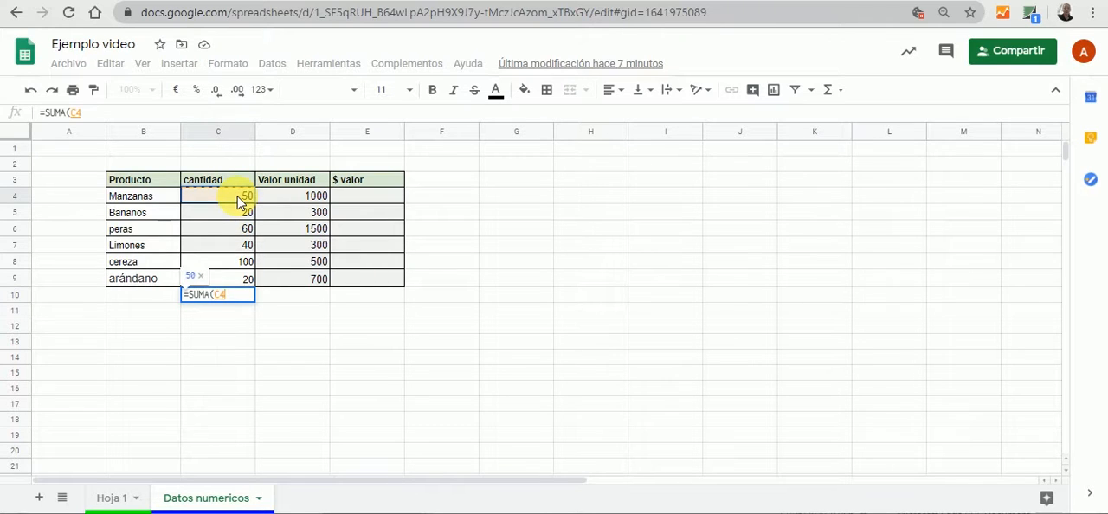
{"action": "left_click_drag", "start_coordinate": [240, 202], "coordinate": [242, 279]}
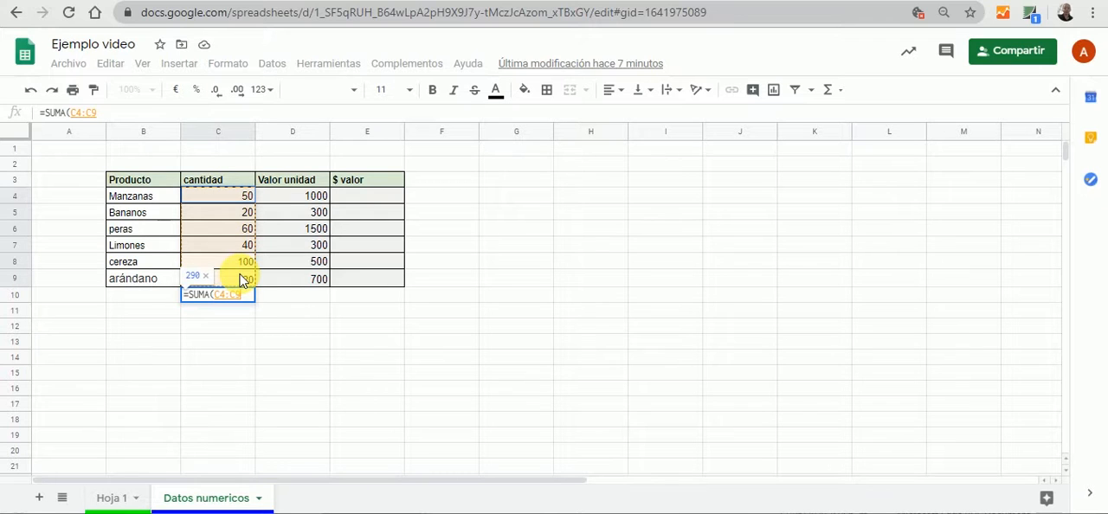
{"action": "left_click", "coordinate": [128, 116]}
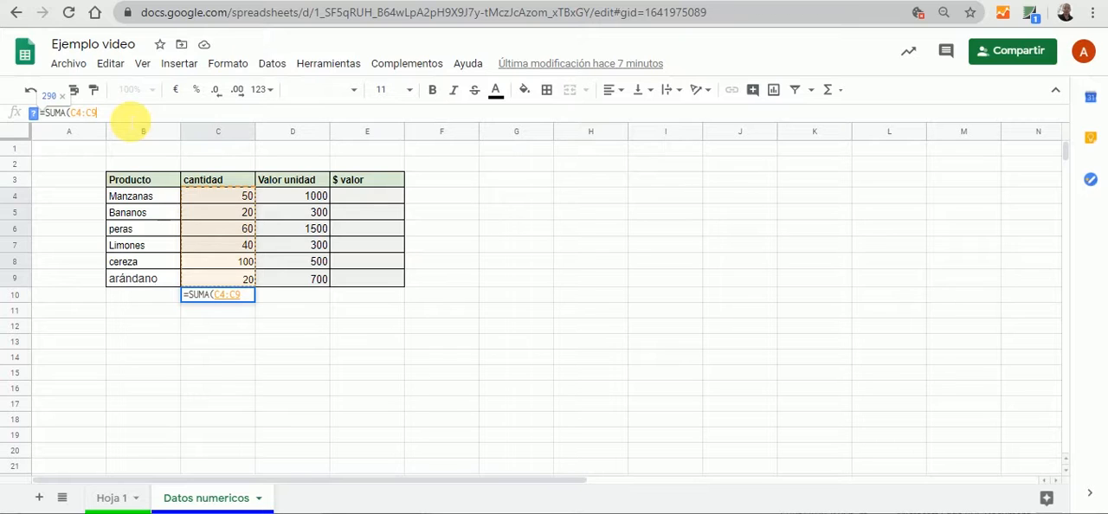
{"action": "type", "text": ")"}
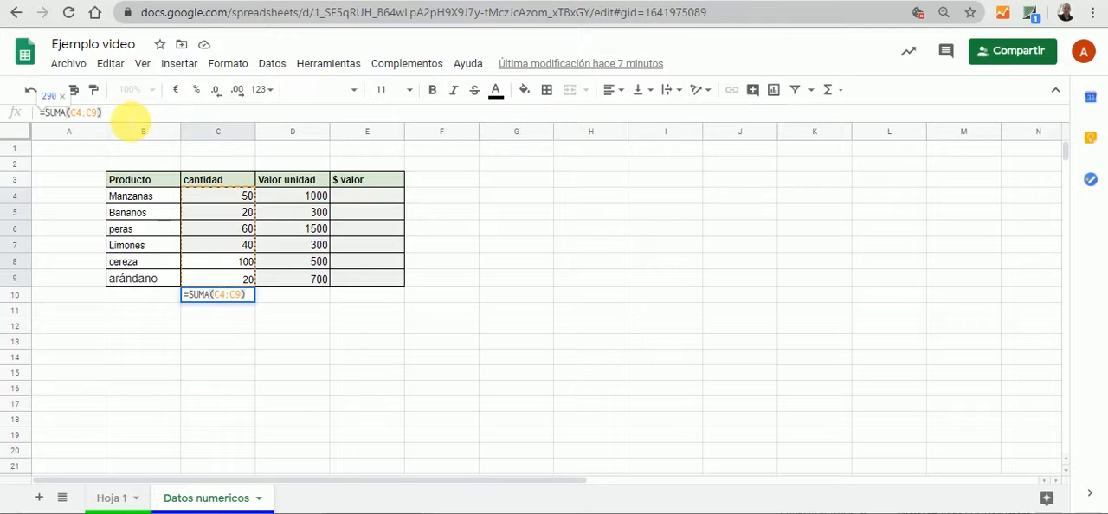
{"action": "key", "text": "Tab"}
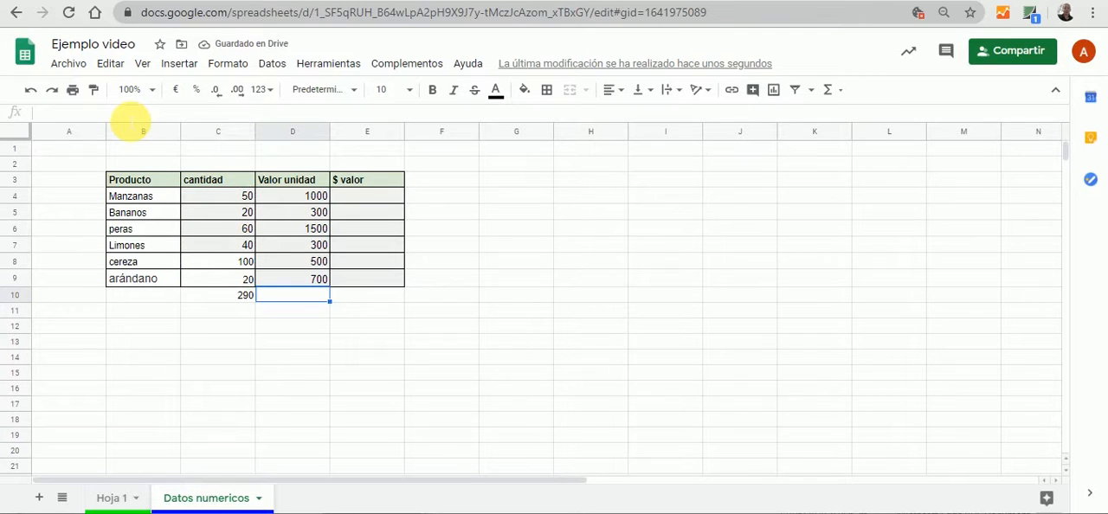
Review the formula in C10 and the cell range it sums, leaving it as it is
{"action": "left_click", "coordinate": [222, 342]}
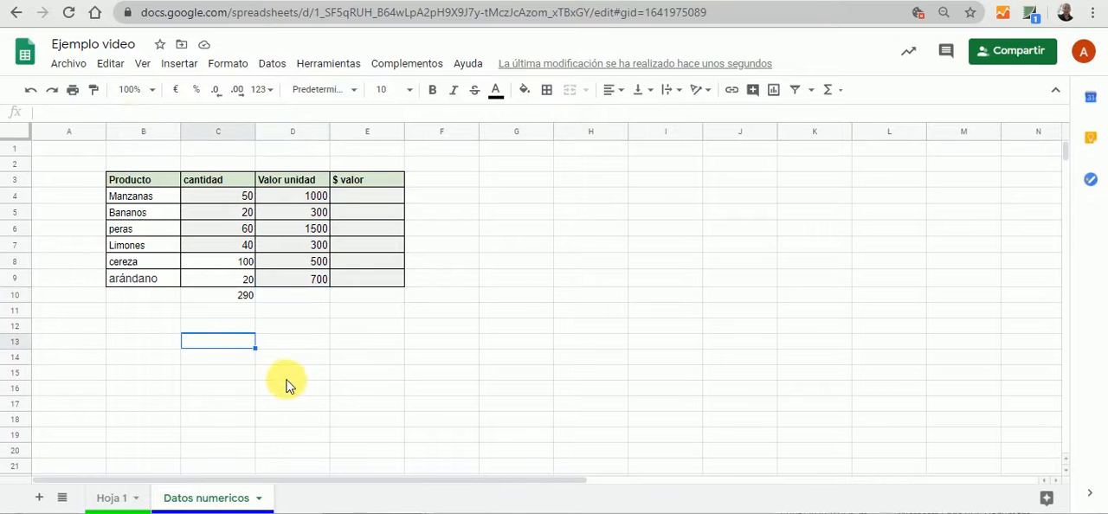
{"action": "left_click", "coordinate": [228, 298]}
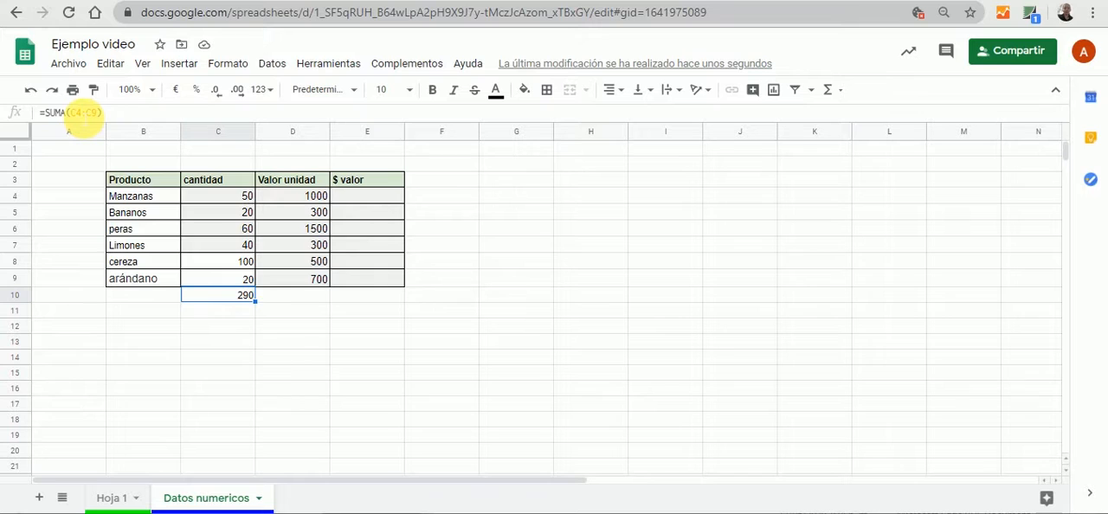
{"action": "left_click", "coordinate": [78, 114]}
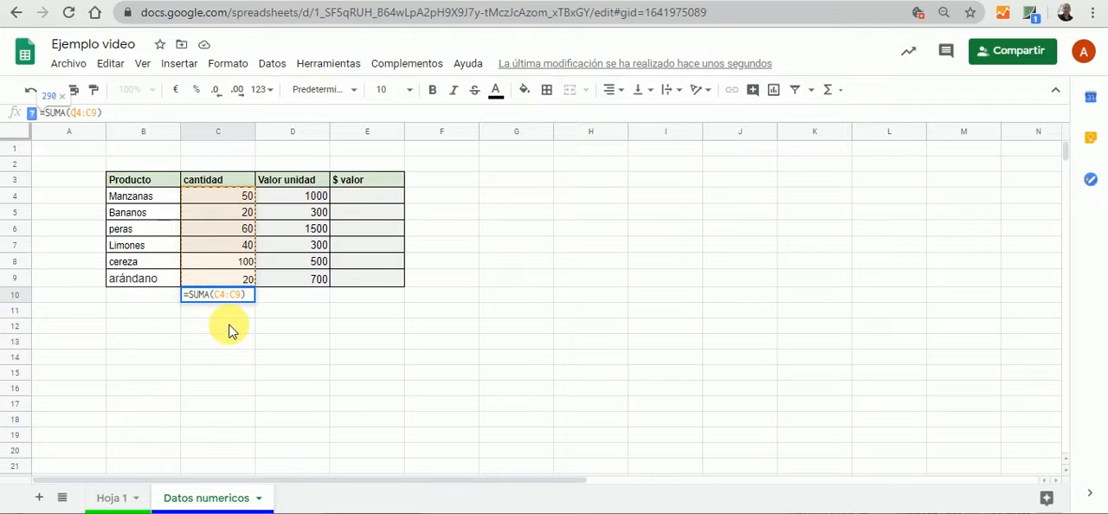
{"action": "key", "text": "Tab"}
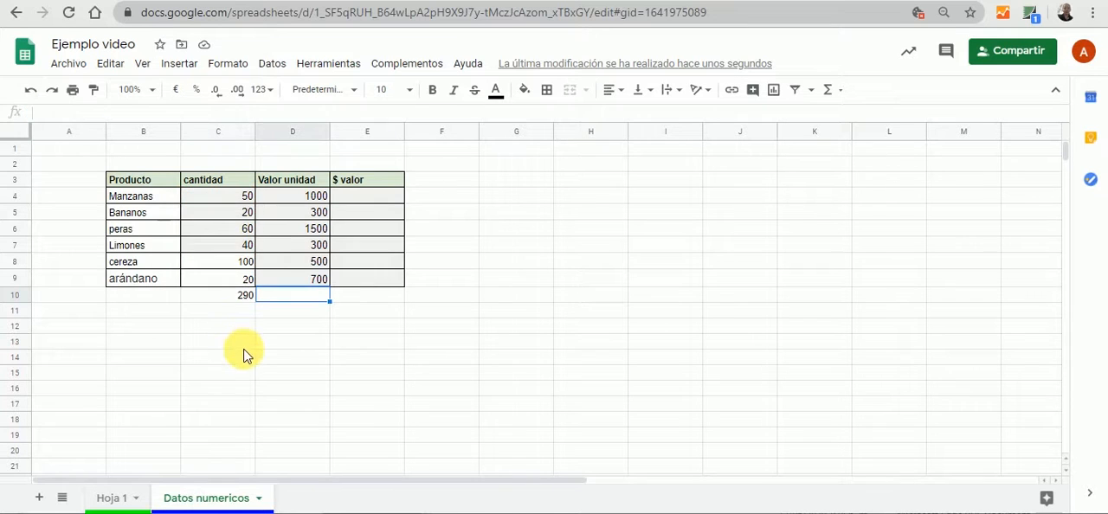
{"action": "left_click", "coordinate": [232, 328]}
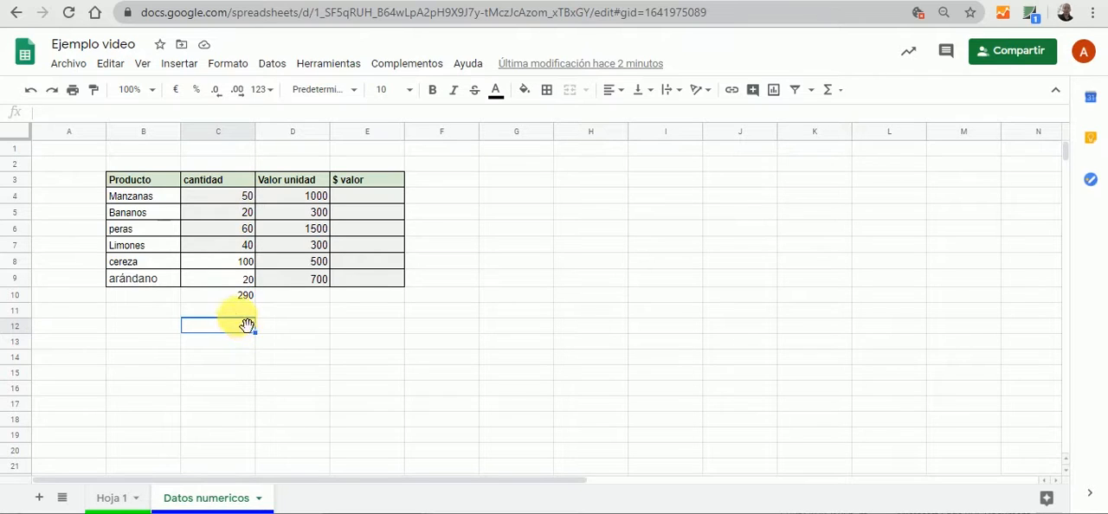
Sum only the Manzanas quantity and the Limones to arándano quantities in cell C11 with =SUMA(C4;C7:C9)
{"action": "left_click", "coordinate": [235, 314]}
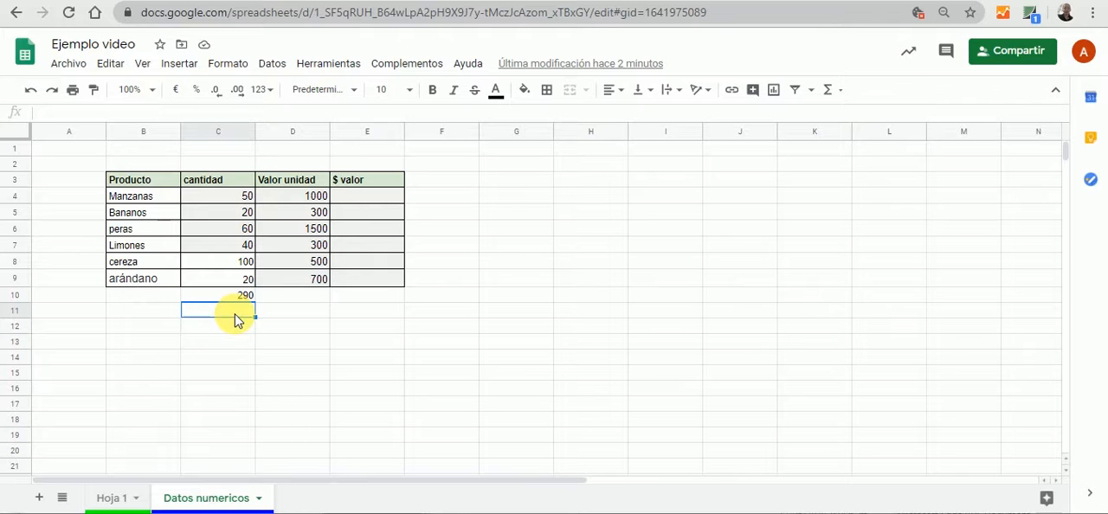
{"action": "type", "text": "=SU"}
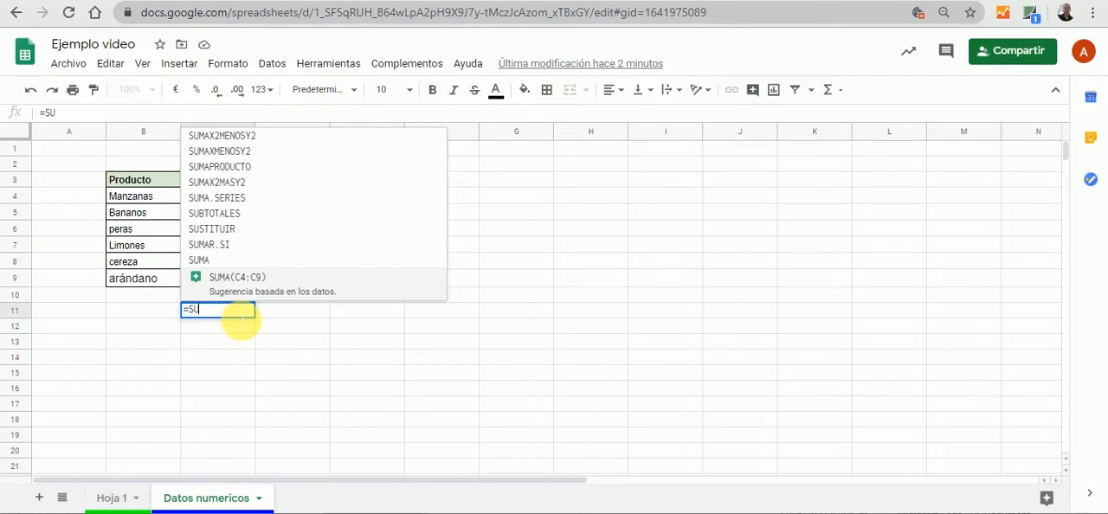
{"action": "left_click", "coordinate": [208, 264]}
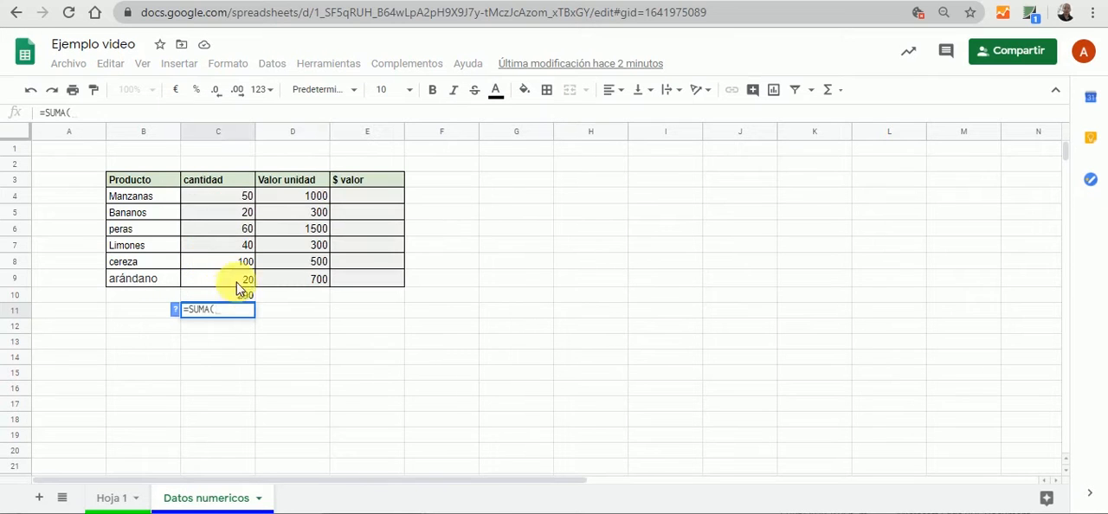
{"action": "left_click", "coordinate": [243, 197]}
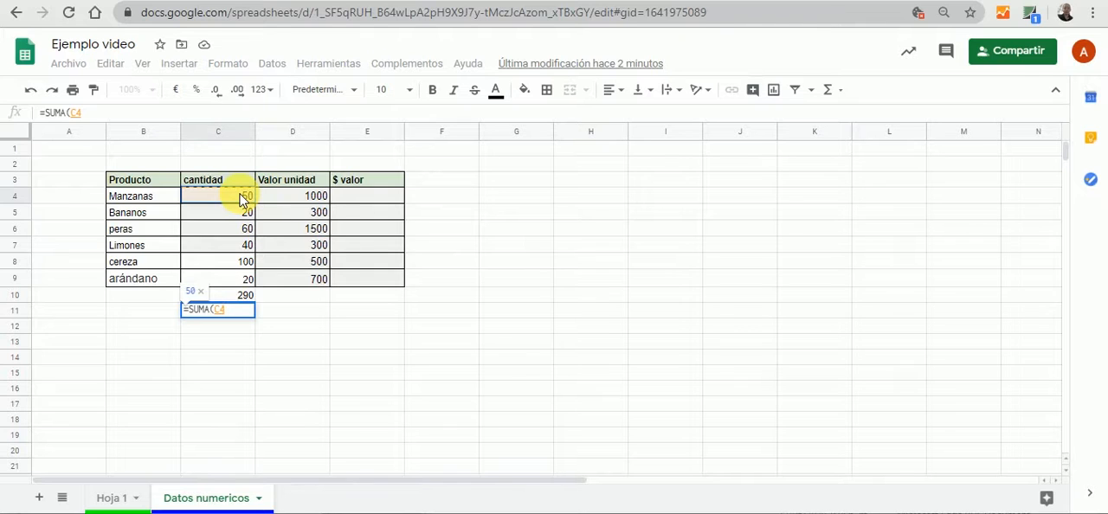
{"action": "type", "text": ":"}
{"action": "key", "text": "BackSpace"}
{"action": "type", "text": ";"}
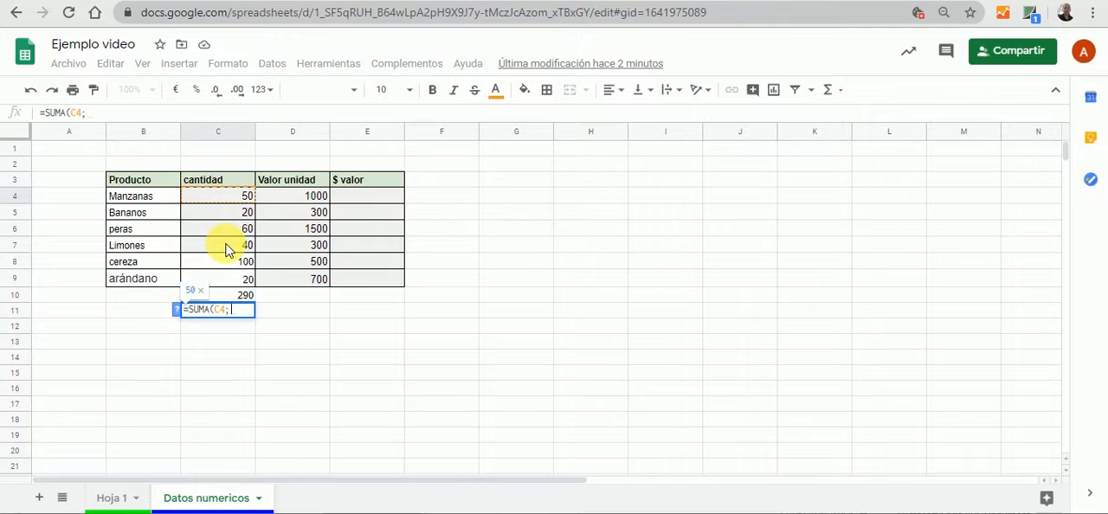
{"action": "left_click", "coordinate": [226, 246]}
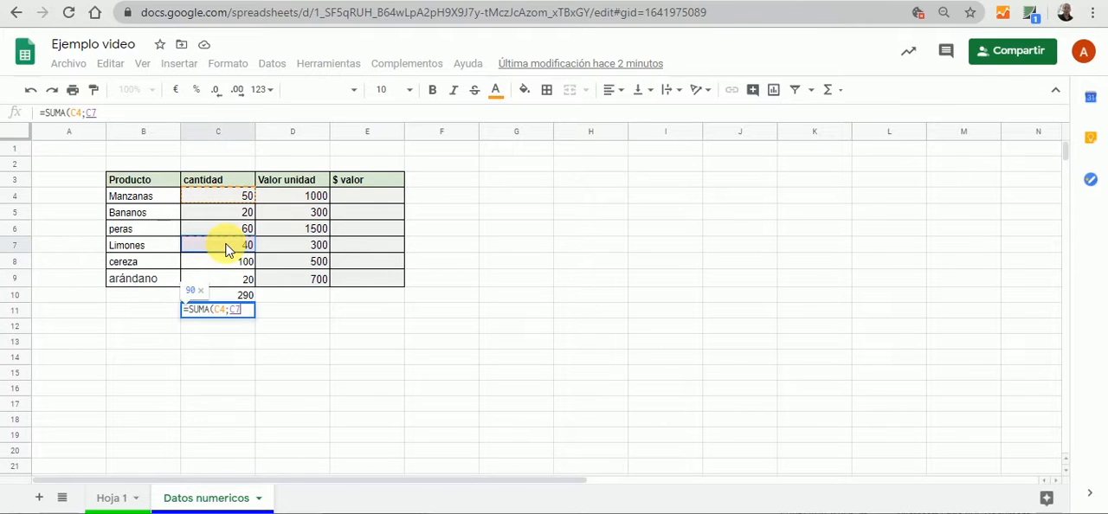
{"action": "left_click_drag", "start_coordinate": [230, 262], "coordinate": [222, 289]}
{"action": "left_click", "coordinate": [140, 115]}
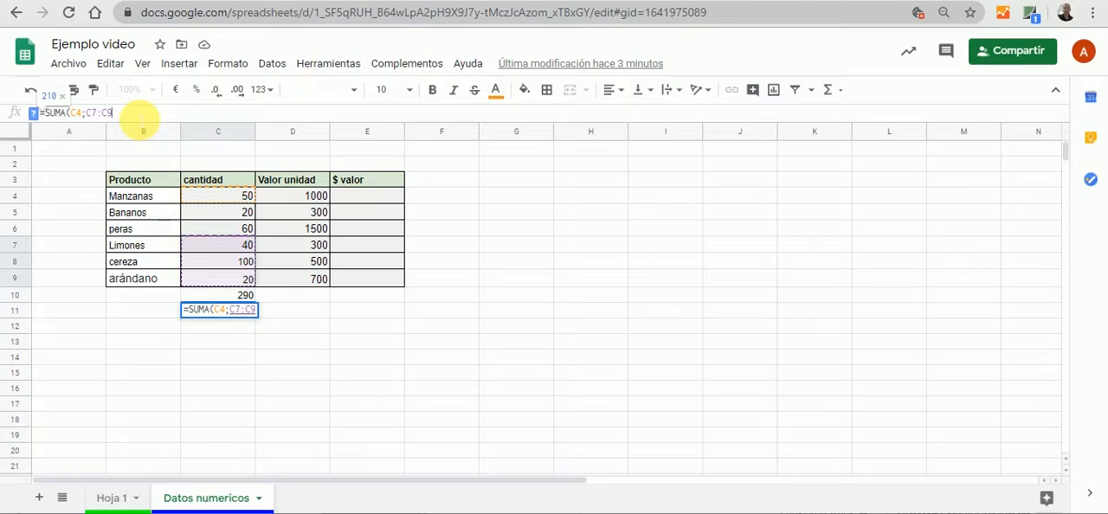
{"action": "type", "text": ")"}
{"action": "key", "text": "Return"}
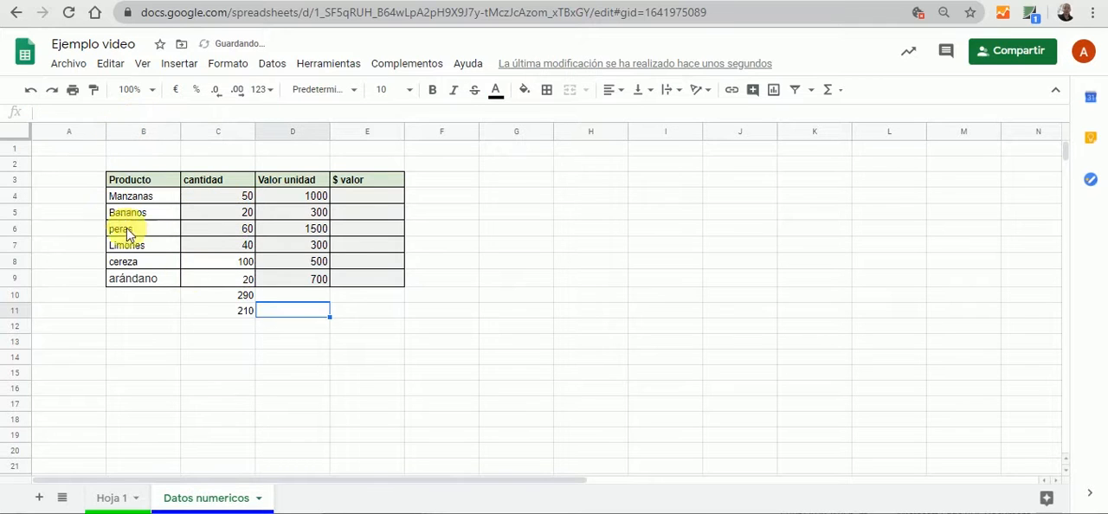
Compare the formulas in C10 and C11, examining the separate cell and range arguments of the C11 sum
{"action": "left_click", "coordinate": [207, 299]}
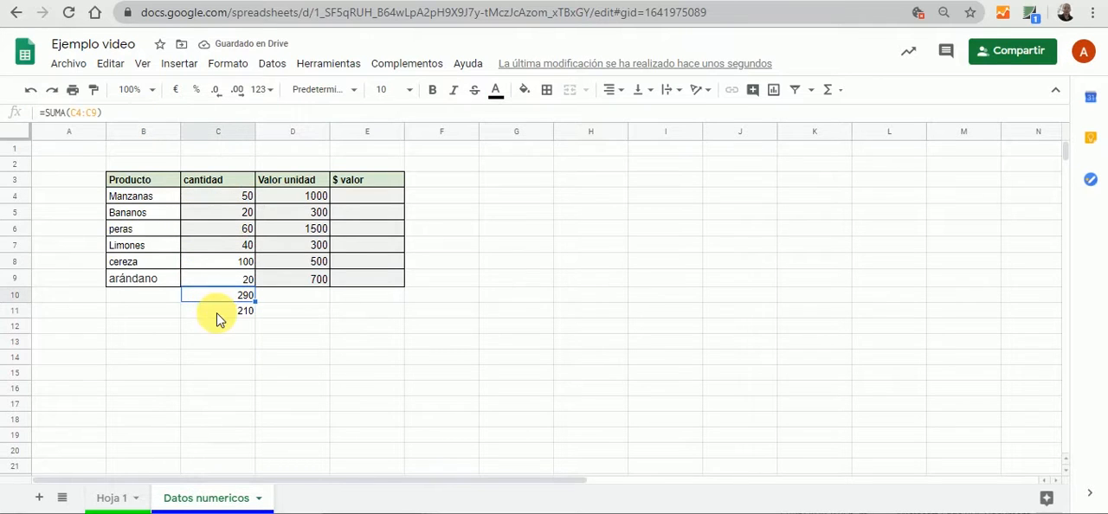
{"action": "left_click", "coordinate": [218, 313]}
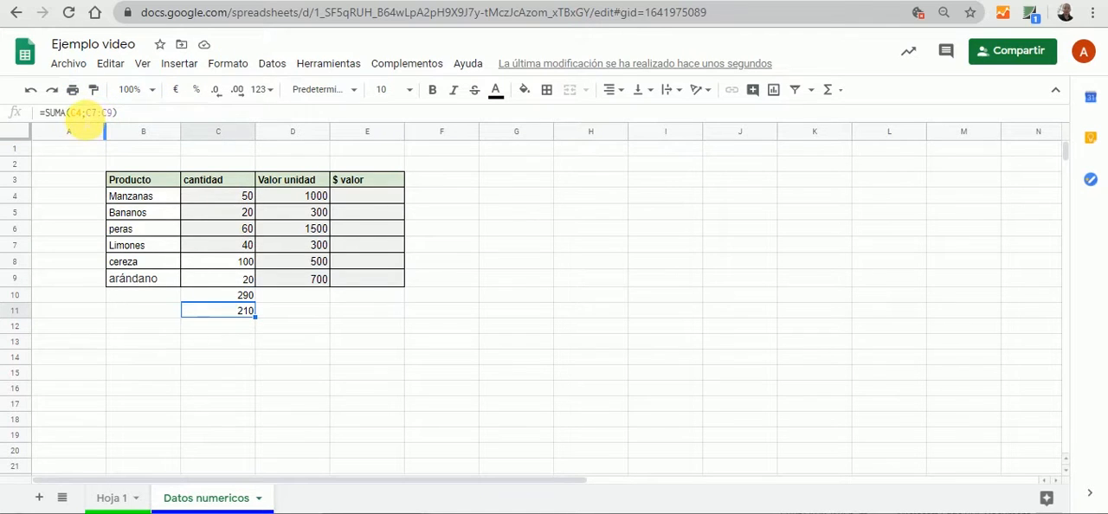
{"action": "left_click", "coordinate": [76, 113]}
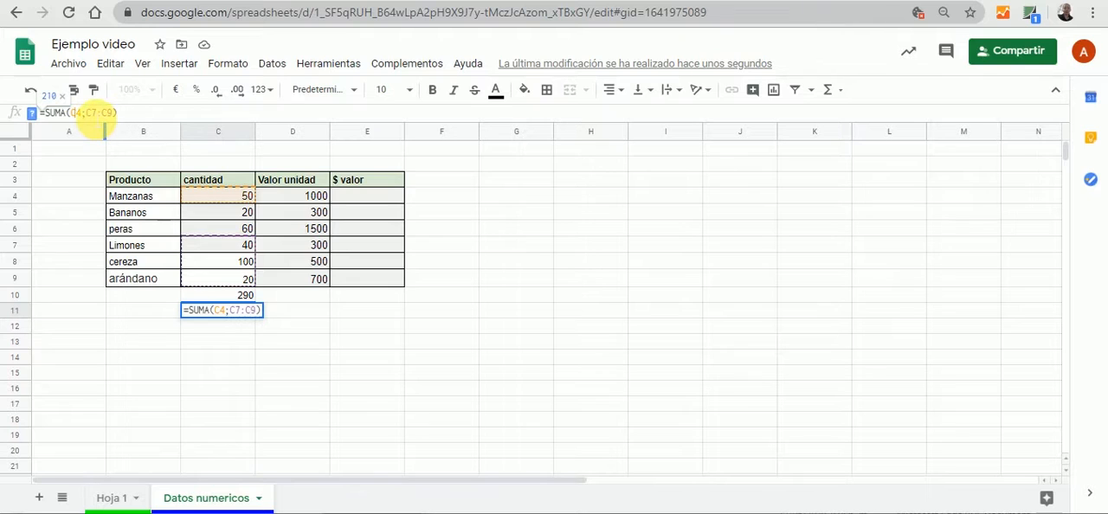
{"action": "left_click", "coordinate": [89, 113]}
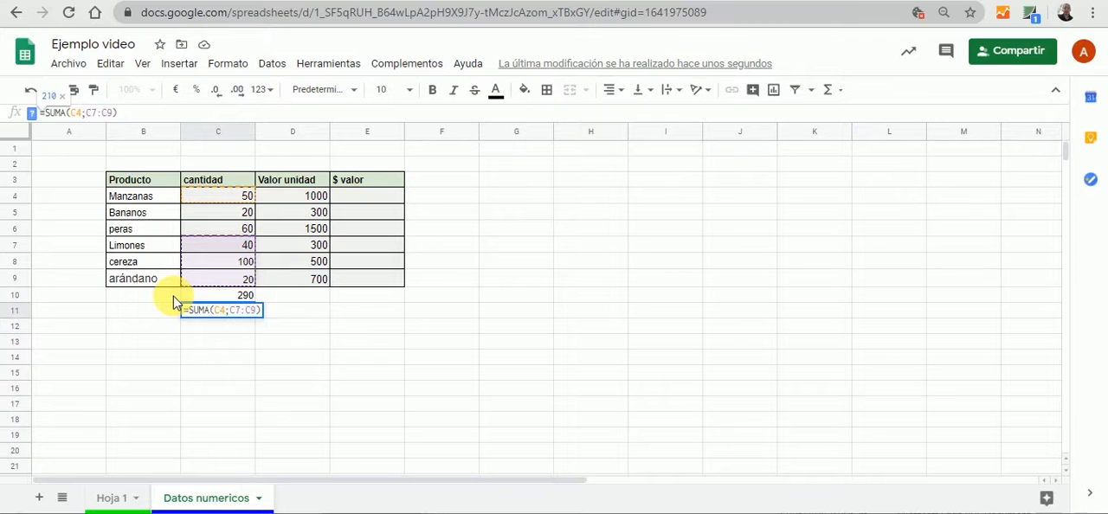
{"action": "key", "text": "Tab"}
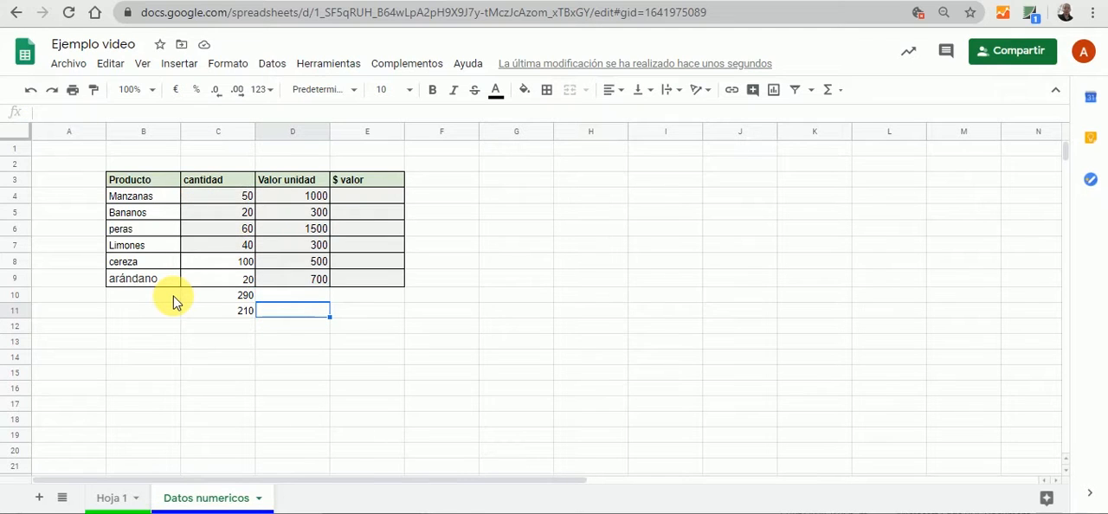
Start a SUMA formula in C12 with the Manzanas quantity C4 and the Limones to arándano range C7:C9 as separate arguments
{"action": "left_click", "coordinate": [234, 326]}
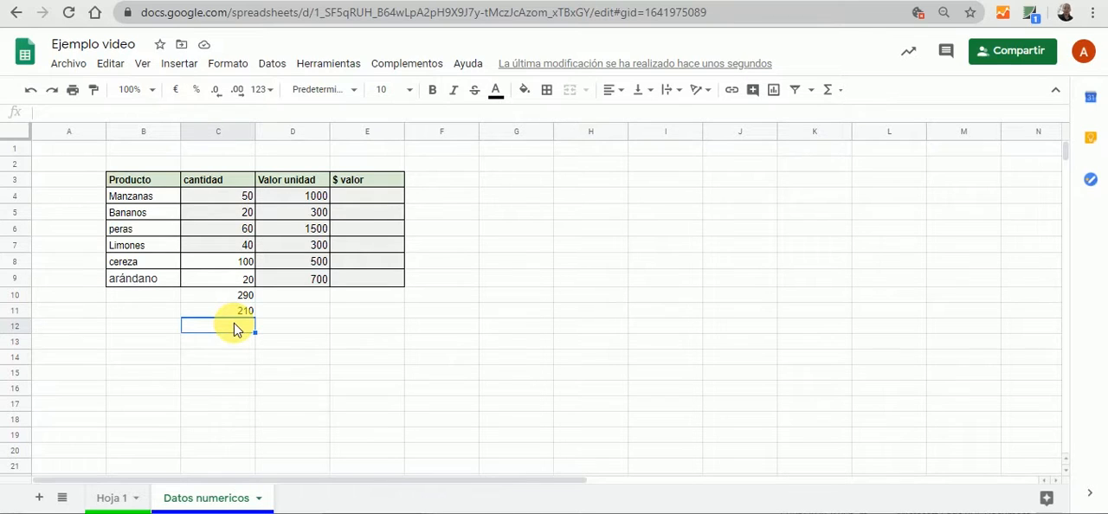
{"action": "type", "text": "="}
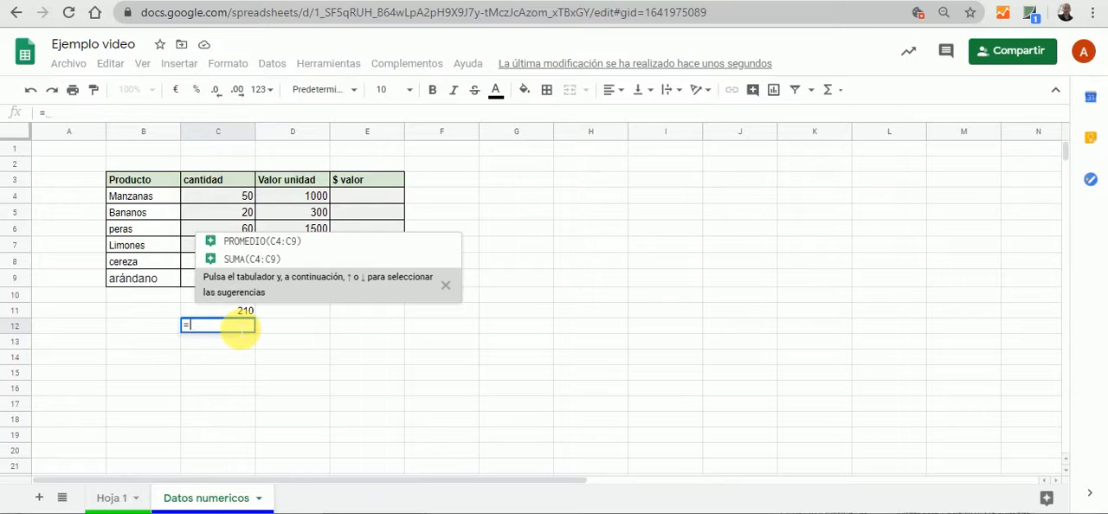
{"action": "type", "text": "SU"}
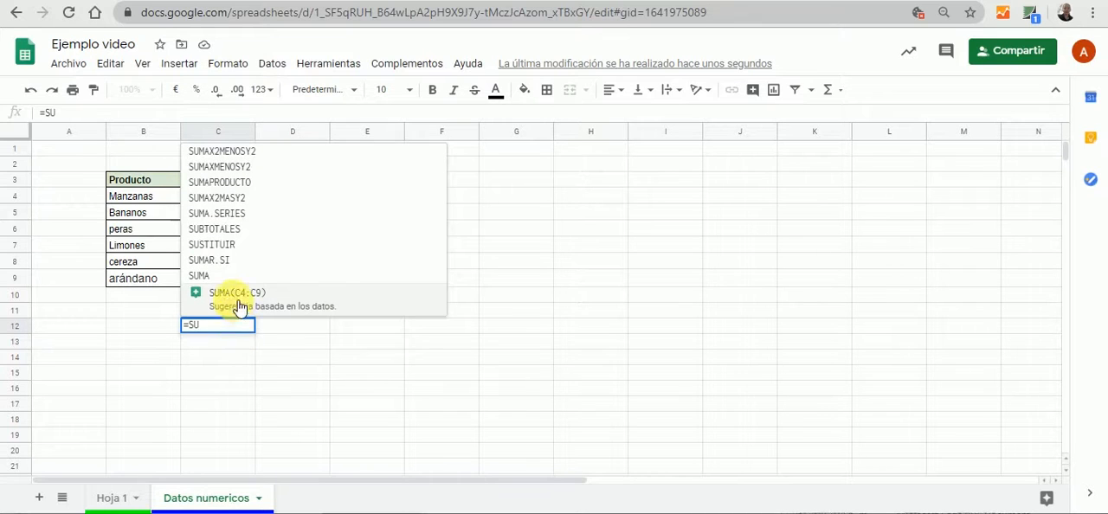
{"action": "left_click", "coordinate": [208, 275]}
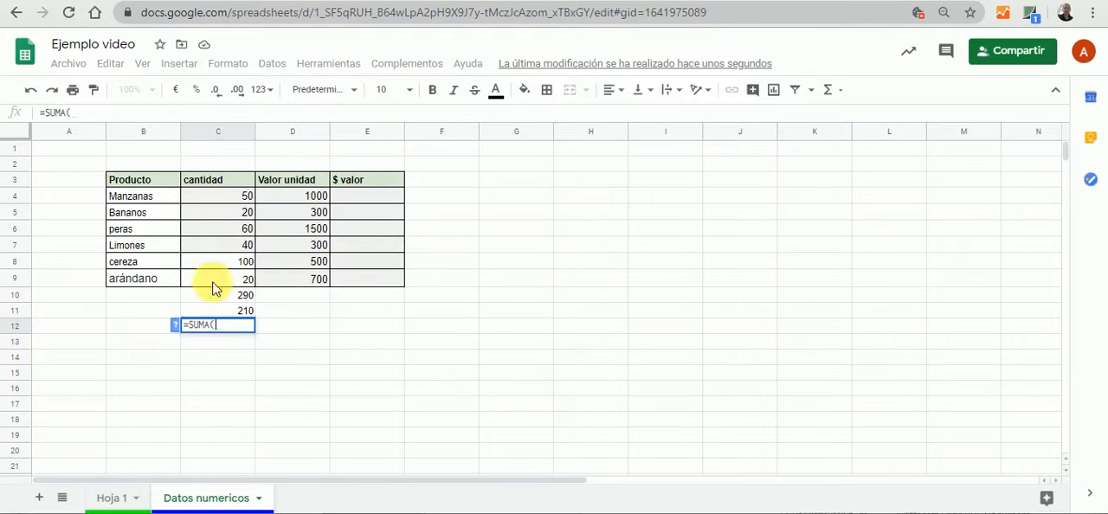
{"action": "left_click", "coordinate": [249, 202]}
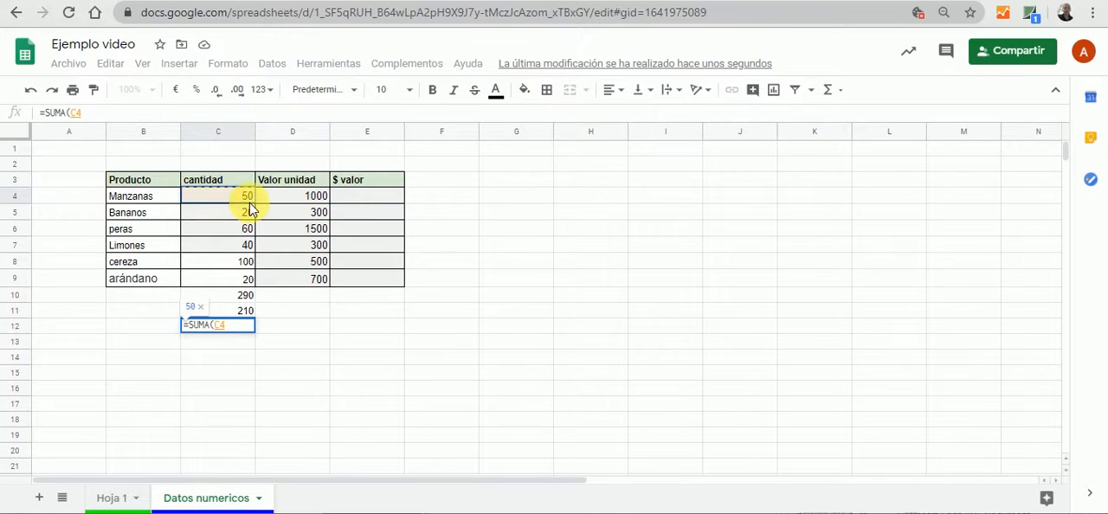
{"action": "left_click", "coordinate": [122, 113]}
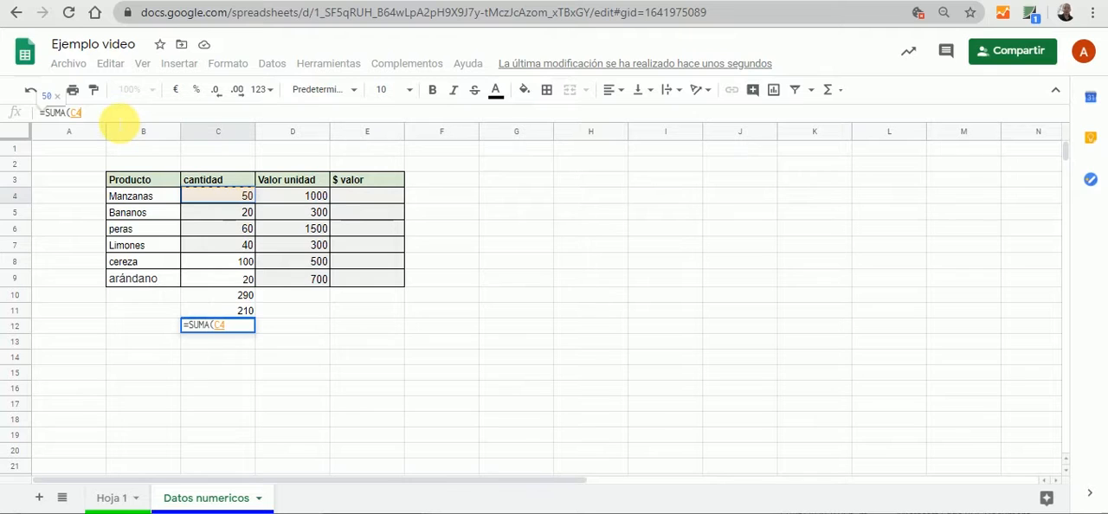
{"action": "type", "text": ";"}
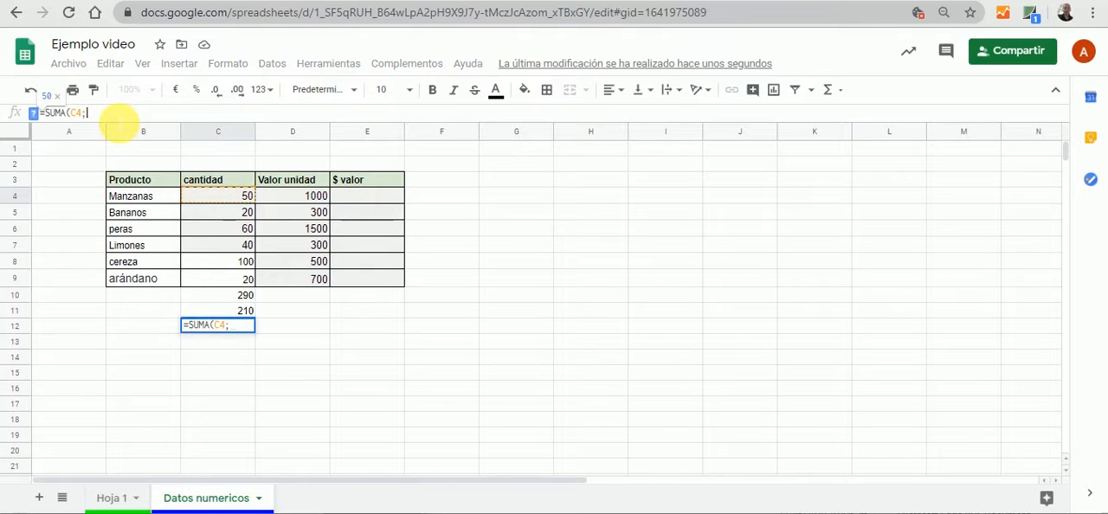
{"action": "left_click", "coordinate": [230, 236]}
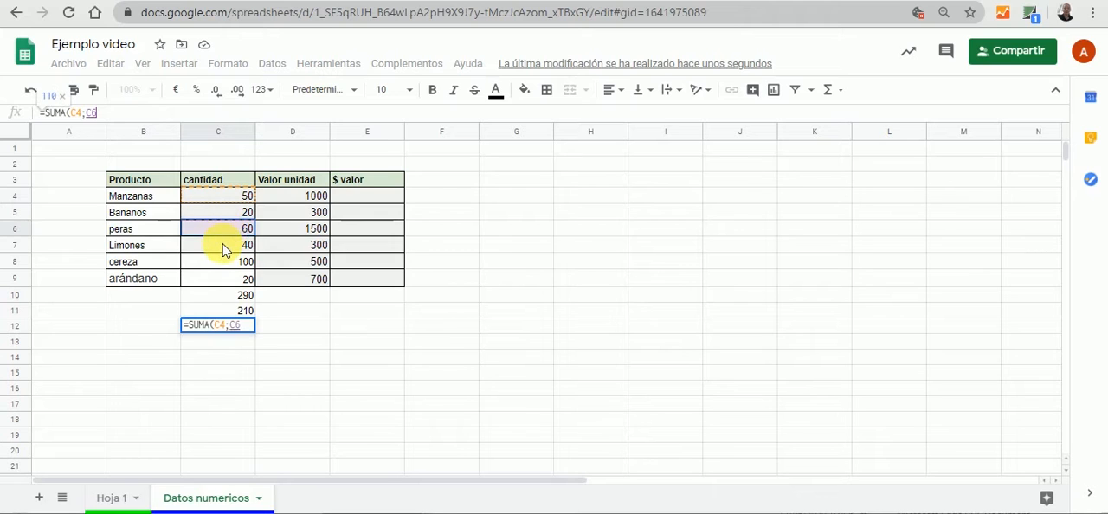
{"action": "left_click", "coordinate": [222, 248]}
{"action": "left_click_drag", "start_coordinate": [223, 248], "coordinate": [226, 283]}
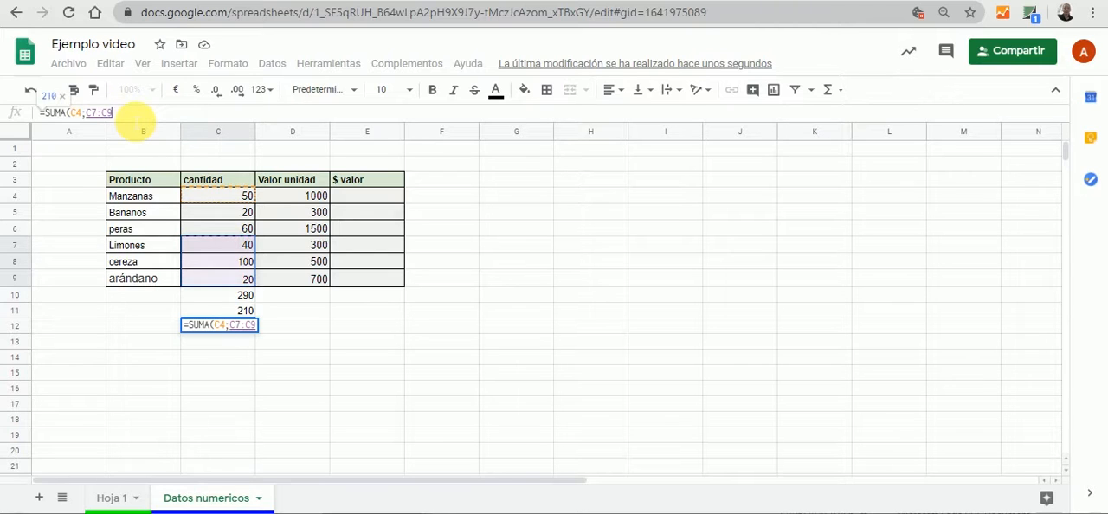
Add the constant 100 as the last argument to complete =SUMA(C4;C7:C9;100) in C12
{"action": "type", "text": ";"}
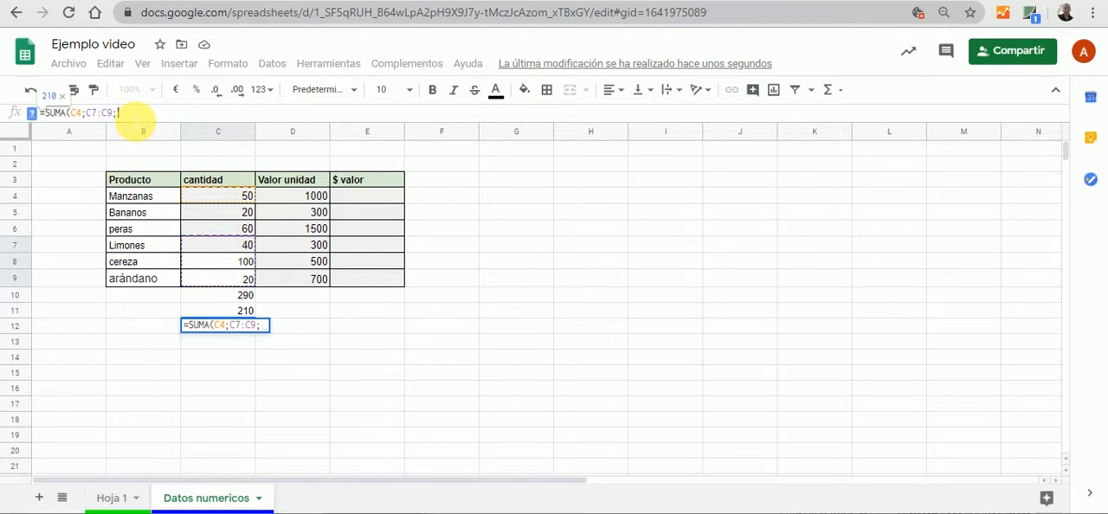
{"action": "type", "text": "100"}
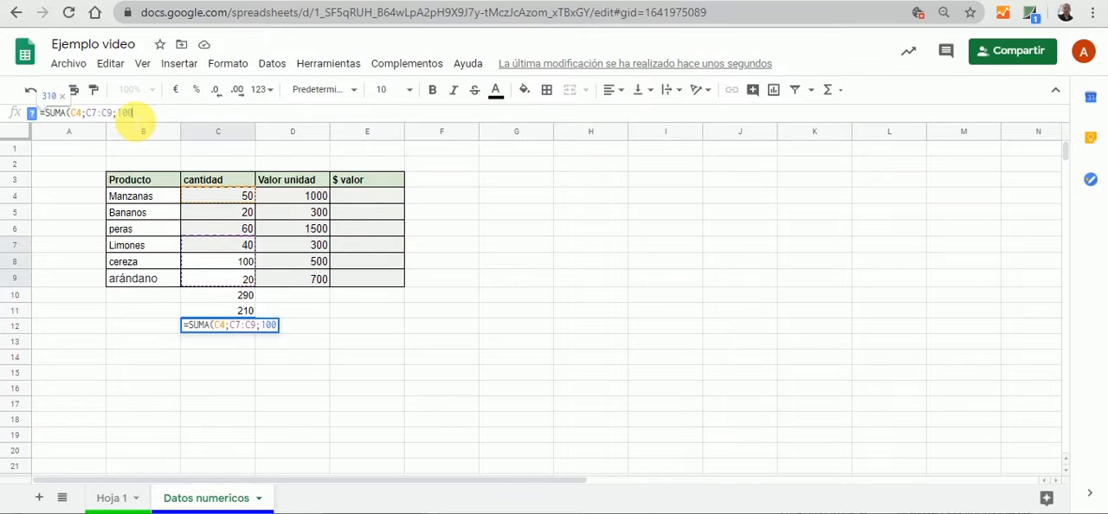
{"action": "type", "text": ")"}
{"action": "key", "text": "Tab"}
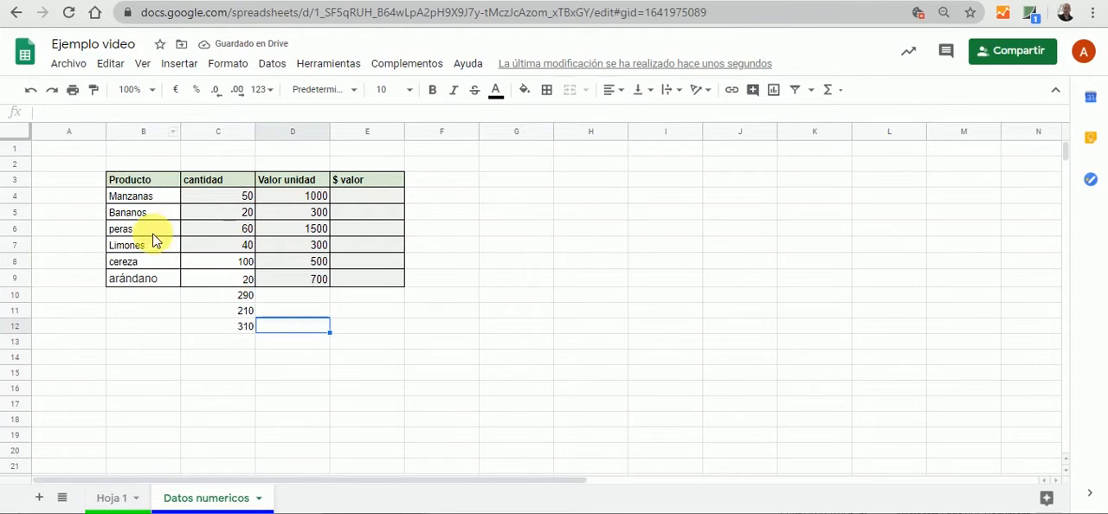
Review the cell, range and constant arguments of the C12 formula, leaving it as it is
{"action": "left_click", "coordinate": [229, 334]}
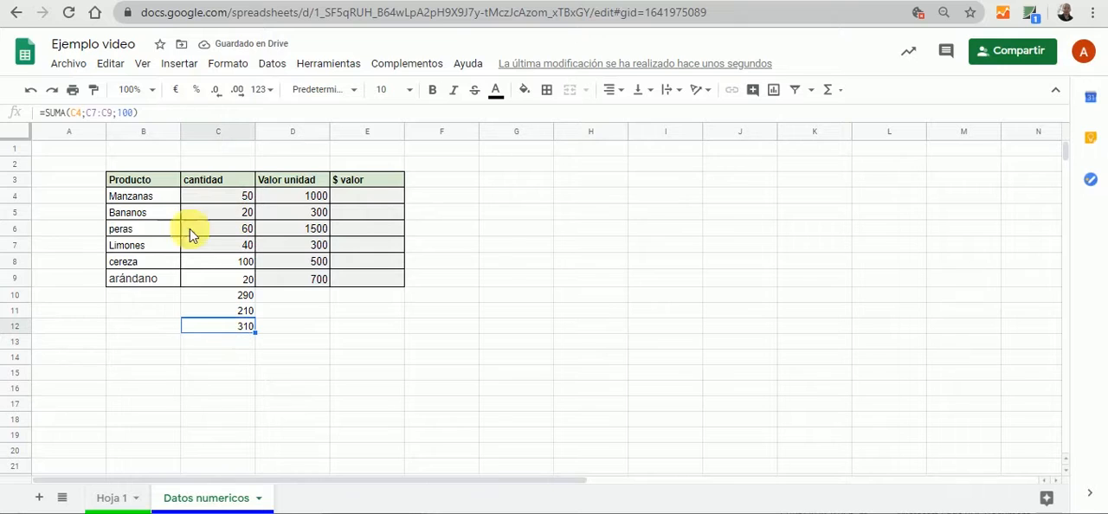
{"action": "key", "text": "F2"}
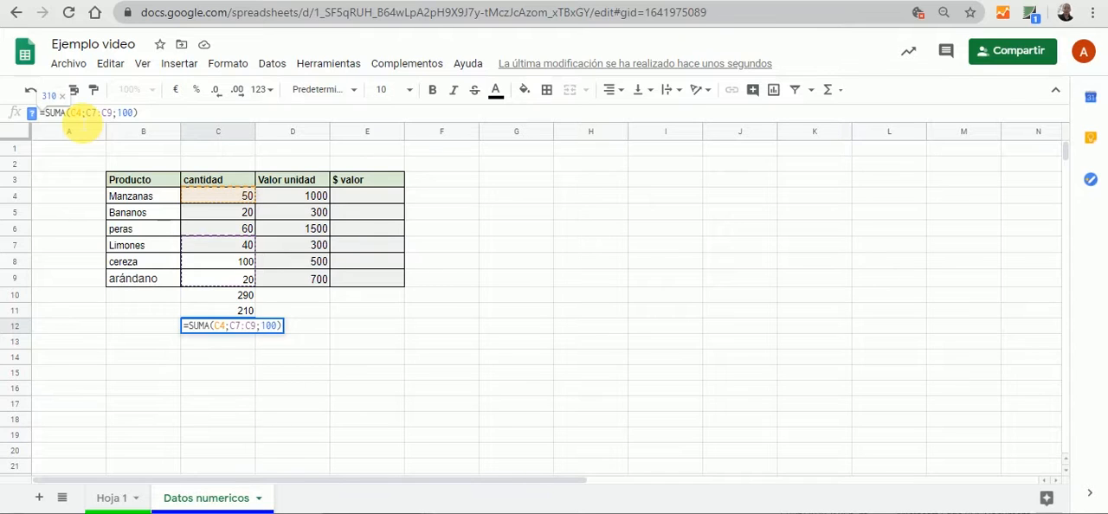
{"action": "left_click", "coordinate": [313, 345]}
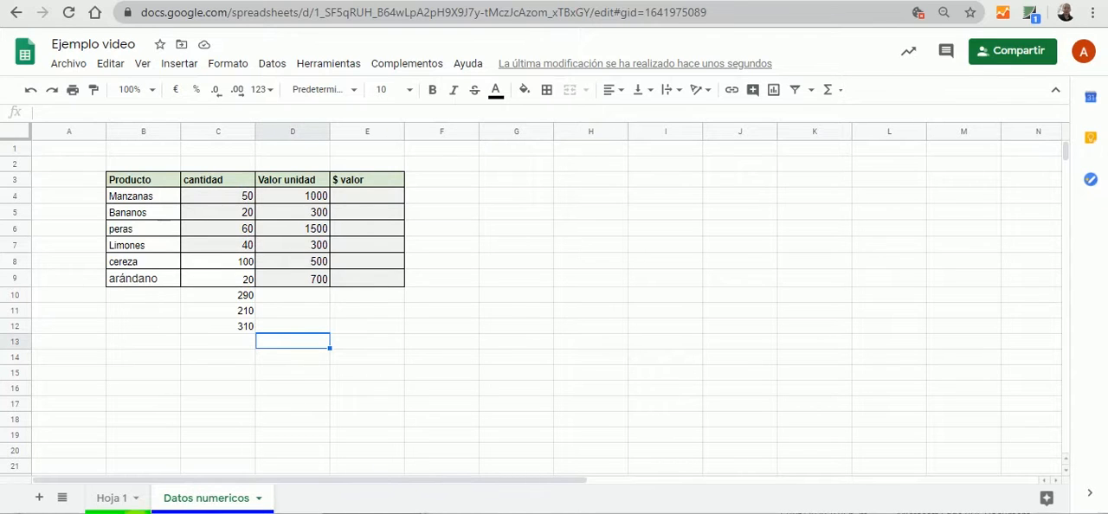
Check the list of functions on the Hoja 1 sheet and return to the Datos numericos sheet
{"action": "left_click", "coordinate": [111, 498]}
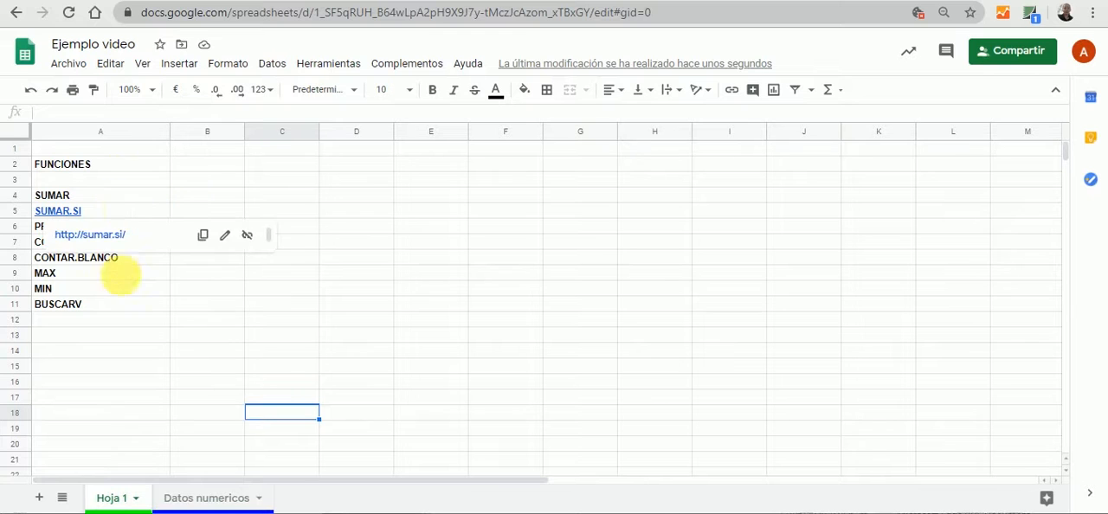
{"action": "left_click", "coordinate": [186, 501]}
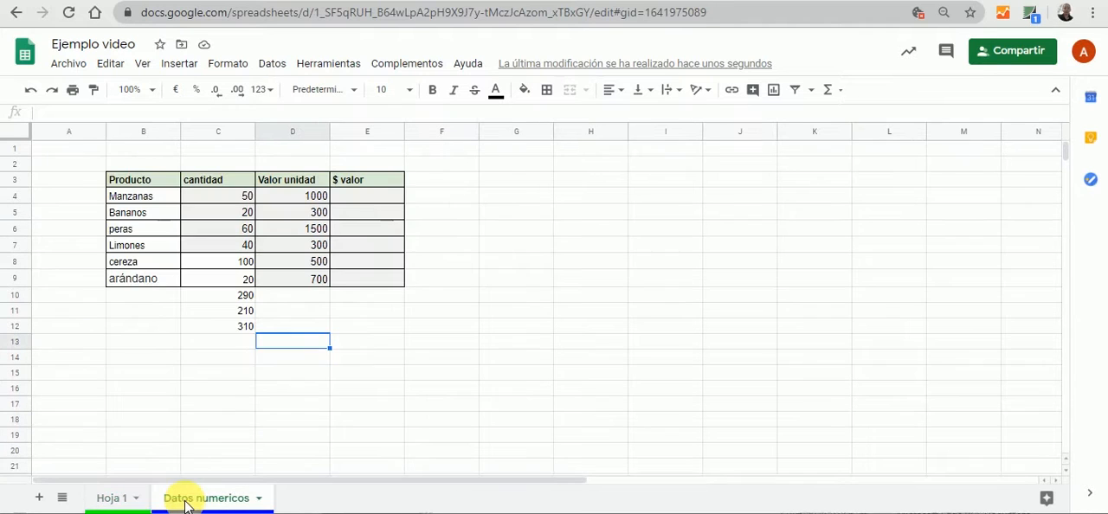
{"action": "left_click", "coordinate": [234, 340]}
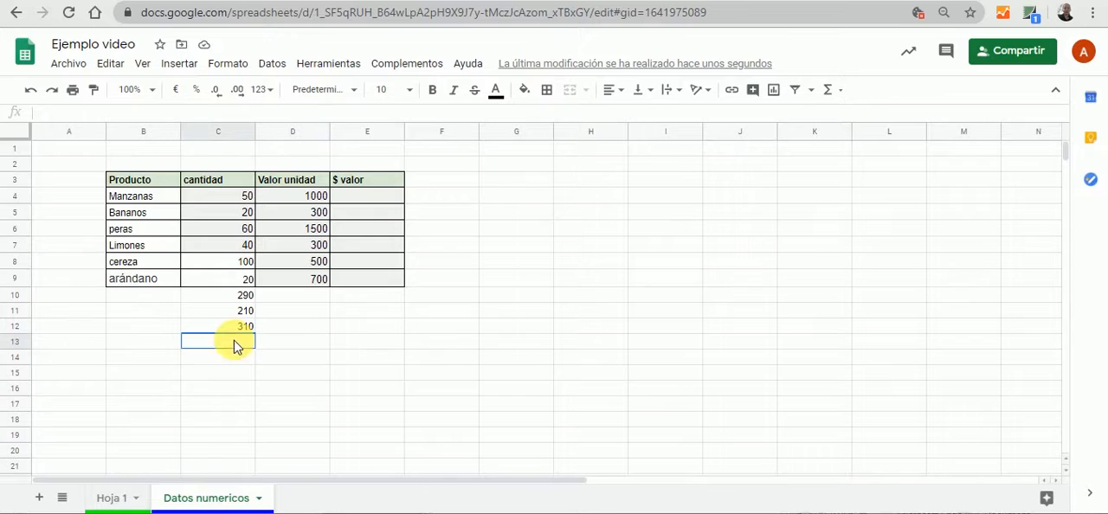
{"action": "left_click", "coordinate": [124, 345]}
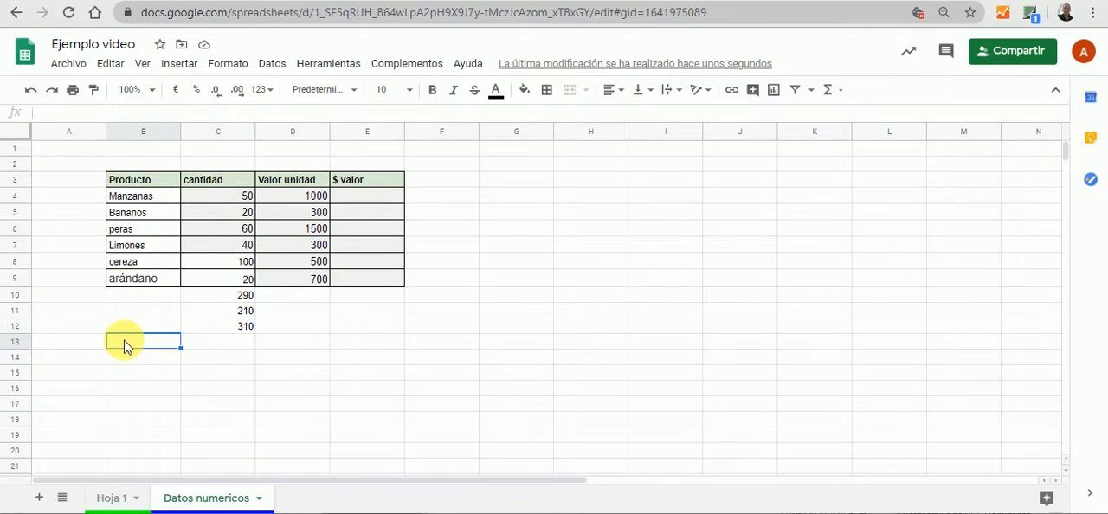
Label B10 "FORMULA BASADA EN LA FUNCION SUMAR" and B13 "FORMULA BASADA EN LA FUNCION SUMAR.SI"
{"action": "left_click", "coordinate": [147, 299]}
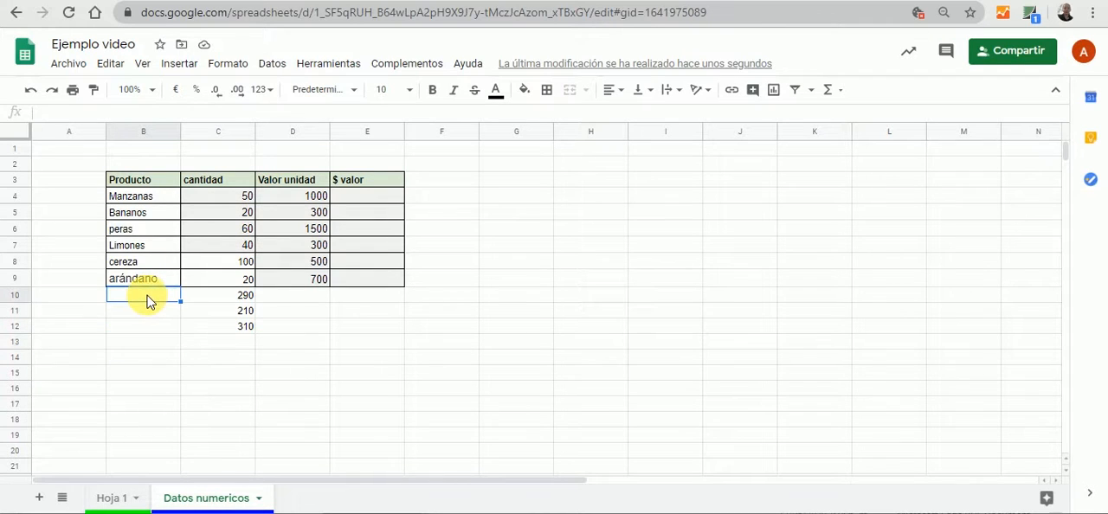
{"action": "type", "text": "suan"}
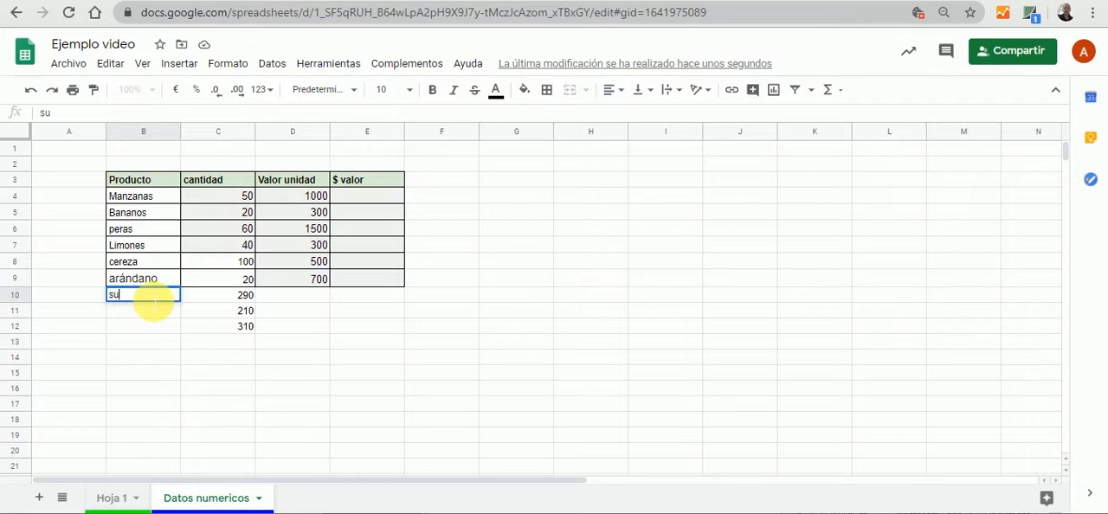
{"action": "key", "text": "BackSpace"}
{"action": "key", "text": "BackSpace"}
{"action": "key", "text": "BackSpace"}
{"action": "key", "text": "BackSpace"}
{"action": "type", "text": "SUMAR"}
{"action": "key", "text": "Return"}
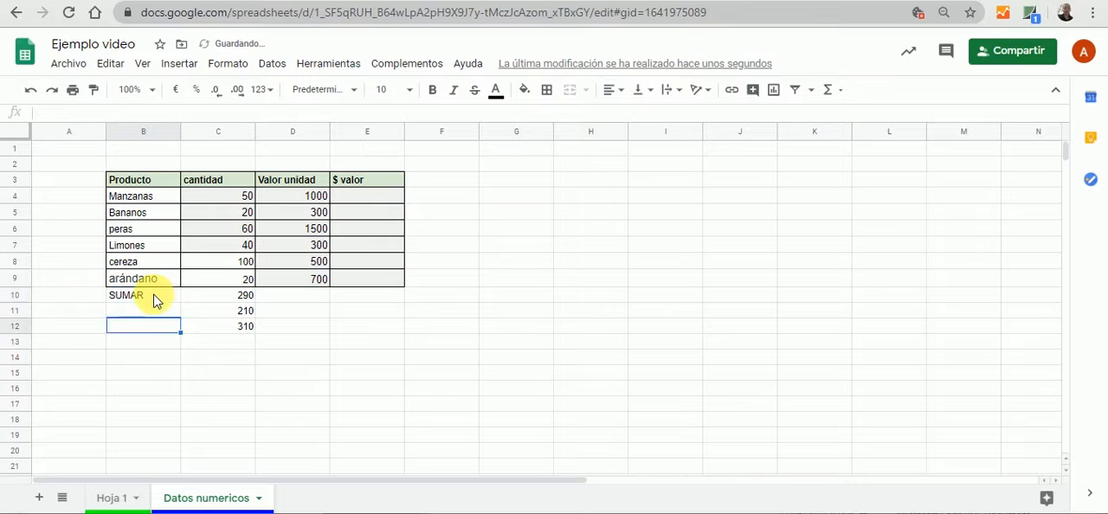
{"action": "left_click", "coordinate": [154, 299]}
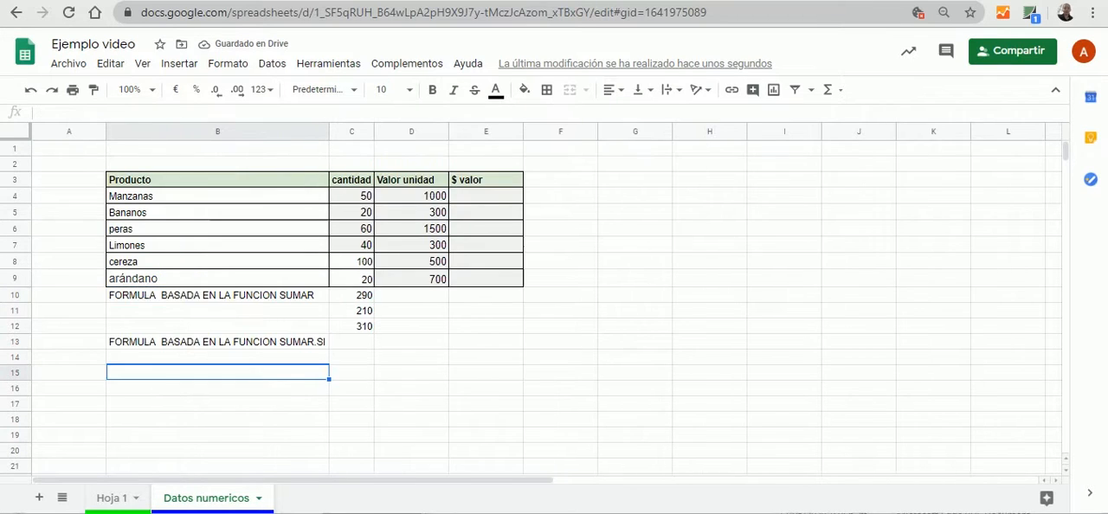
Start a SUMAR.SI formula in C13 with the cantidad range C4:C9 as its first argument
{"action": "left_click", "coordinate": [359, 350]}
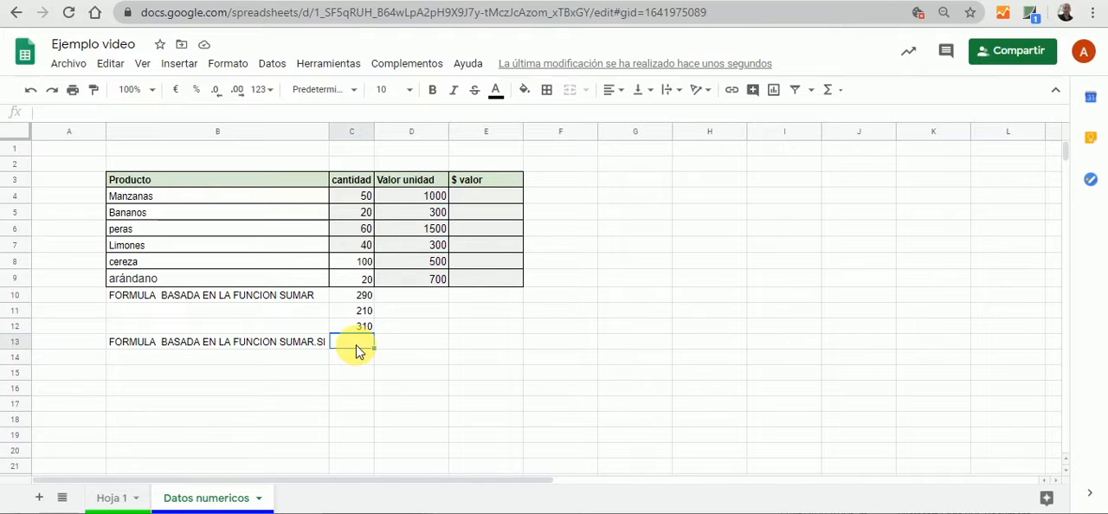
{"action": "type", "text": "=SU"}
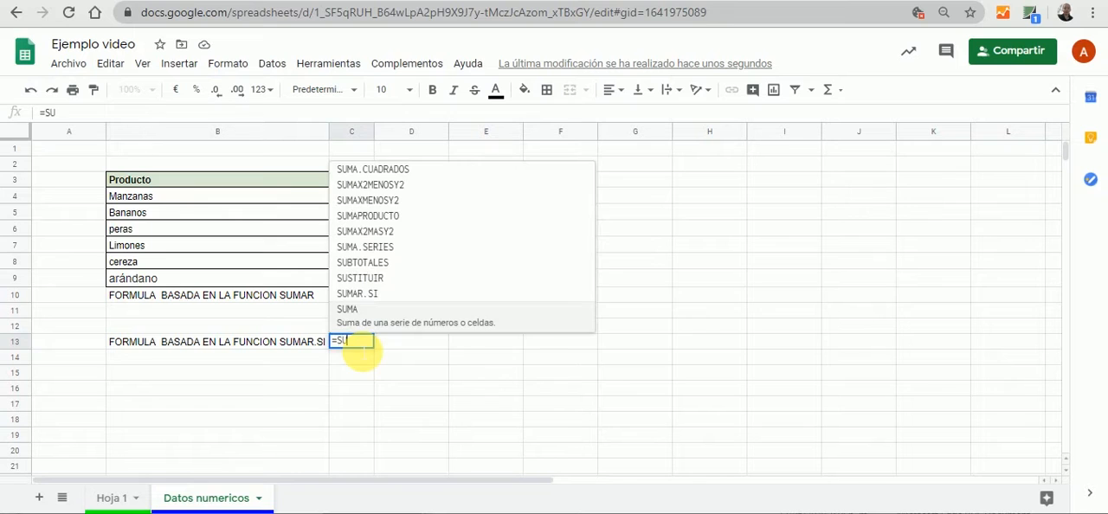
{"action": "left_click", "coordinate": [372, 294]}
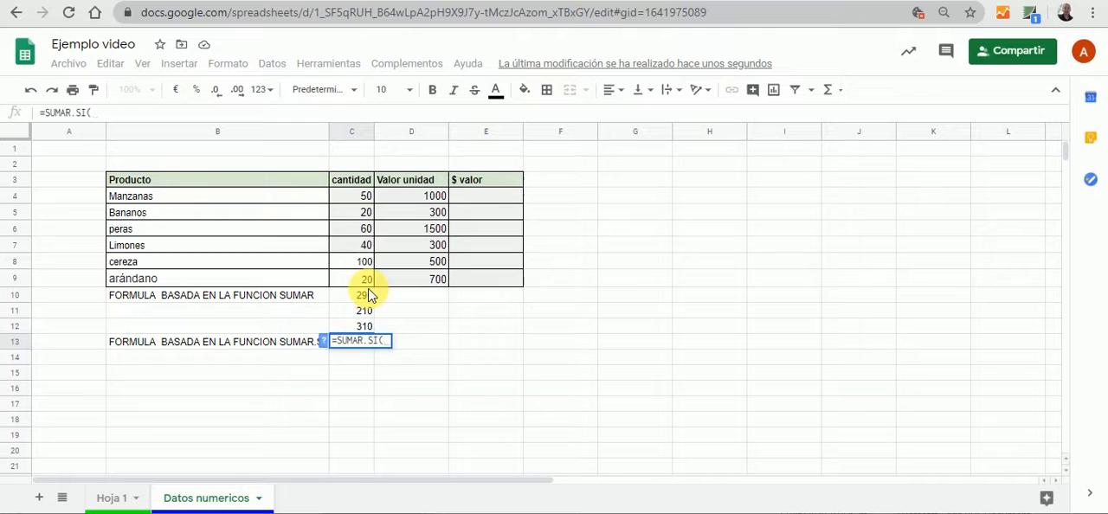
{"action": "left_click", "coordinate": [362, 201]}
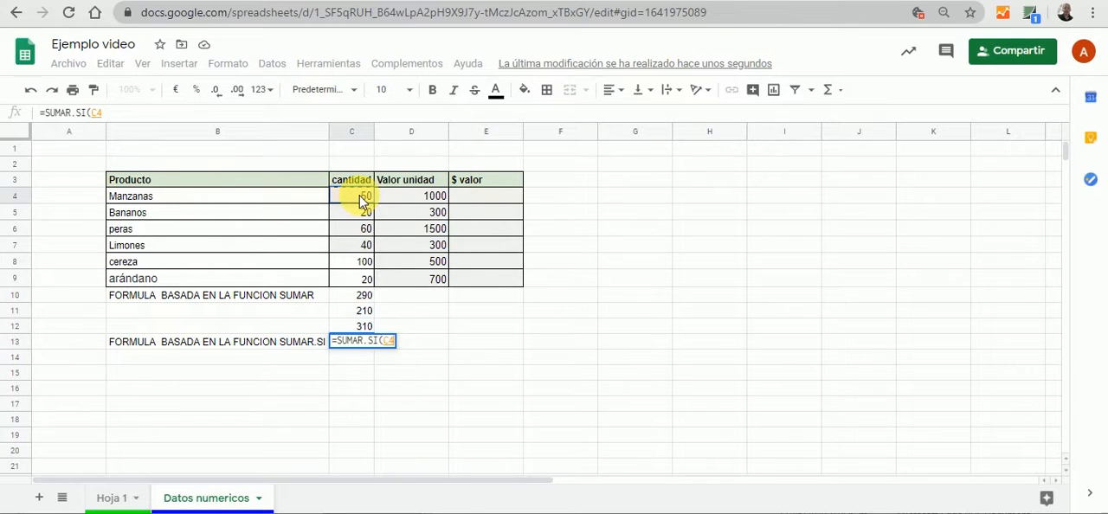
{"action": "left_click_drag", "start_coordinate": [362, 201], "coordinate": [362, 282]}
{"action": "left_click_drag", "start_coordinate": [362, 284], "coordinate": [360, 279]}
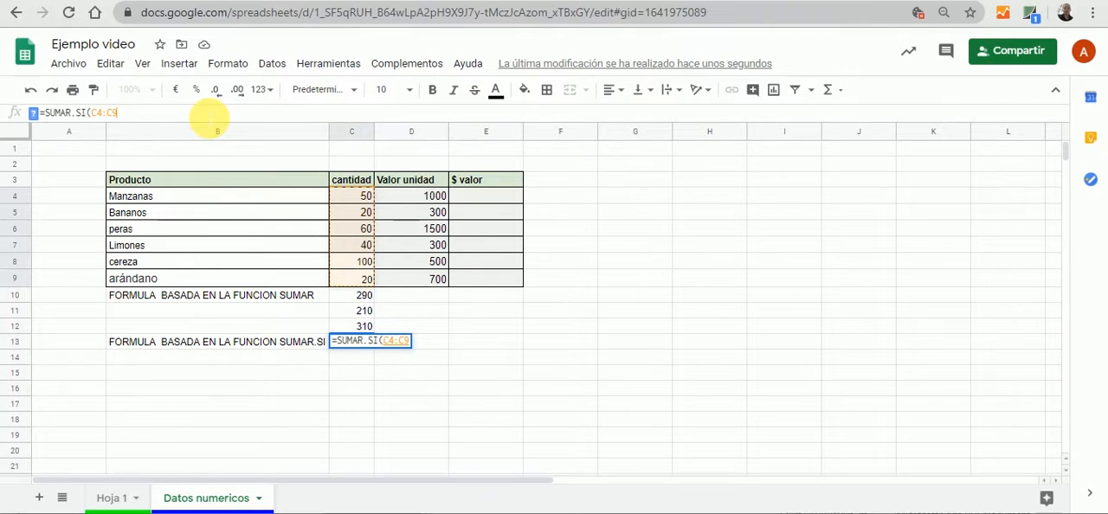
{"action": "type", "text": ":"}
{"action": "key", "text": "BackSpace"}
{"action": "type", "text": ";"}
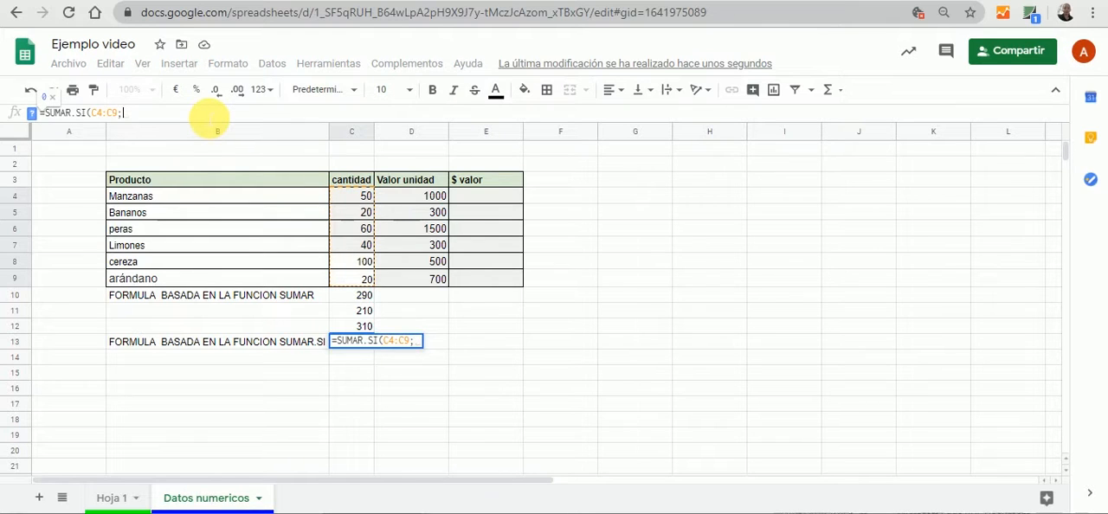
{"action": "type", "text": "\""}
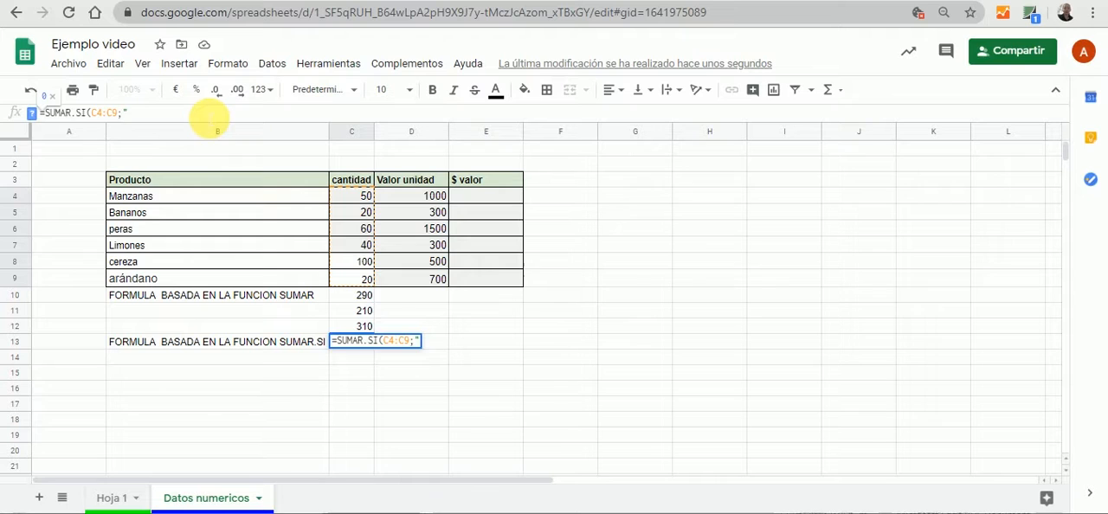
Add the criterion ">50" to complete =SUMAR.SI(C4:C9;">50") in C13
{"action": "type", "text": ">"}
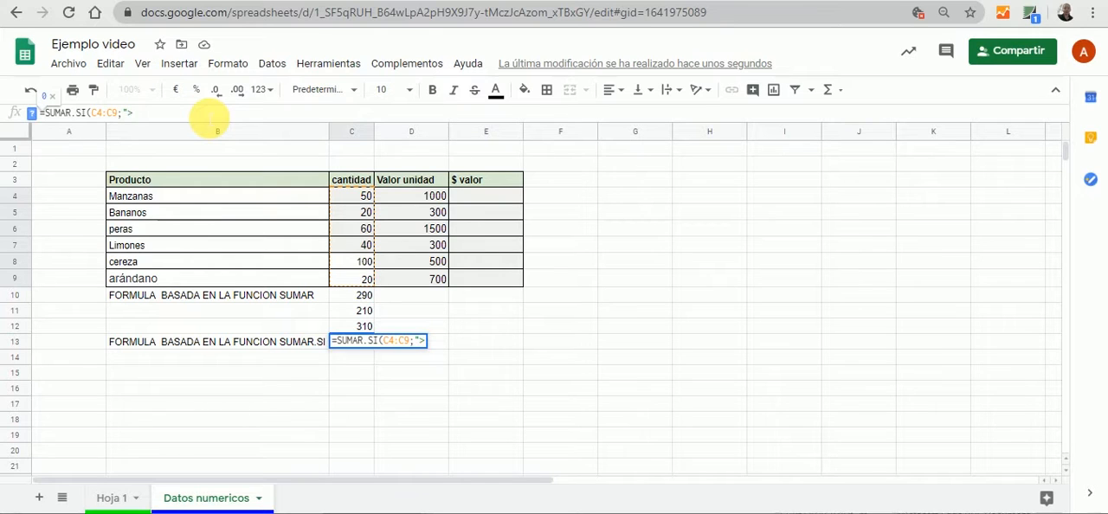
{"action": "type", "text": "1"}
{"action": "key", "text": "BackSpace"}
{"action": "type", "text": "50"}
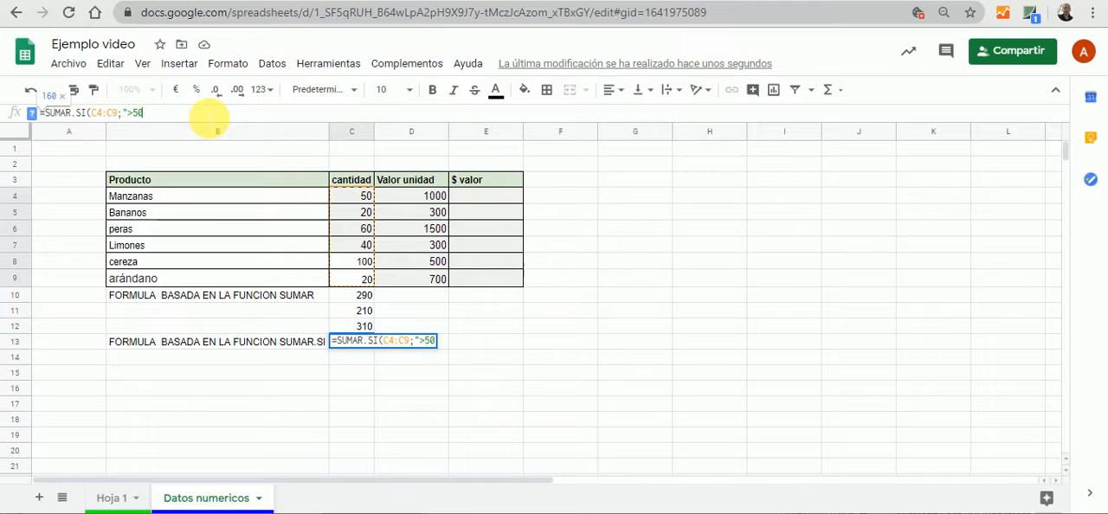
{"action": "type", "text": "\")"}
{"action": "key", "text": "Tab"}
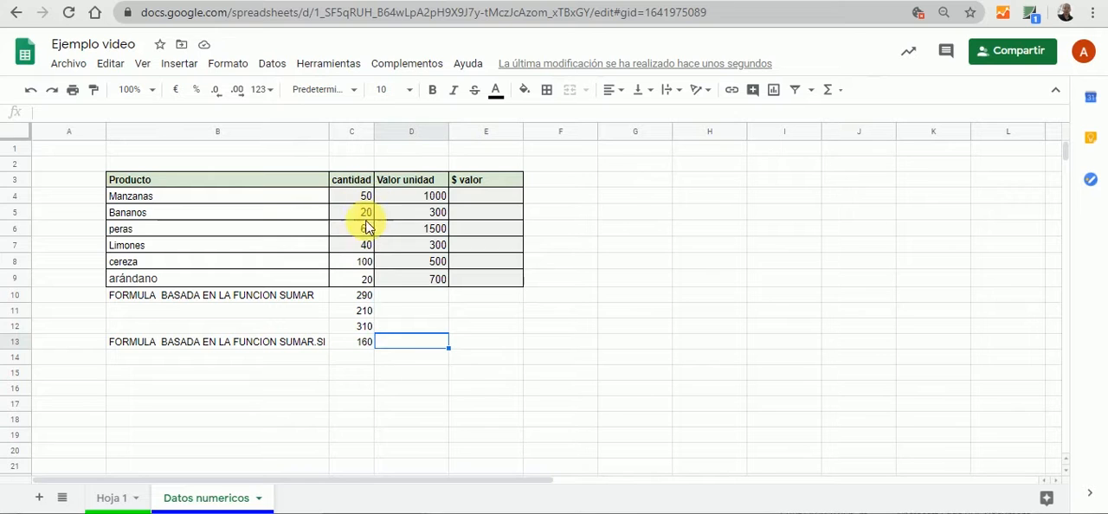
Compare the cereza and peras quantities with the SUMAR.SI formula and its criterion in C13
{"action": "left_click", "coordinate": [367, 269]}
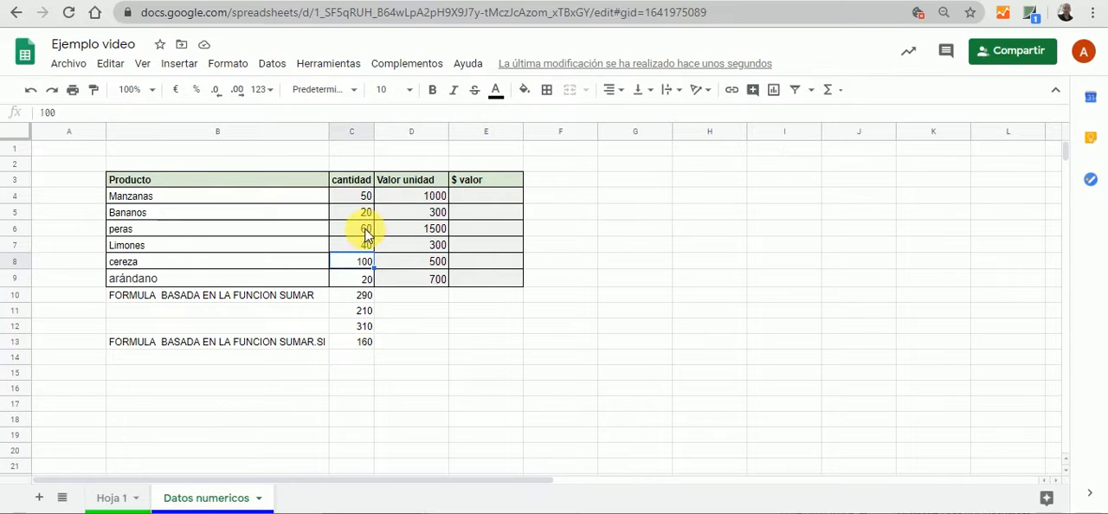
{"action": "left_click", "coordinate": [362, 226]}
{"action": "left_click", "coordinate": [355, 343]}
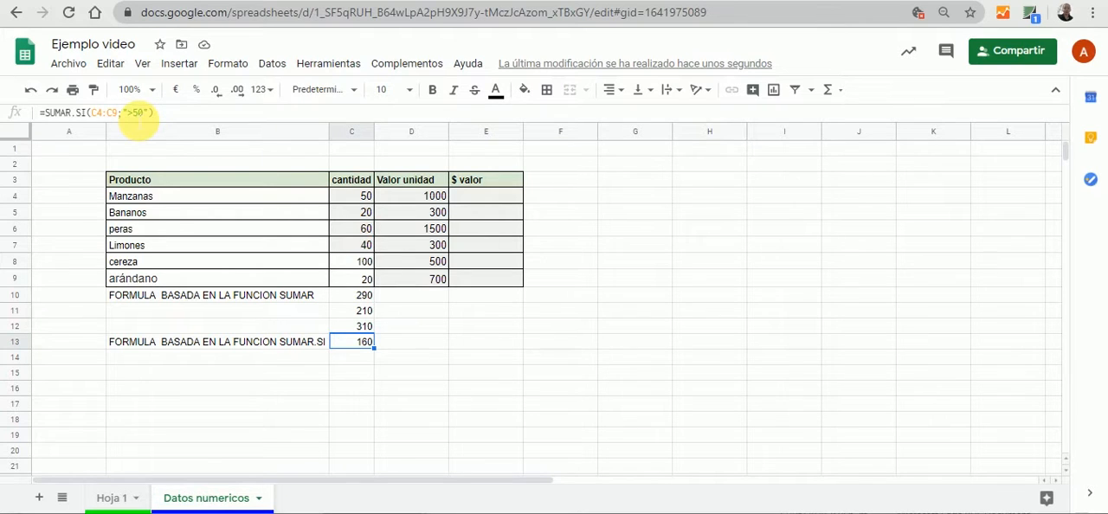
Change the SUMAR.SI criterion in C13 to ">=50" and review the updated formula
{"action": "left_click", "coordinate": [132, 112]}
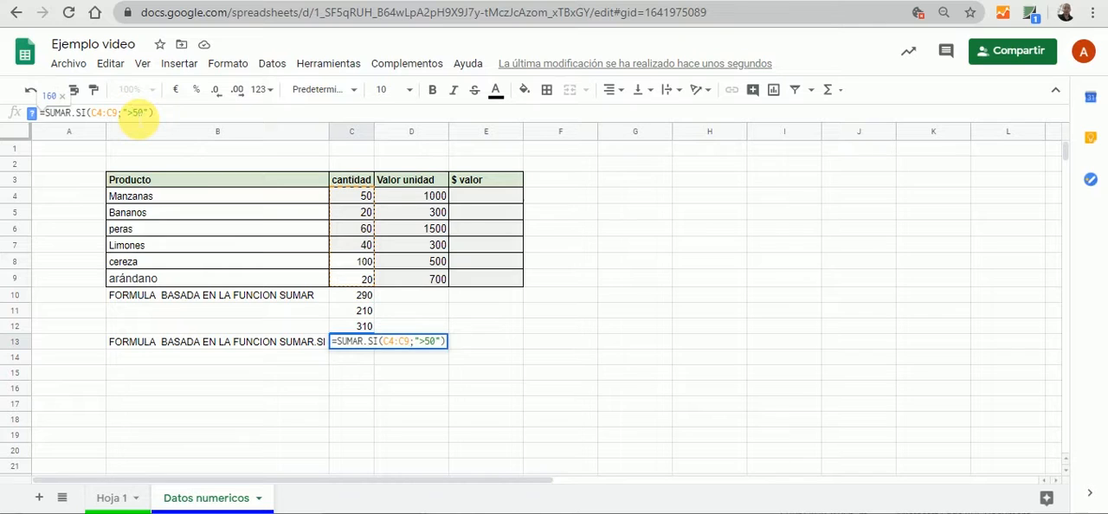
{"action": "type", "text": "="}
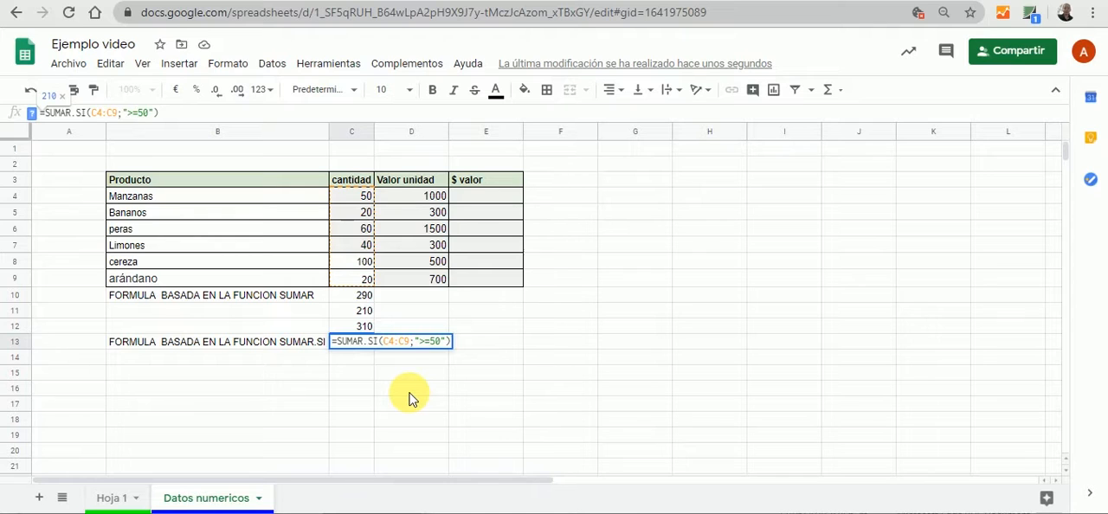
{"action": "key", "text": "Tab"}
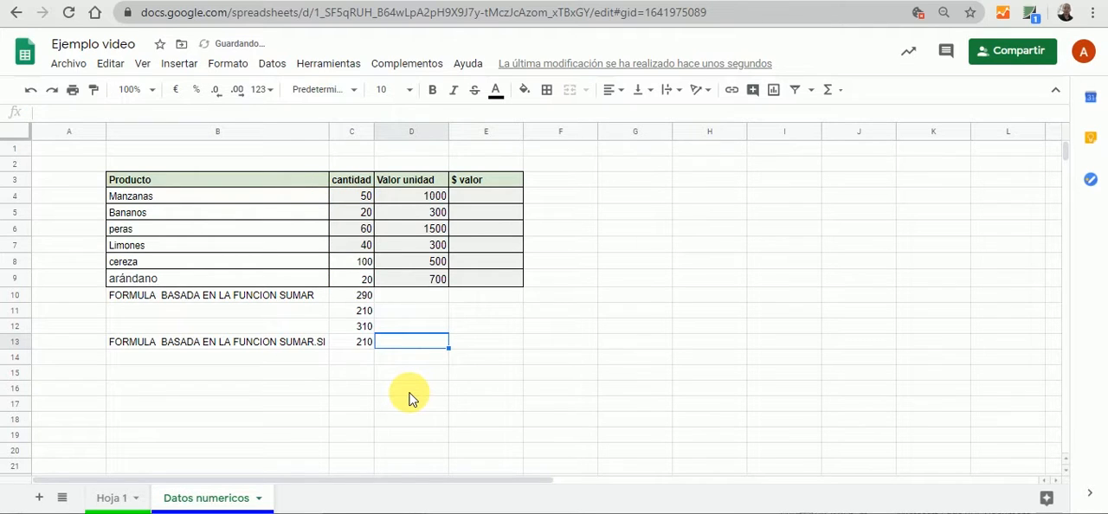
{"action": "left_click", "coordinate": [358, 343]}
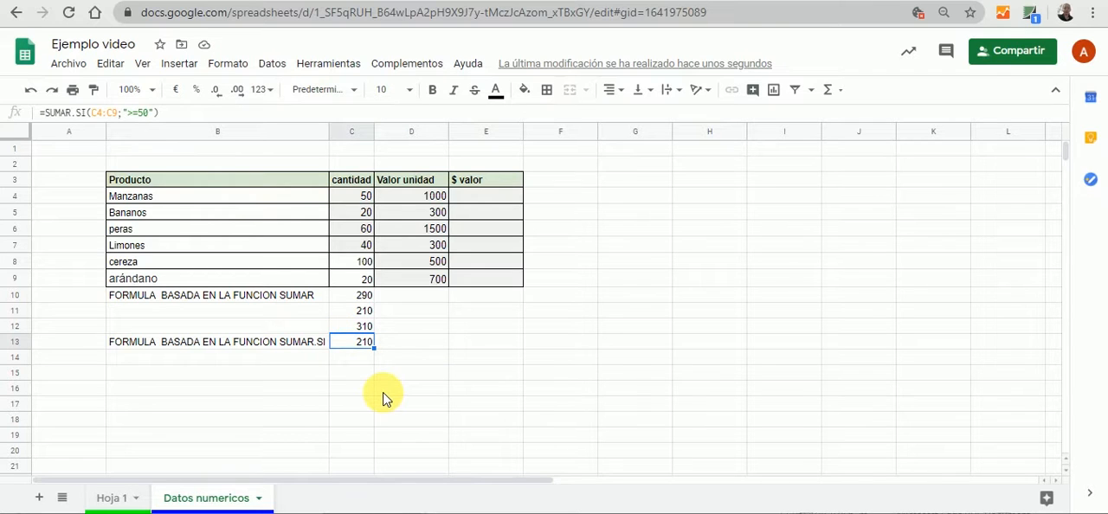
{"action": "left_click", "coordinate": [454, 390]}
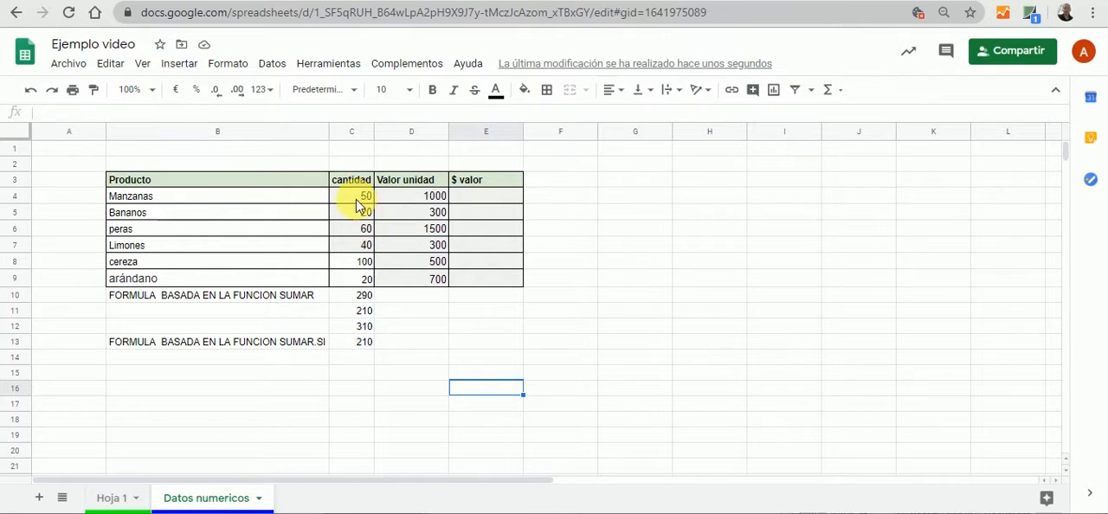
Change the SUMAR.SI criterion in C13 to ">=100"
{"action": "left_click", "coordinate": [359, 345]}
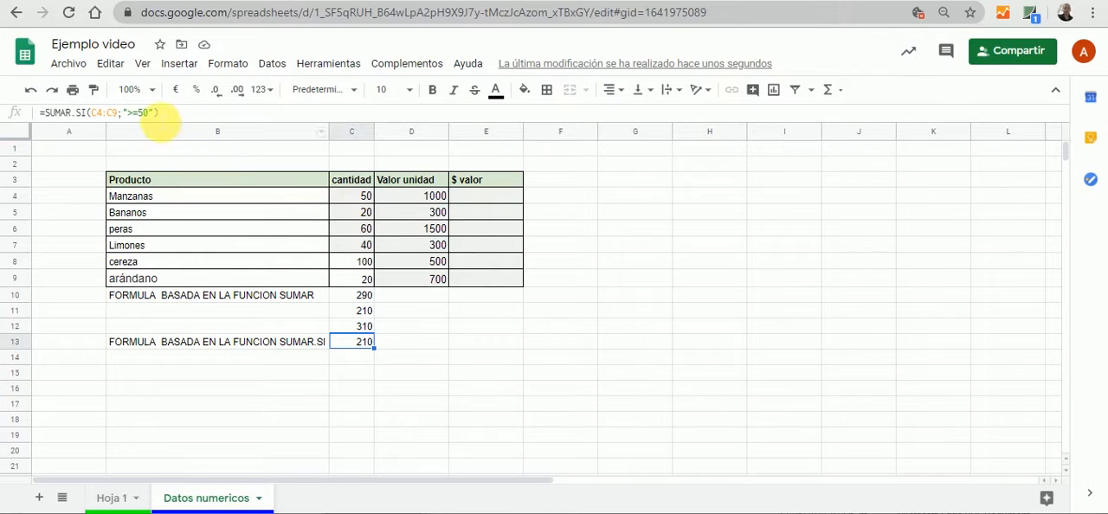
{"action": "left_click", "coordinate": [149, 116]}
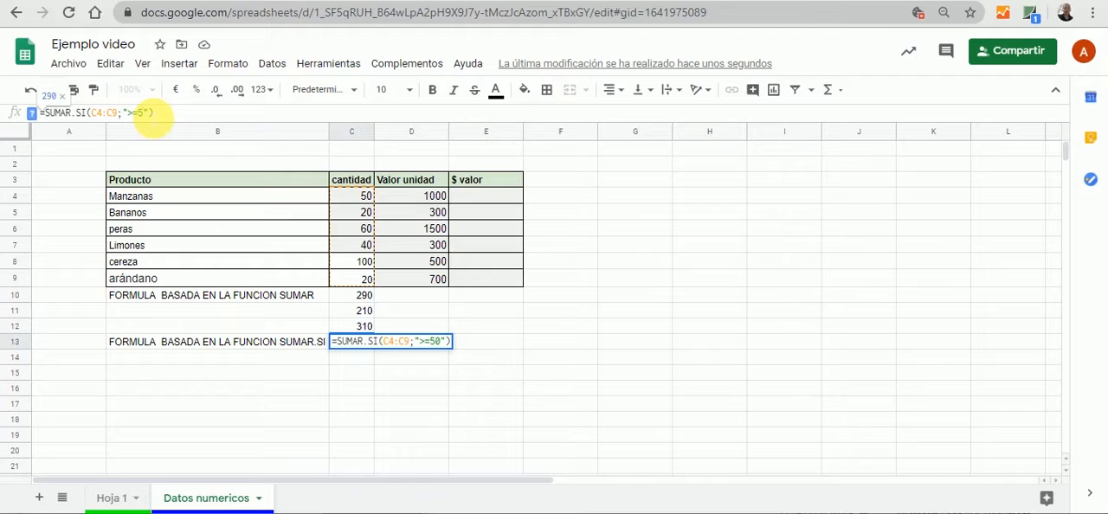
{"action": "key", "text": "BackSpace"}
{"action": "key", "text": "BackSpace"}
{"action": "type", "text": "199"}
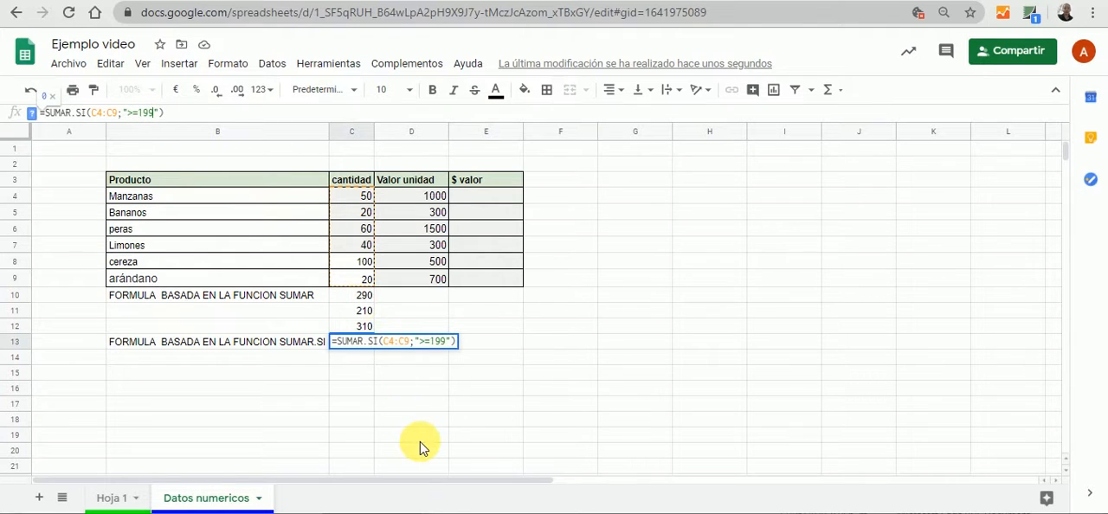
{"action": "key", "text": "BackSpace"}
{"action": "key", "text": "BackSpace"}
{"action": "type", "text": "00"}
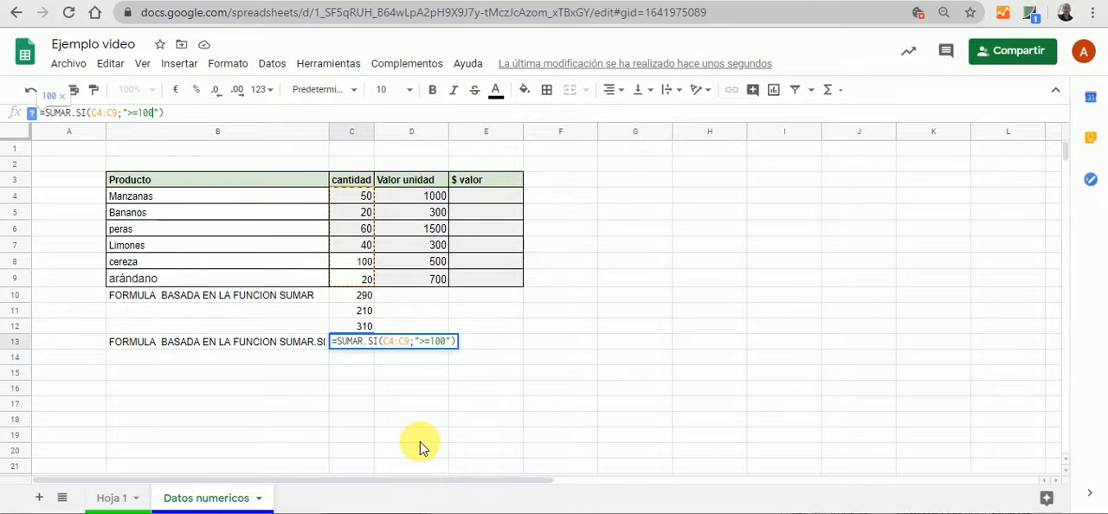
{"action": "key", "text": "Tab"}
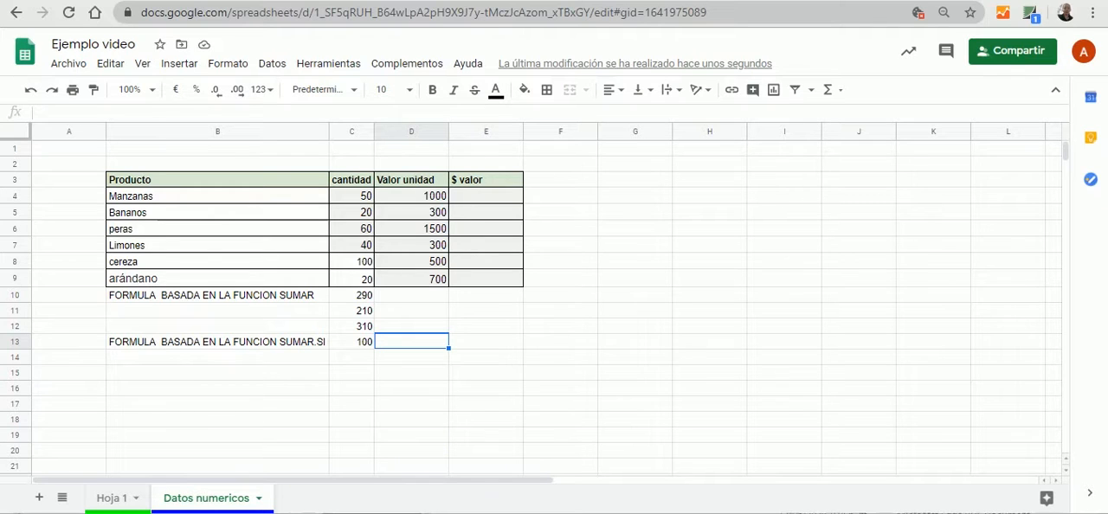
{"action": "left_click", "coordinate": [353, 361]}
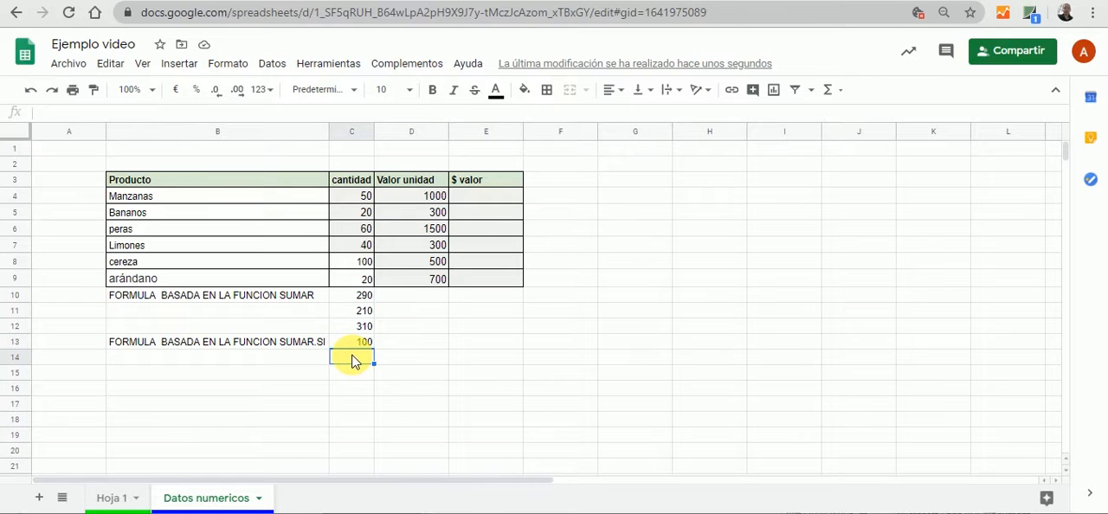
{"action": "type", "text": "="}
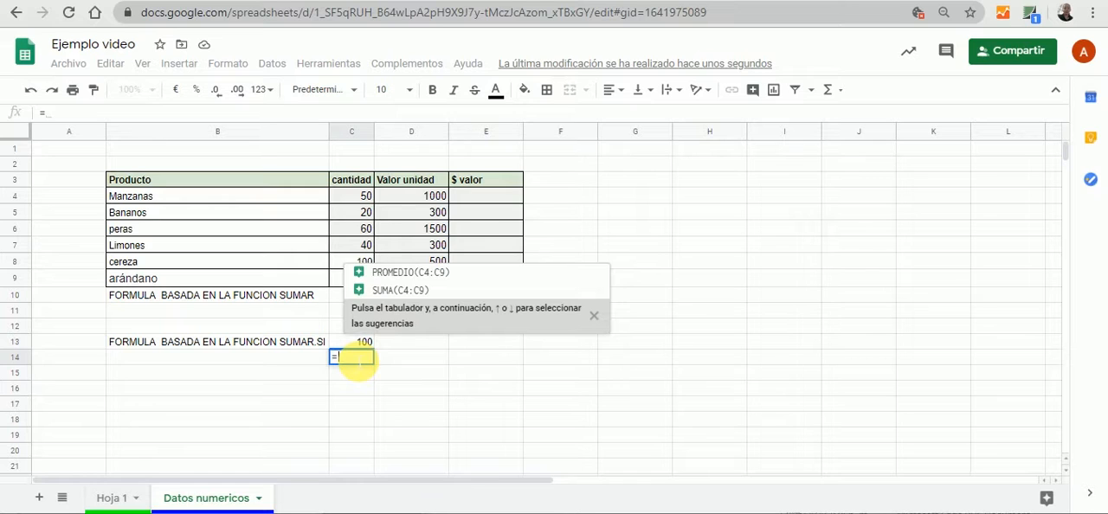
{"action": "type", "text": "SU"}
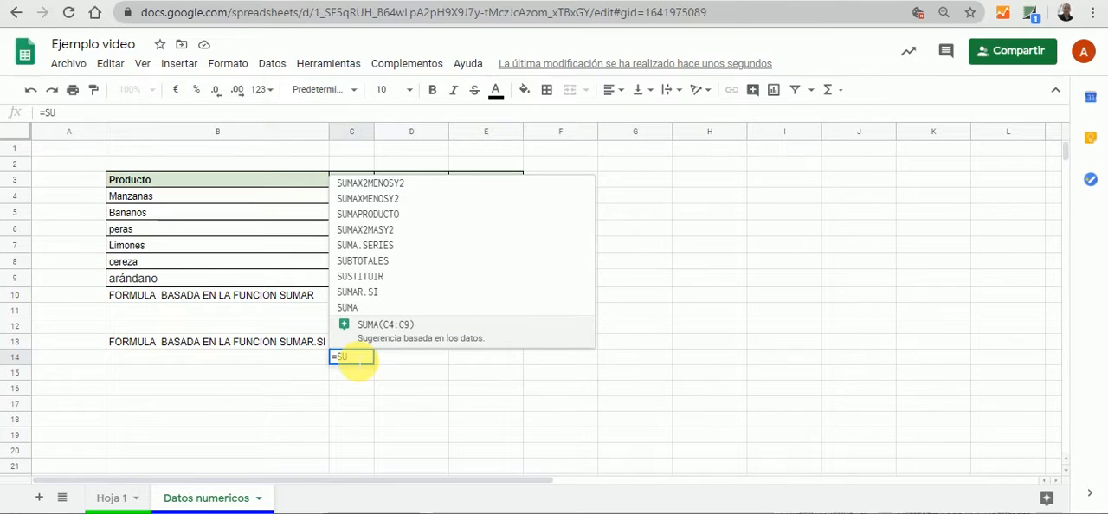
{"action": "key", "text": "BackSpace"}
{"action": "key", "text": "BackSpace"}
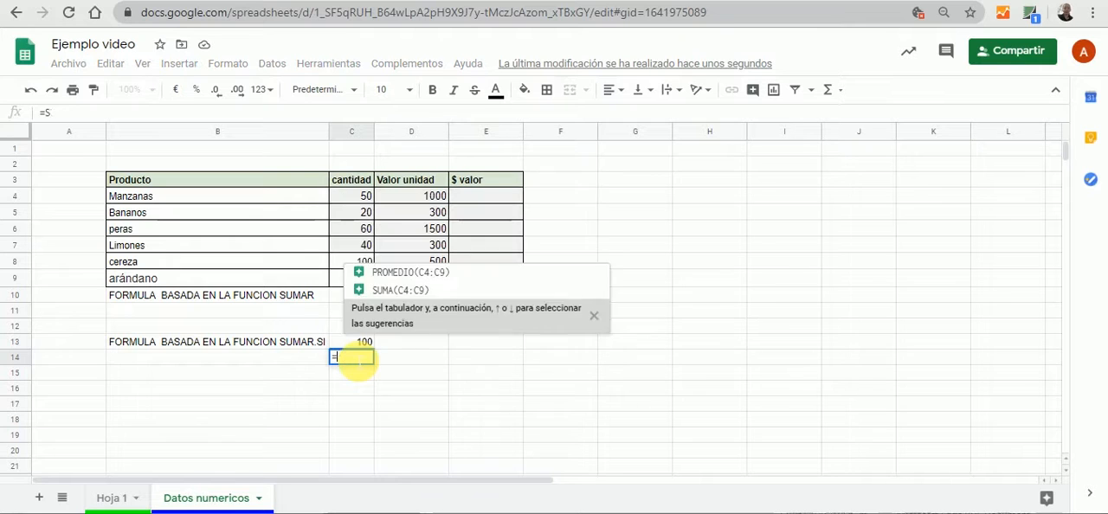
{"action": "key", "text": "BackSpace"}
{"action": "key", "text": "Return"}
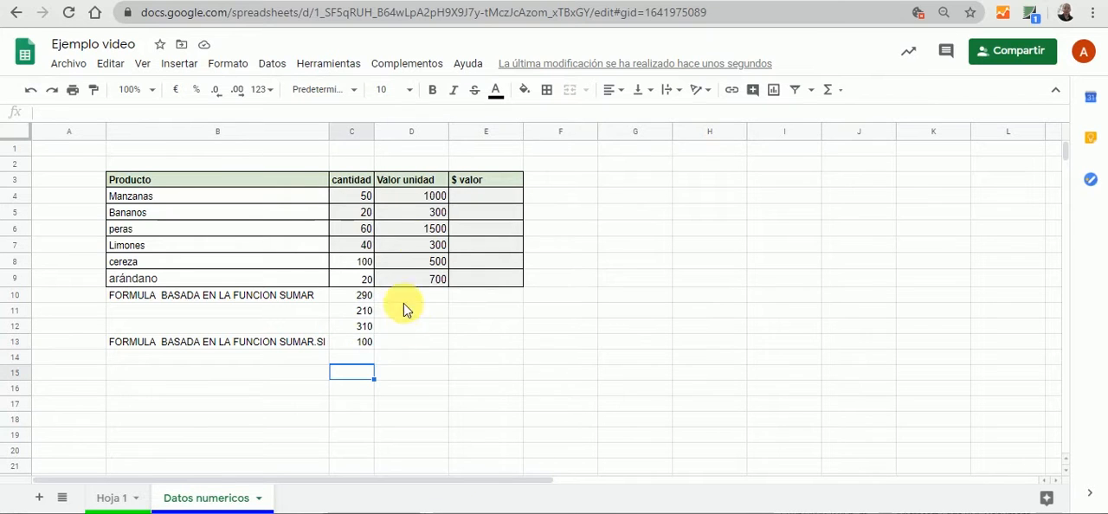
Calculate the $ valor of Manzanas in E4 by multiplying cantidad by Valor unidad with =C4*D4, and check the formula
{"action": "left_click", "coordinate": [472, 203]}
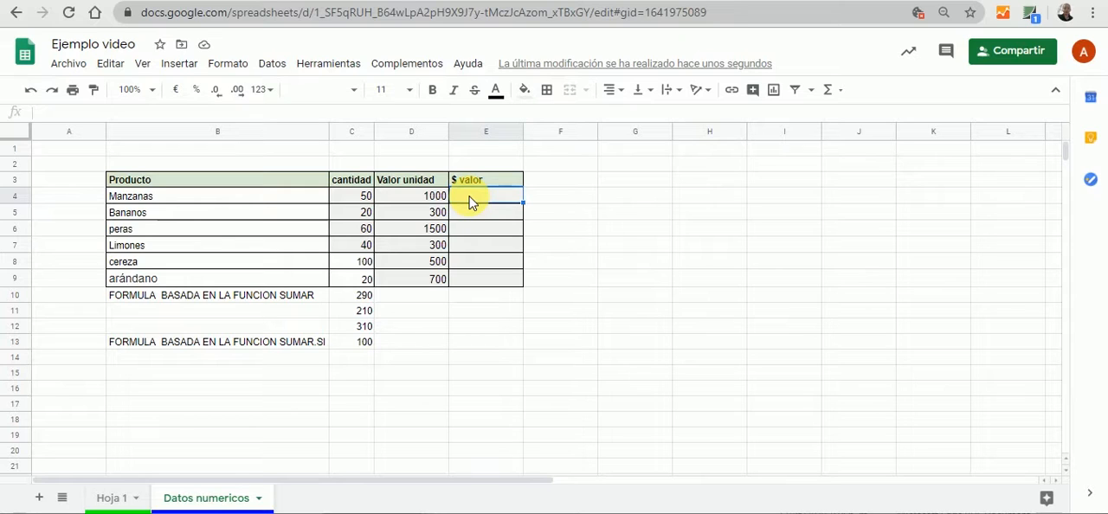
{"action": "type", "text": "?"}
{"action": "key", "text": "BackSpace"}
{"action": "type", "text": "="}
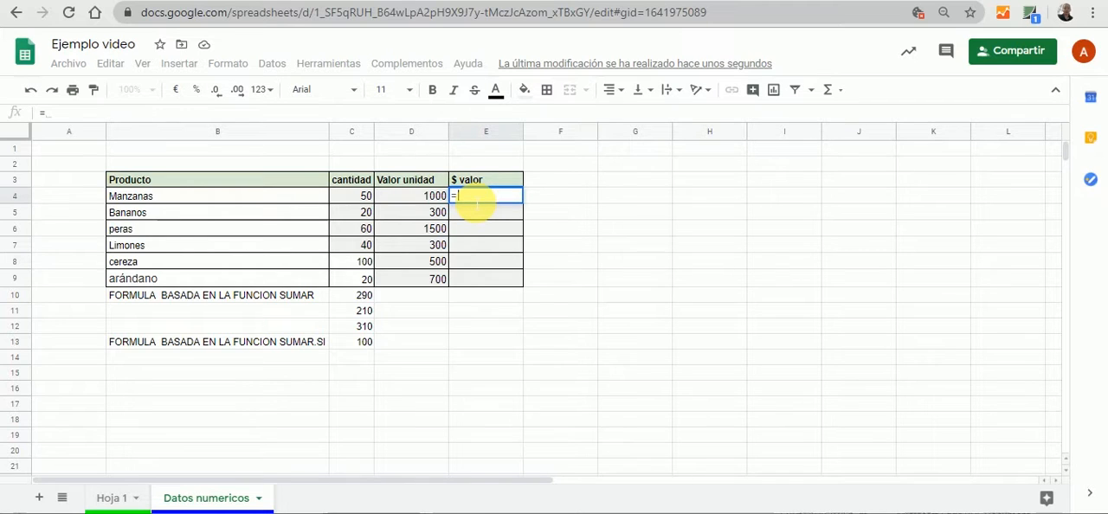
{"action": "left_click", "coordinate": [364, 201]}
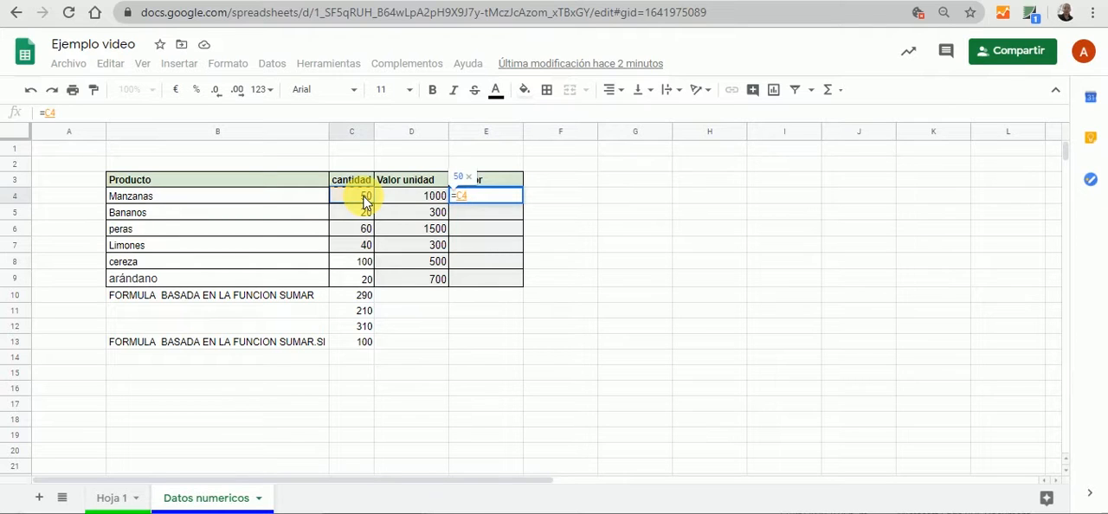
{"action": "type", "text": "*"}
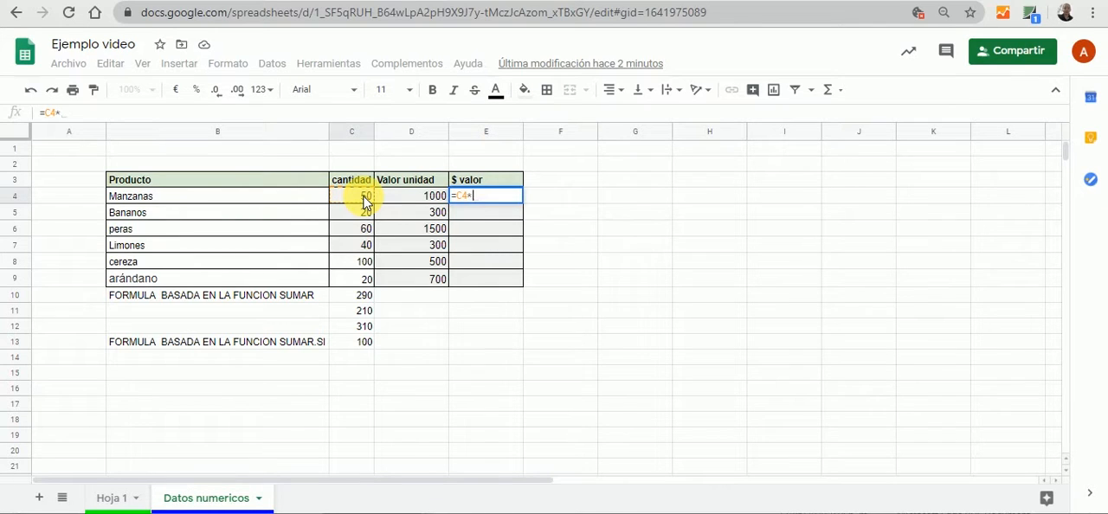
{"action": "left_click", "coordinate": [405, 197]}
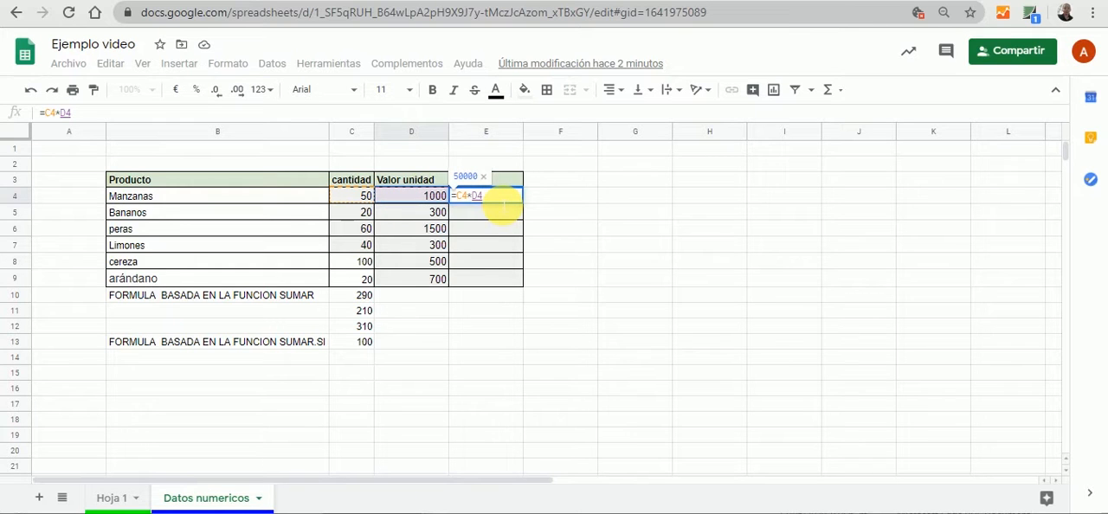
{"action": "key", "text": "Tab"}
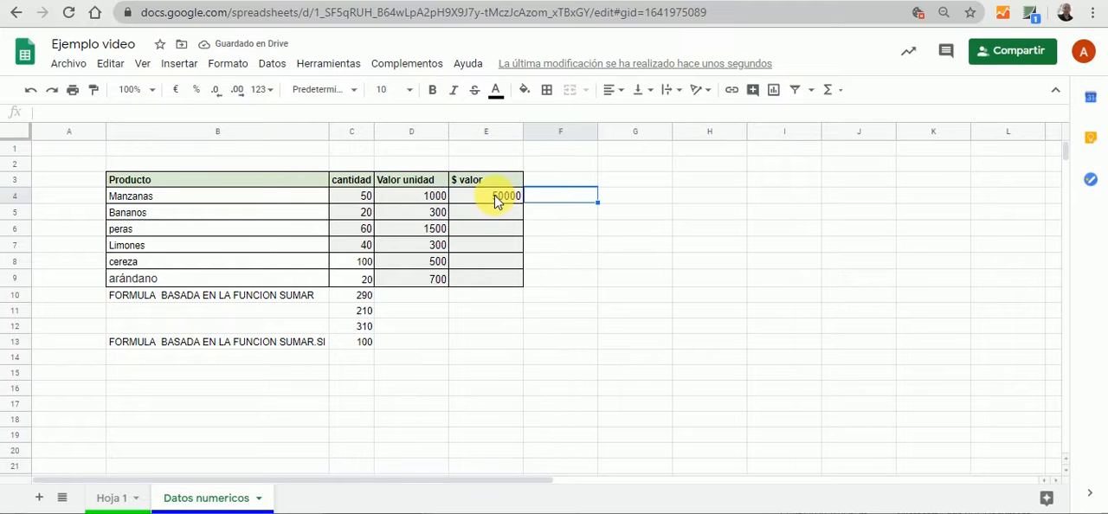
{"action": "left_click", "coordinate": [498, 200]}
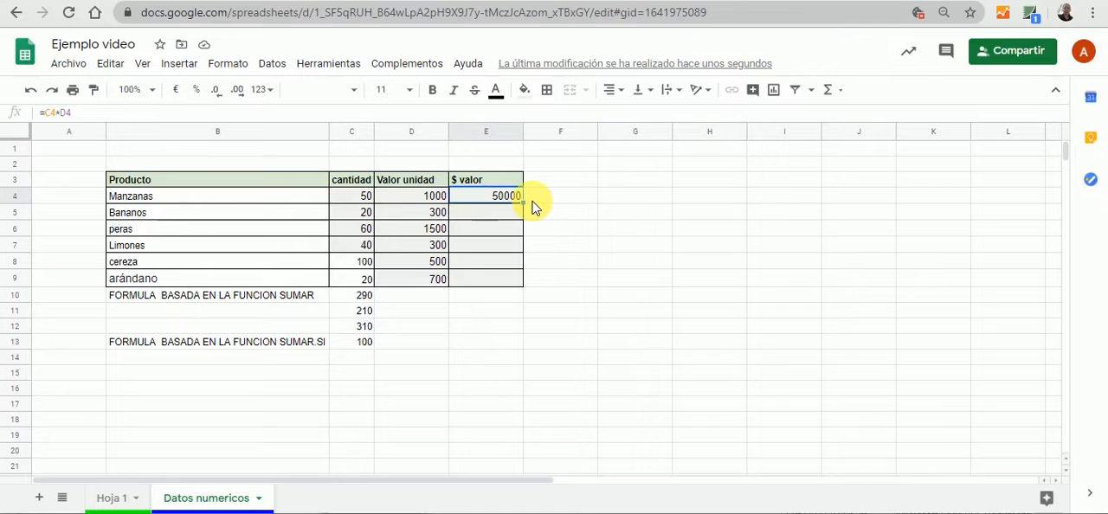
{"action": "left_click", "coordinate": [550, 234]}
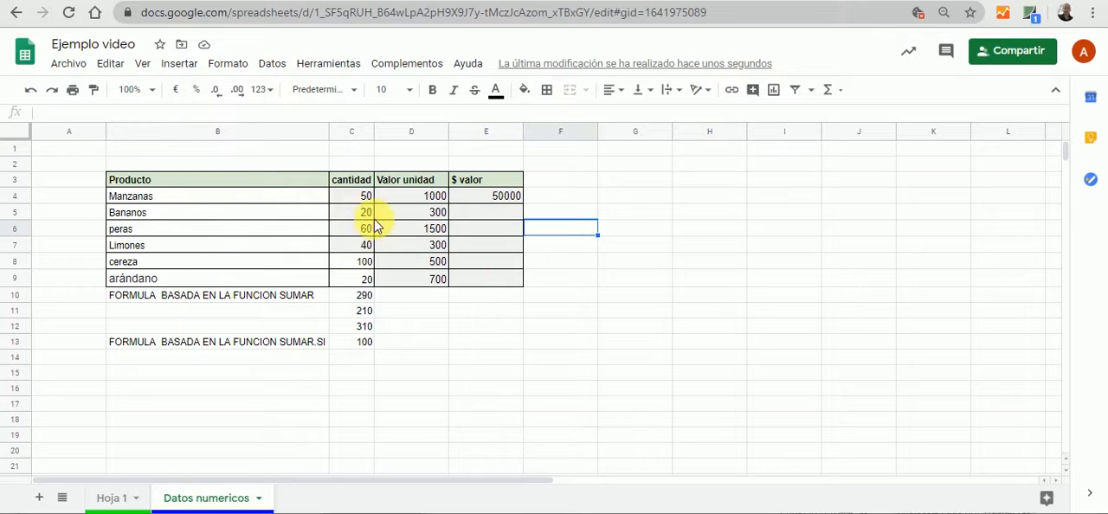
Fill the E4 multiplication formula down through E9 for the remaining products
{"action": "left_click", "coordinate": [500, 202]}
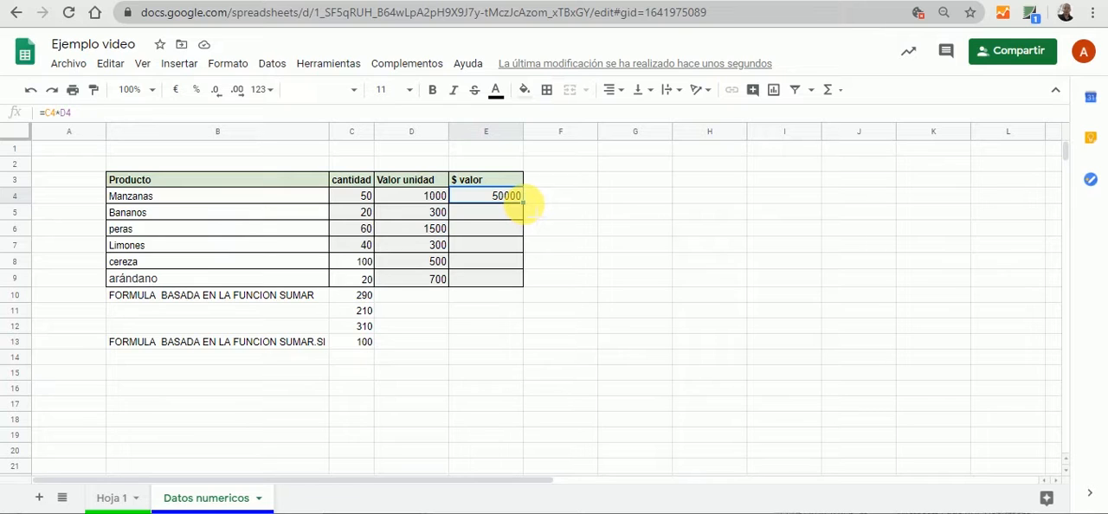
{"action": "left_click_drag", "start_coordinate": [522, 201], "coordinate": [522, 279]}
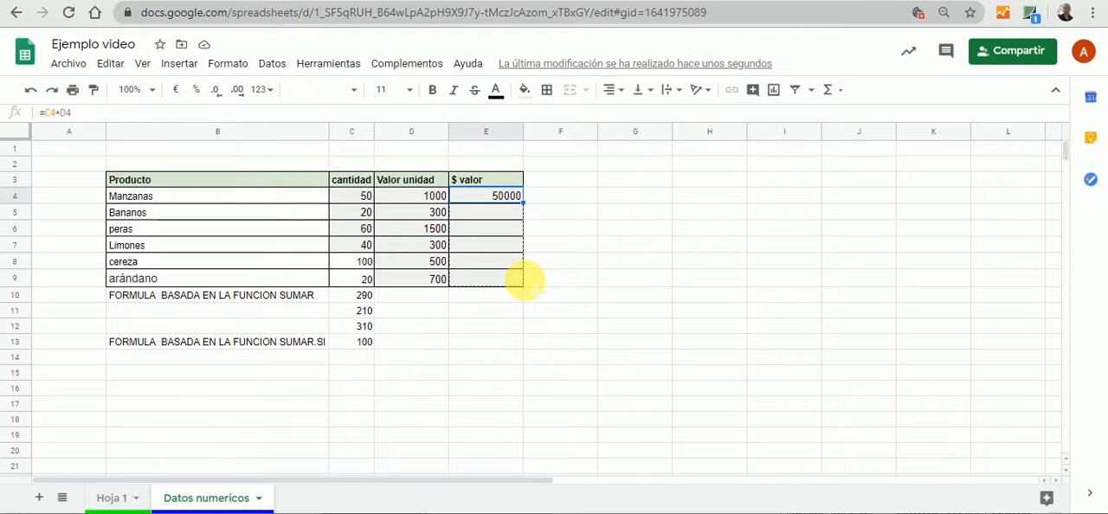
{"action": "left_click_drag", "start_coordinate": [524, 278], "coordinate": [525, 284]}
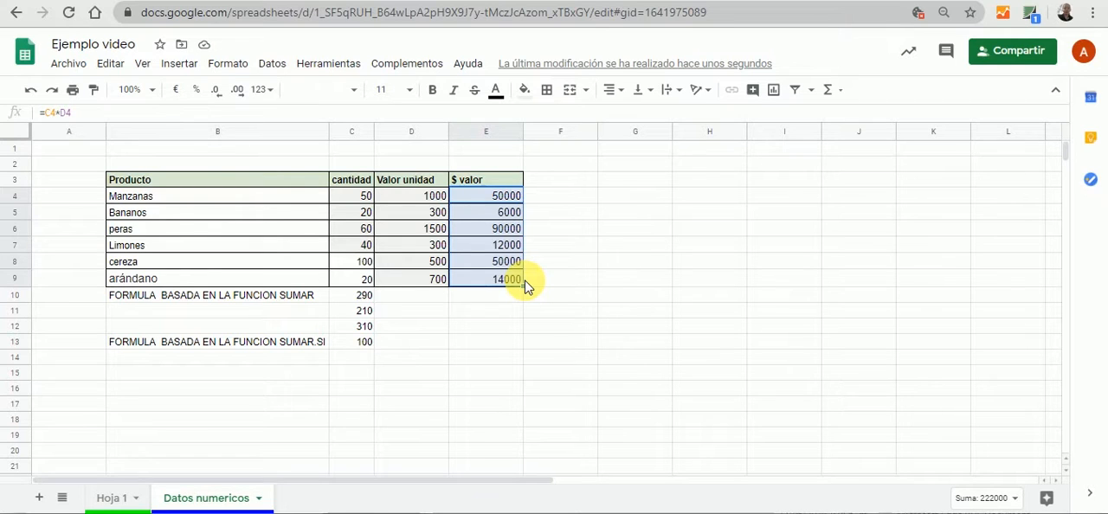
Total the $ valor column in E10 with the formula =SUMA(E4:E9)
{"action": "left_click", "coordinate": [497, 299]}
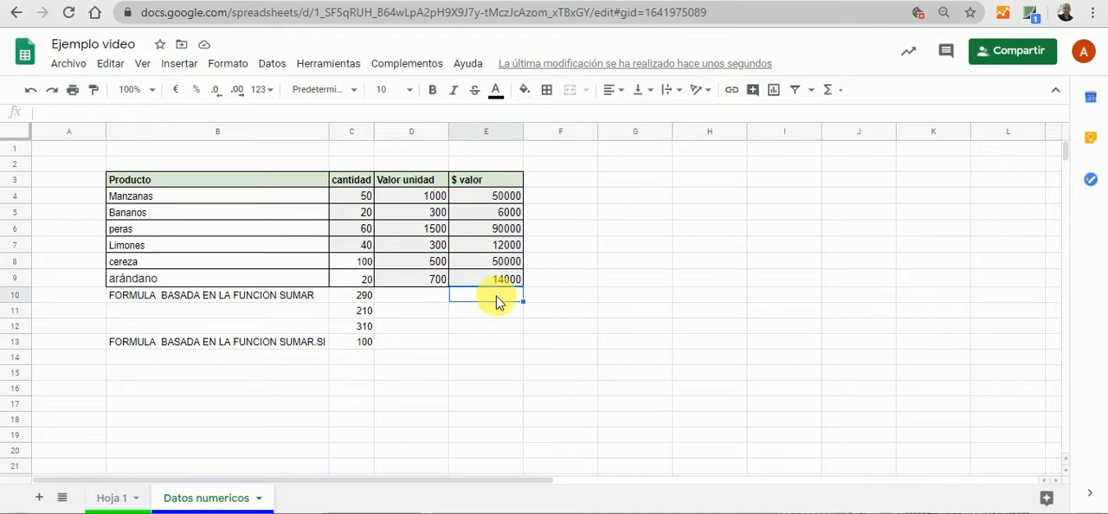
{"action": "type", "text": "="}
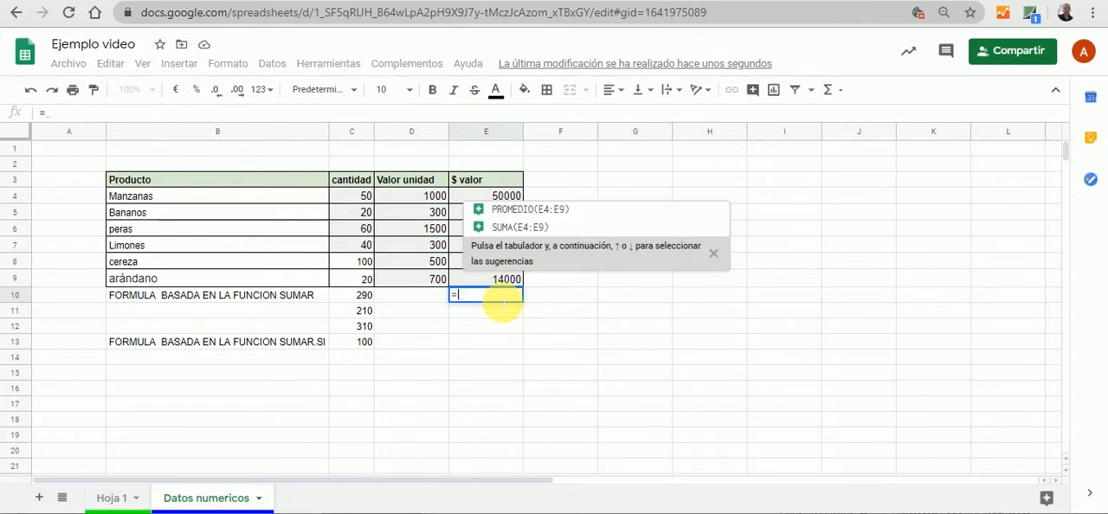
{"action": "type", "text": "SU"}
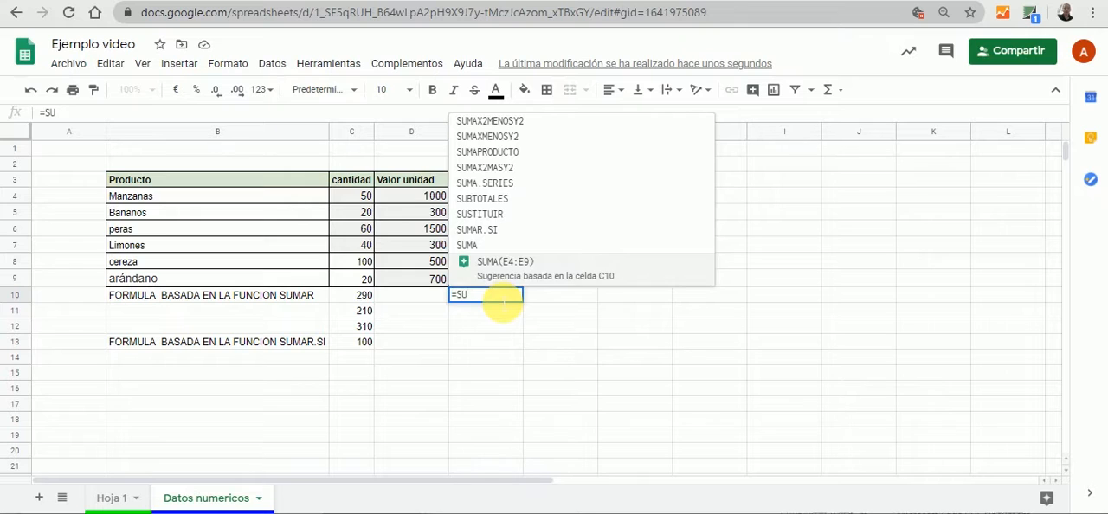
{"action": "left_click", "coordinate": [483, 244]}
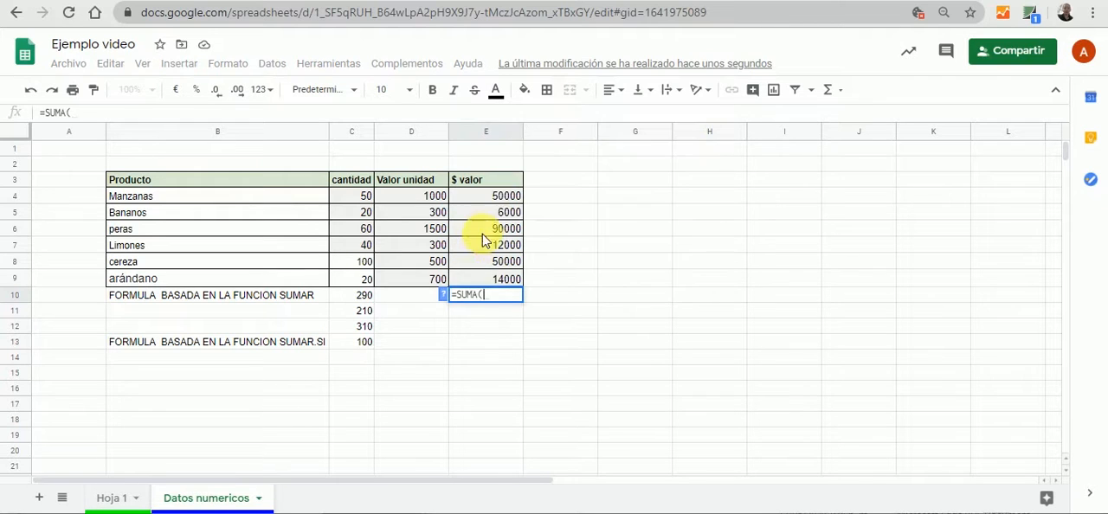
{"action": "left_click", "coordinate": [490, 201]}
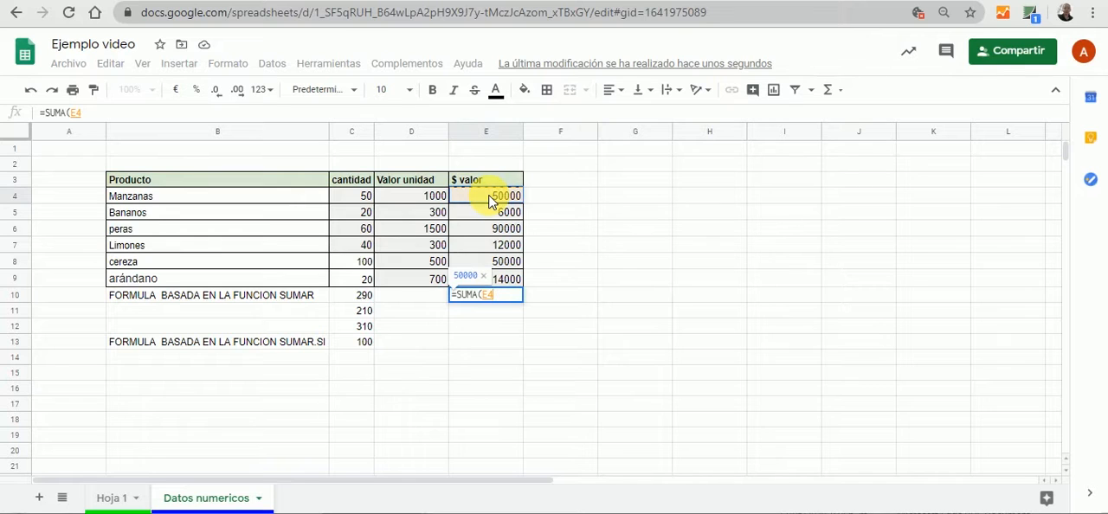
{"action": "left_click_drag", "start_coordinate": [490, 201], "coordinate": [493, 289]}
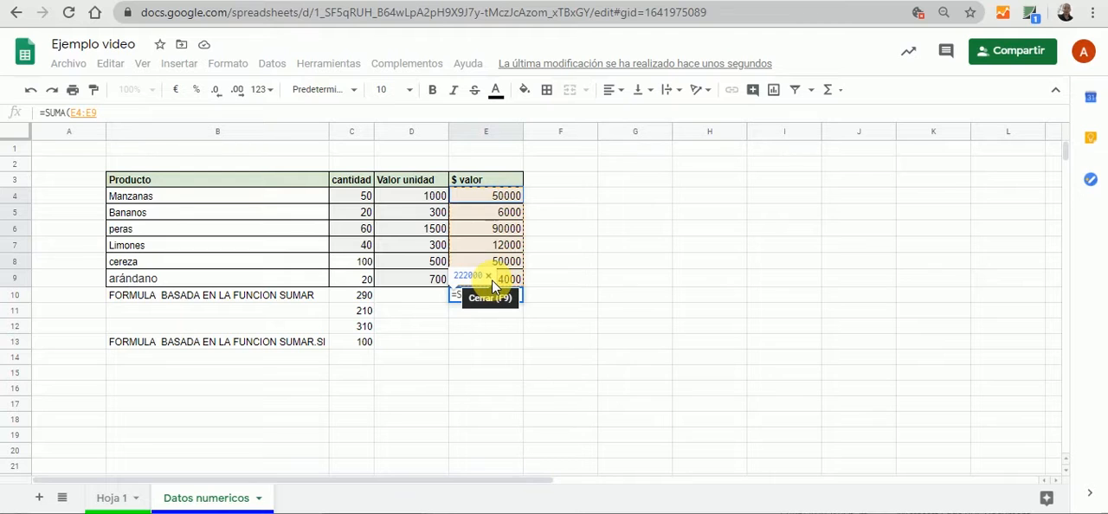
{"action": "left_click", "coordinate": [174, 116]}
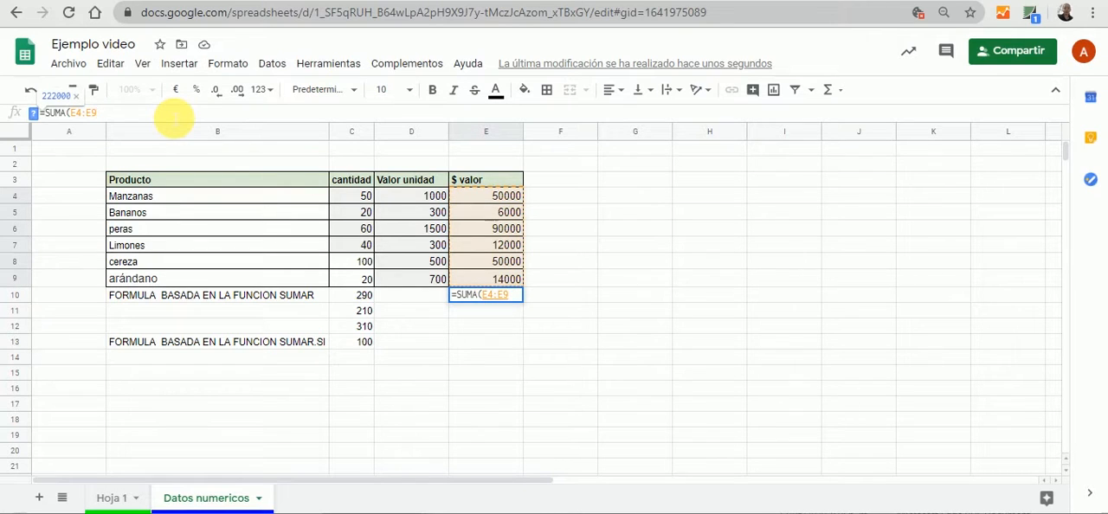
{"action": "type", "text": ")"}
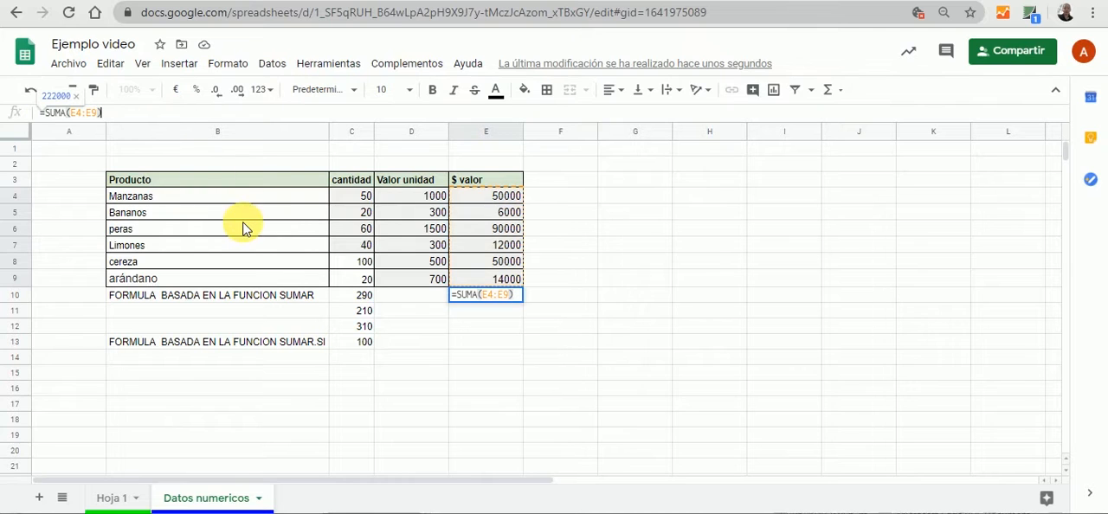
{"action": "key", "text": "Tab"}
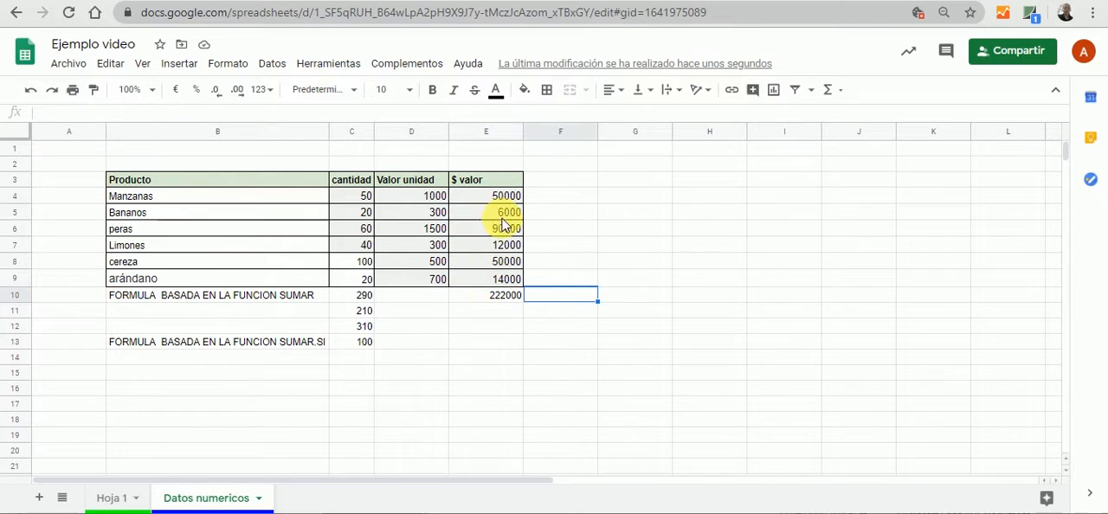
Review the SUMA formulas in C10, E10 and C11 and the SUMAR.SI row 13 of the product table
{"action": "left_click", "coordinate": [485, 326]}
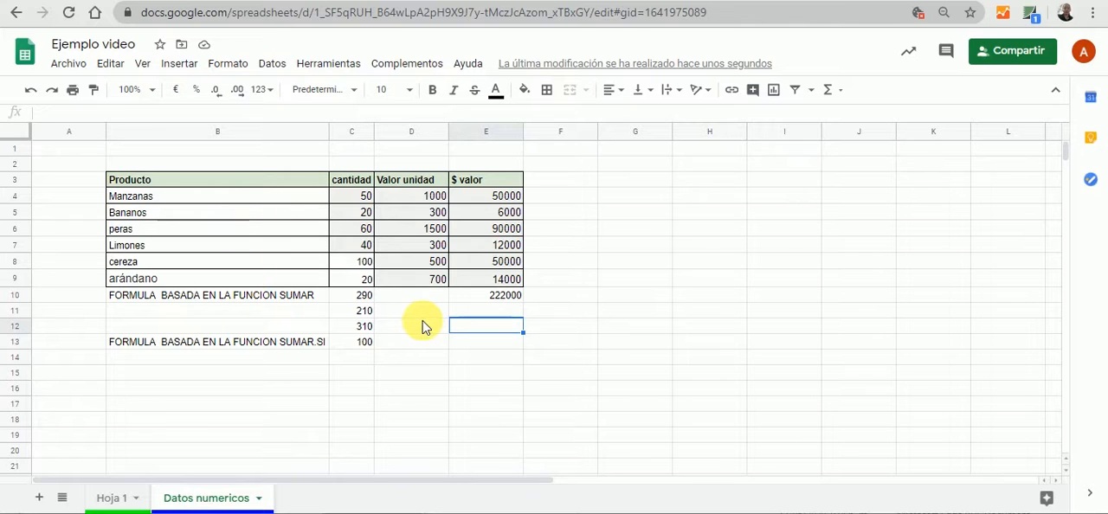
{"action": "left_click", "coordinate": [415, 296]}
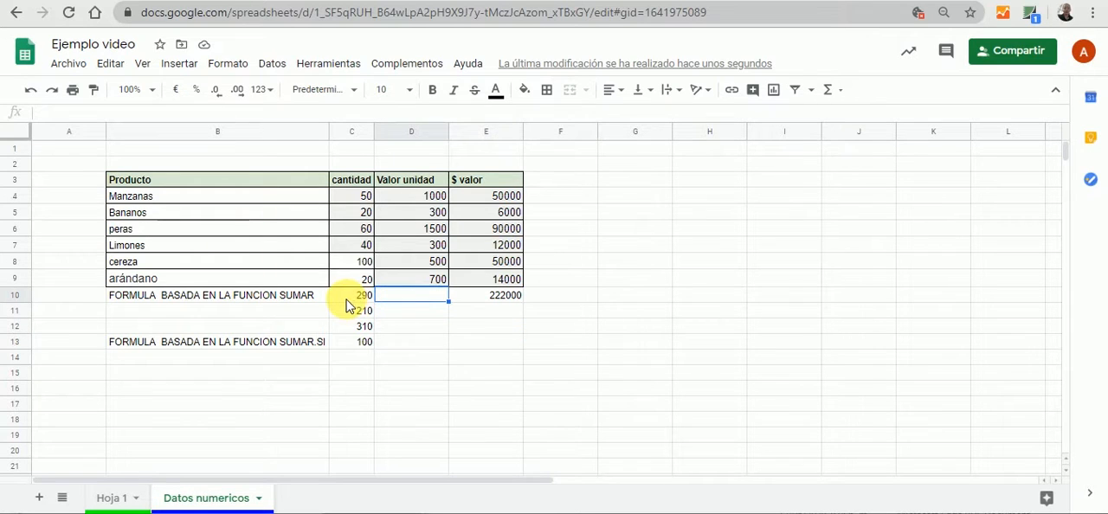
{"action": "left_click", "coordinate": [348, 299]}
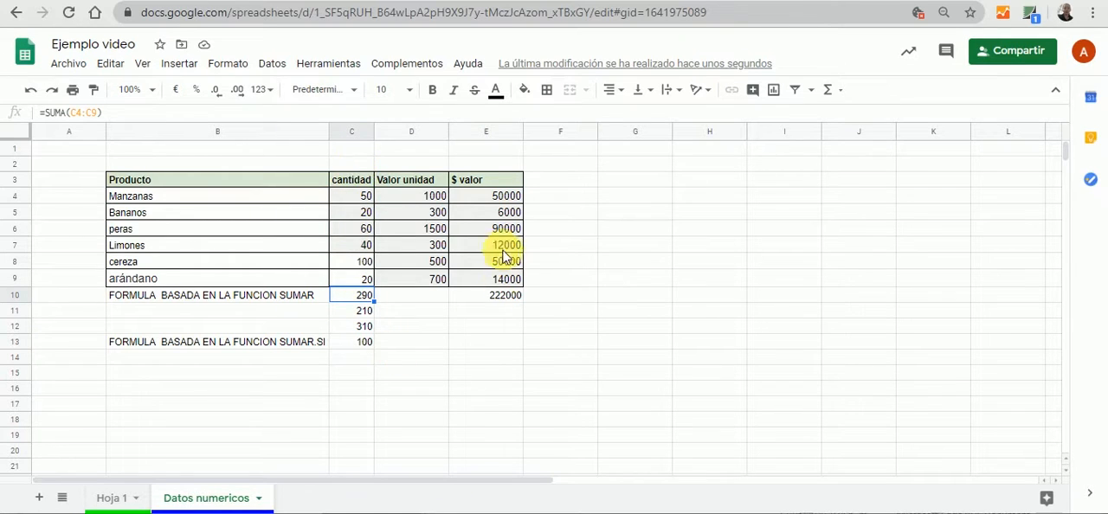
{"action": "left_click", "coordinate": [492, 295]}
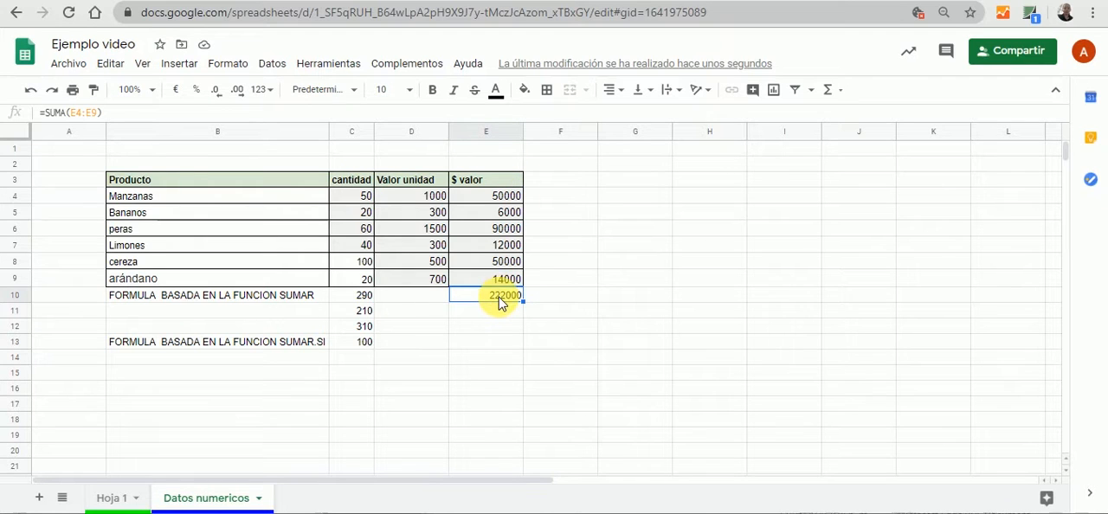
{"action": "left_click", "coordinate": [351, 317]}
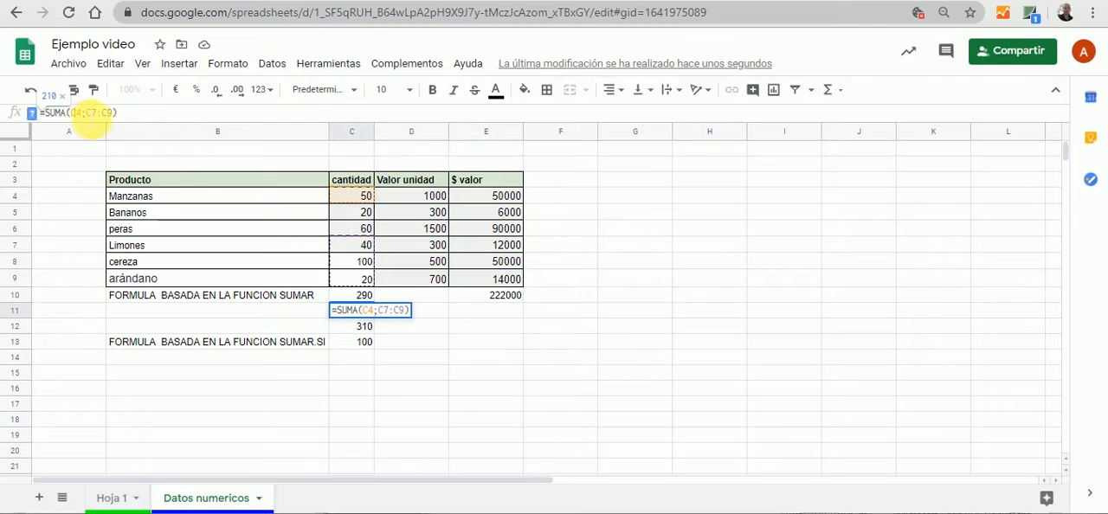
{"action": "left_click", "coordinate": [225, 234]}
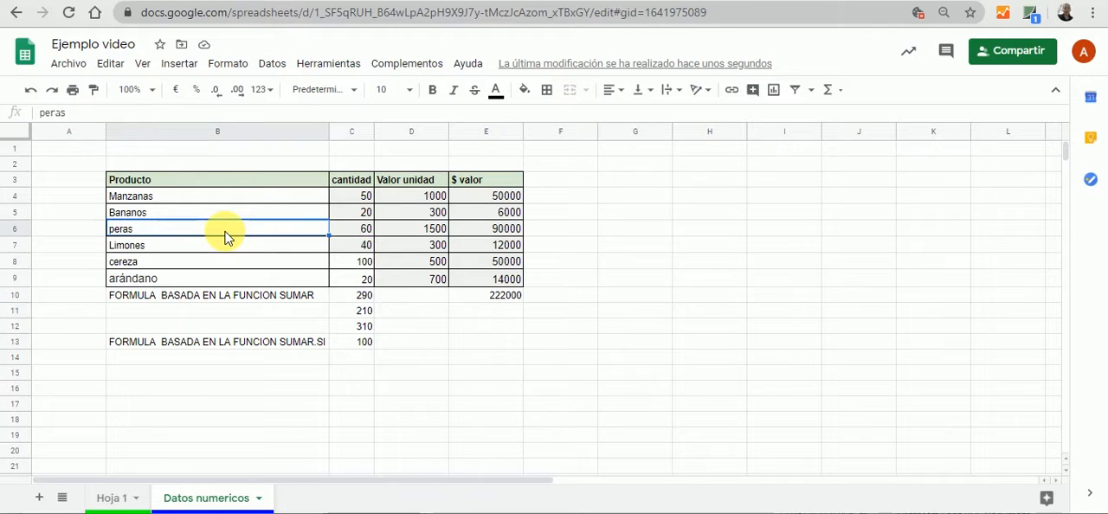
{"action": "left_click", "coordinate": [350, 317]}
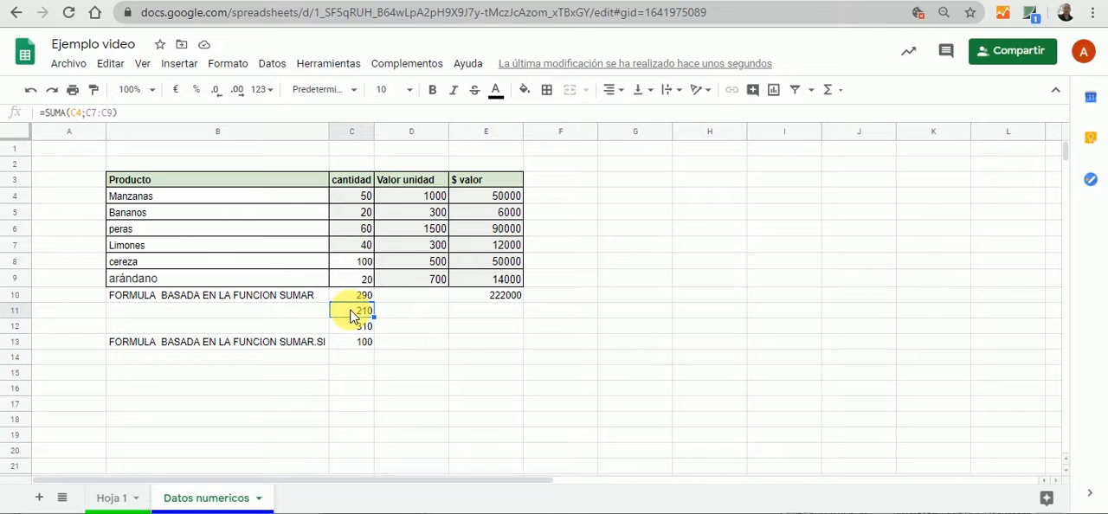
{"action": "left_click", "coordinate": [313, 345]}
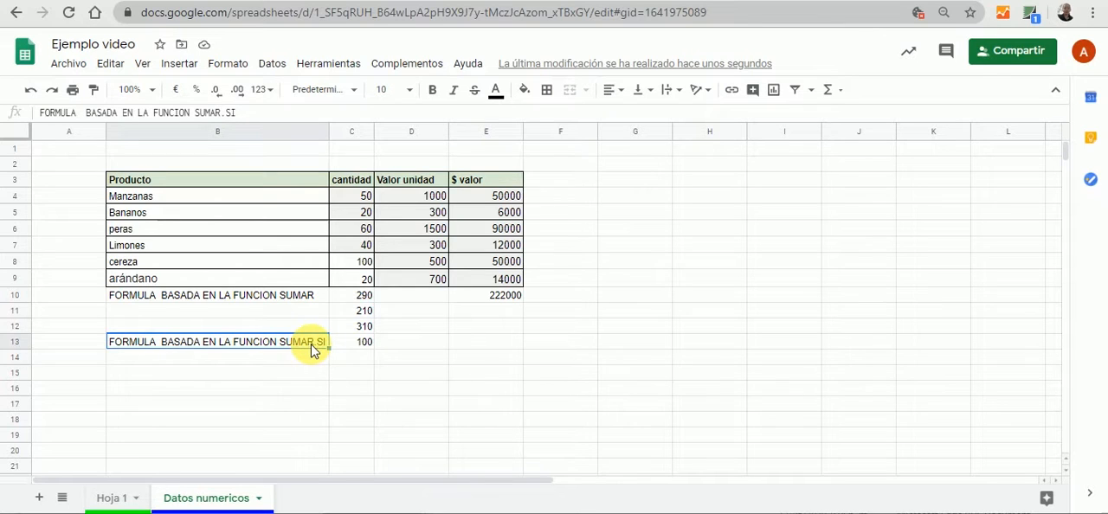
{"action": "left_click", "coordinate": [349, 347]}
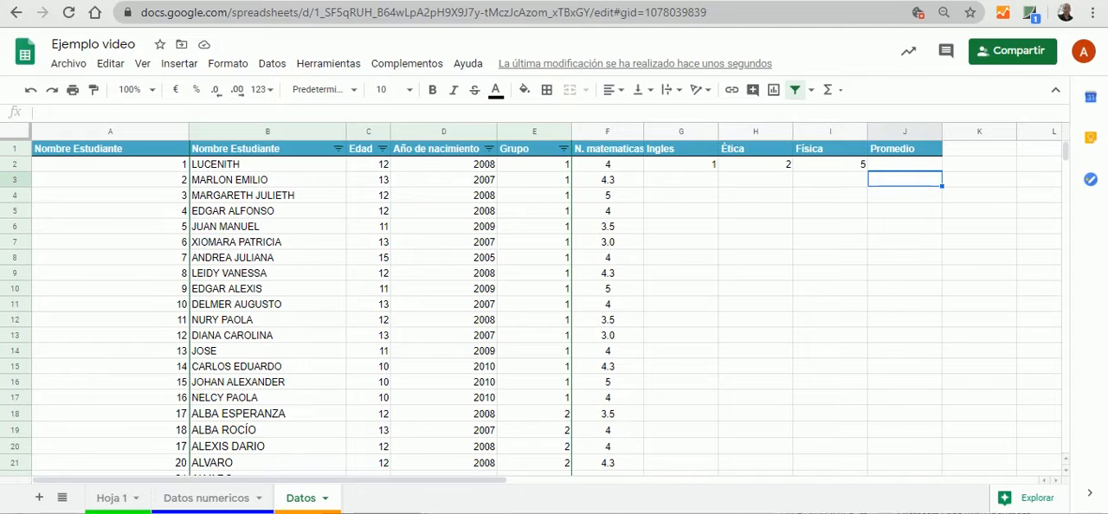
Examine the grade and Promedio headers in the Datos sheet and the PROMEDIO entry in the function list on Hoja 1
{"action": "left_click", "coordinate": [266, 257]}
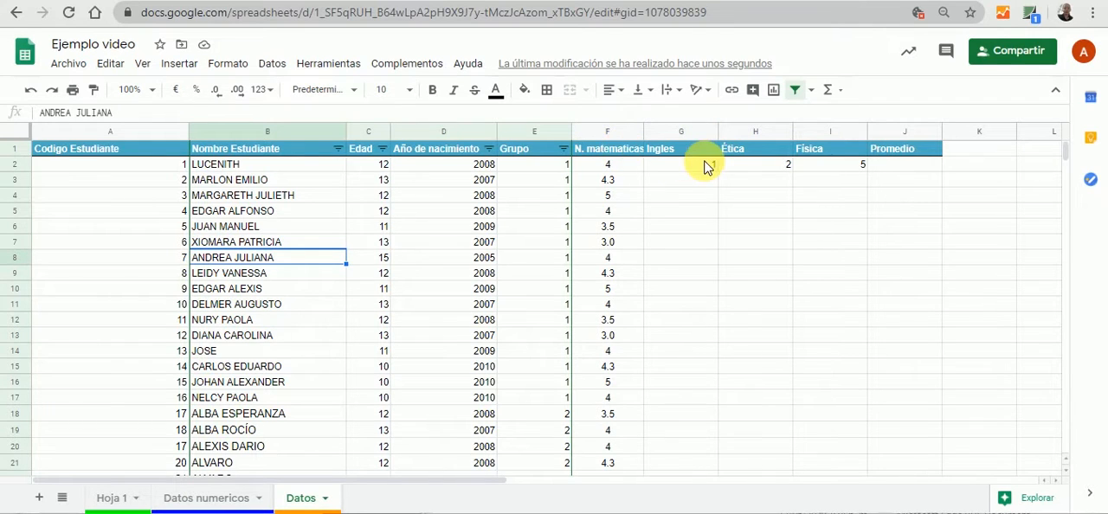
{"action": "left_click", "coordinate": [608, 154]}
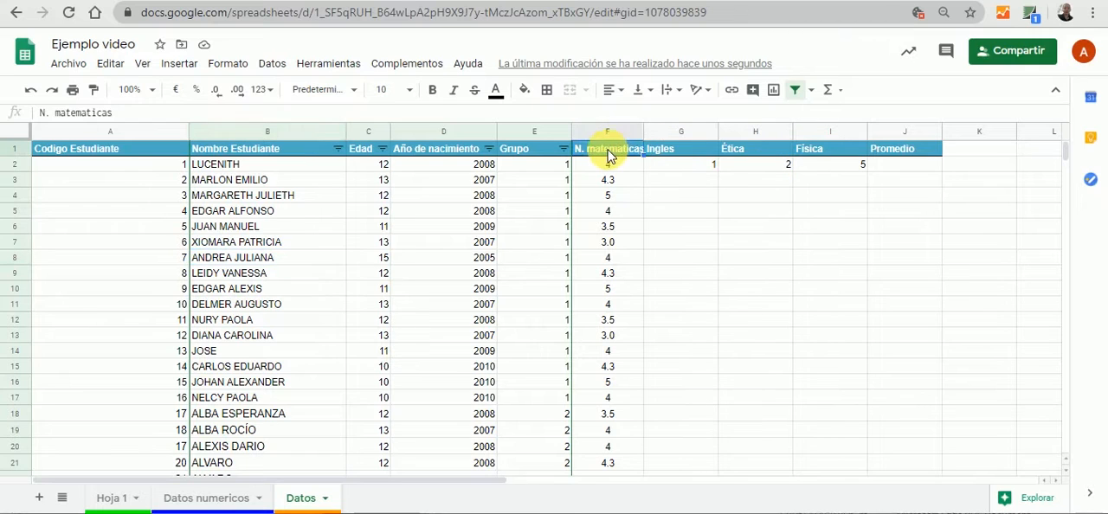
{"action": "left_click", "coordinate": [681, 154]}
{"action": "left_click", "coordinate": [743, 154]}
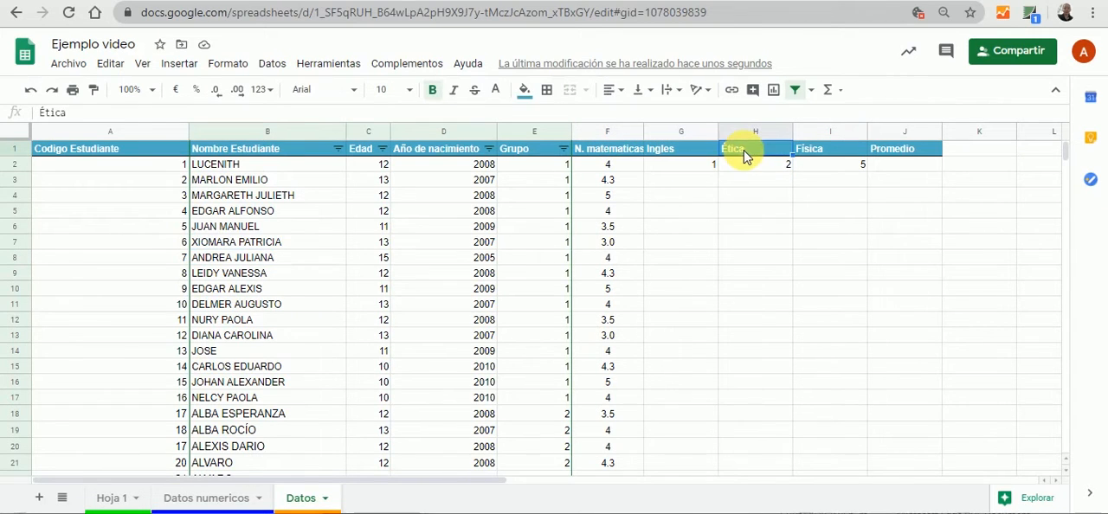
{"action": "left_click", "coordinate": [818, 154]}
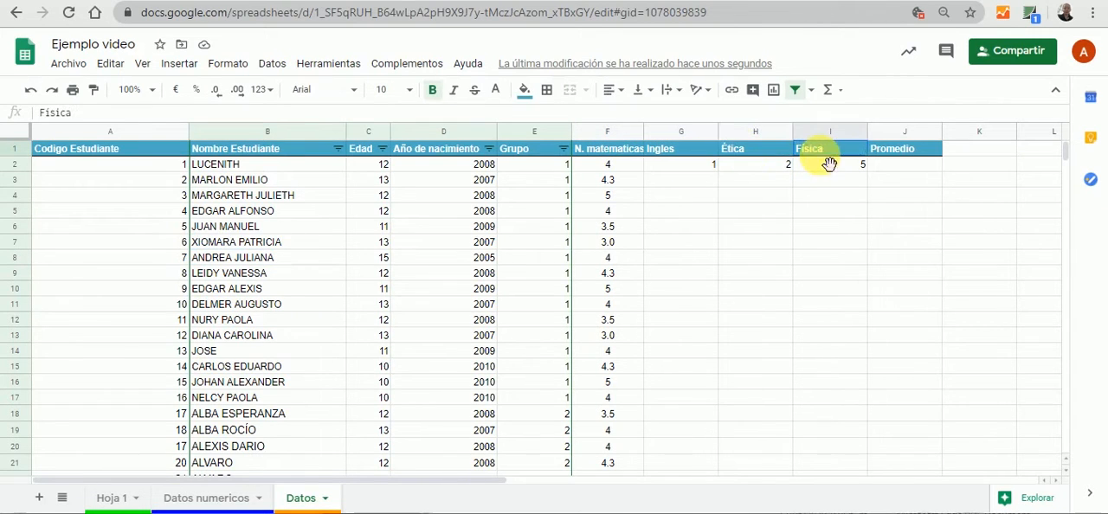
{"action": "left_click", "coordinate": [905, 151]}
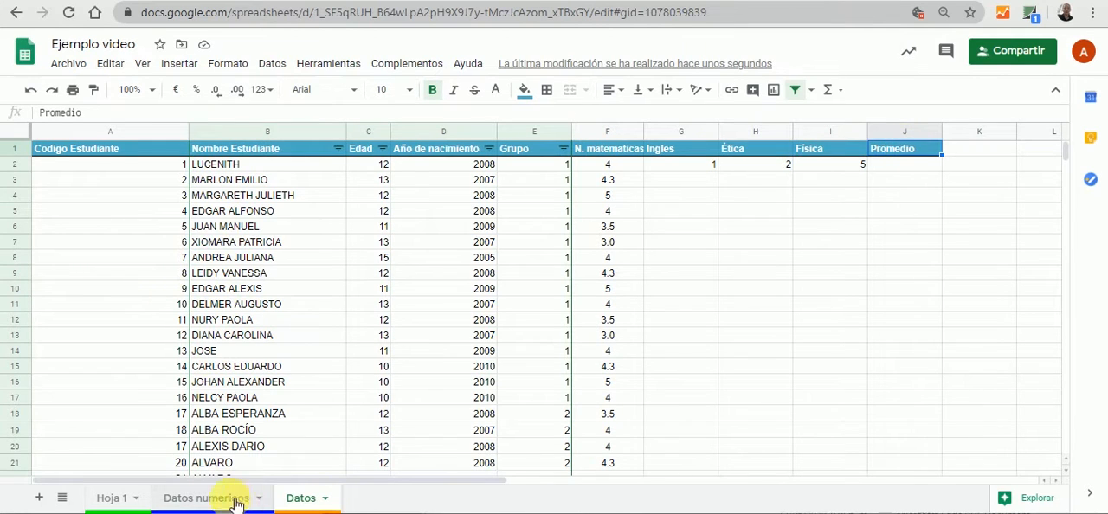
{"action": "left_click", "coordinate": [112, 499]}
{"action": "left_click", "coordinate": [111, 228]}
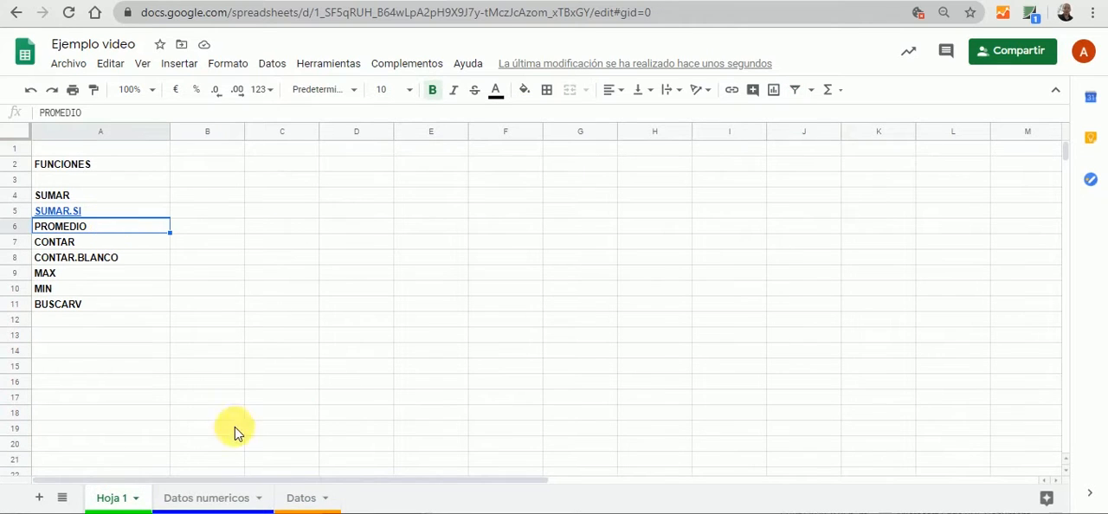
{"action": "left_click", "coordinate": [300, 499]}
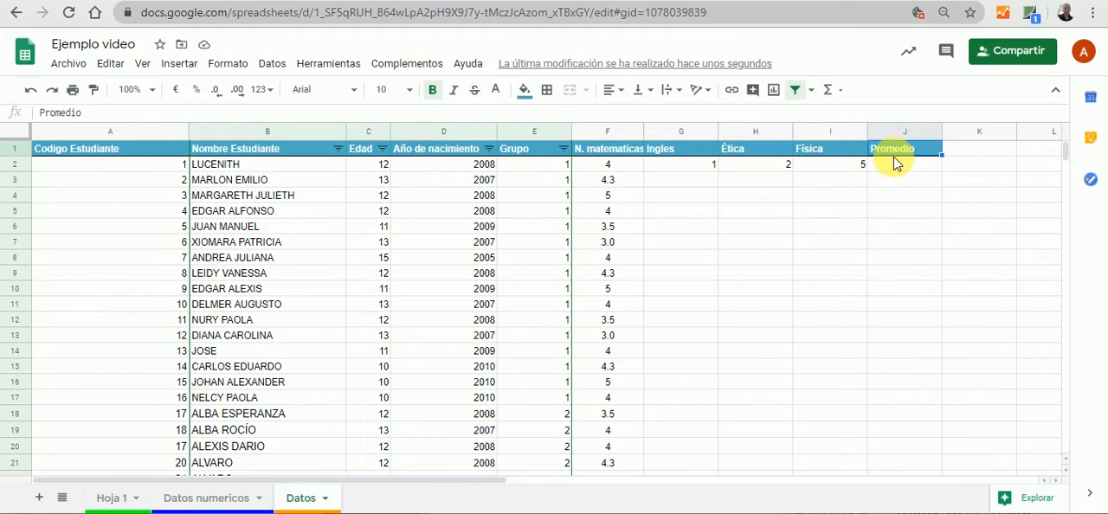
Calculate the first student's average in J2 of the Datos sheet with =PROMEDIO(F2:I2), and check the formula
{"action": "left_click", "coordinate": [896, 166]}
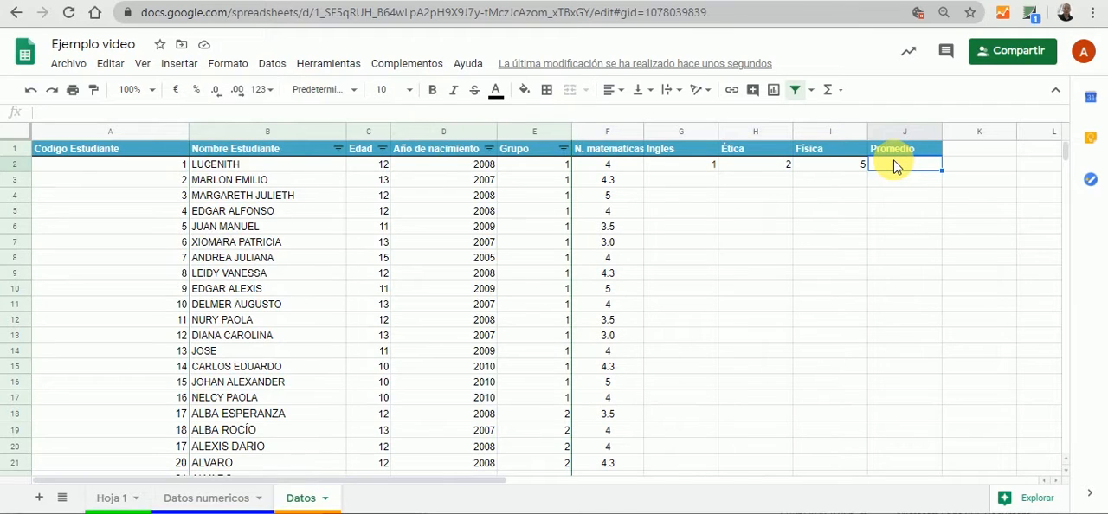
{"action": "type", "text": "="}
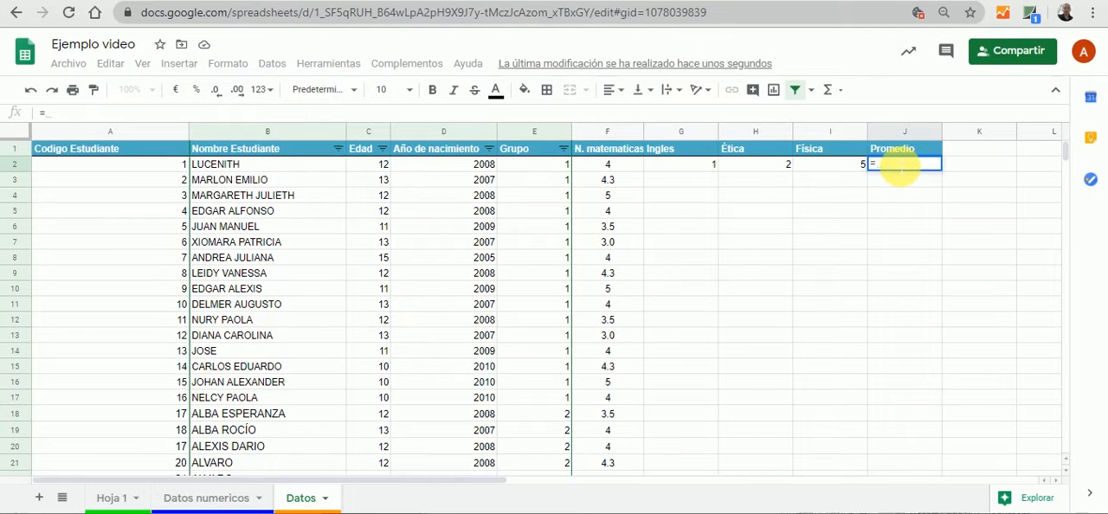
{"action": "type", "text": "pro"}
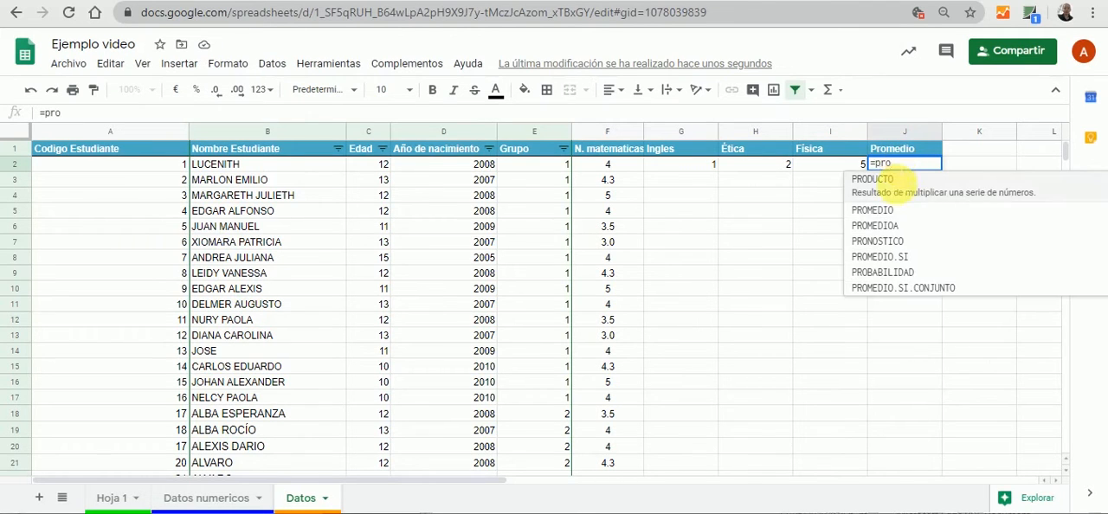
{"action": "left_click", "coordinate": [874, 195]}
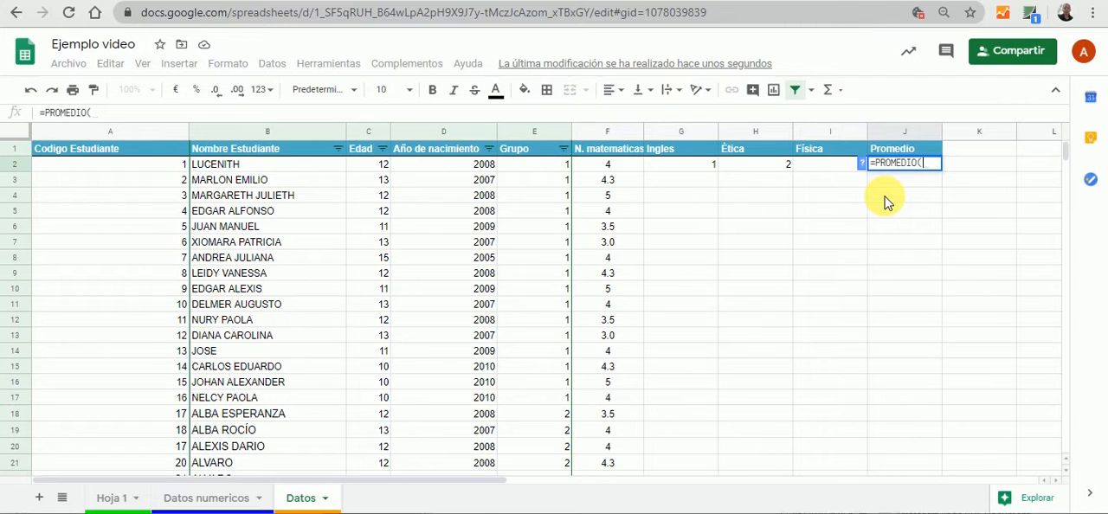
{"action": "left_click", "coordinate": [613, 167]}
{"action": "left_click_drag", "start_coordinate": [612, 167], "coordinate": [823, 167]}
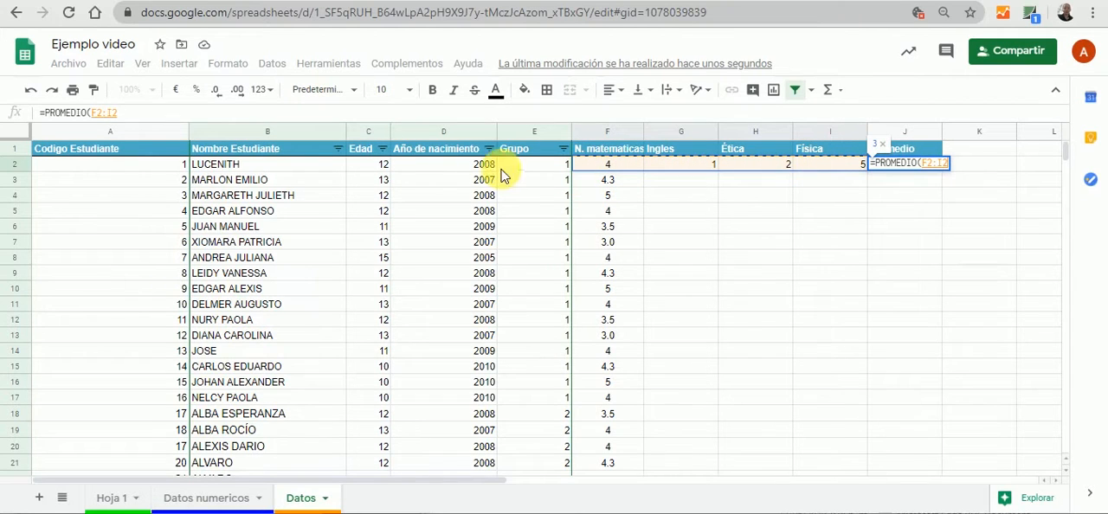
{"action": "left_click", "coordinate": [130, 113]}
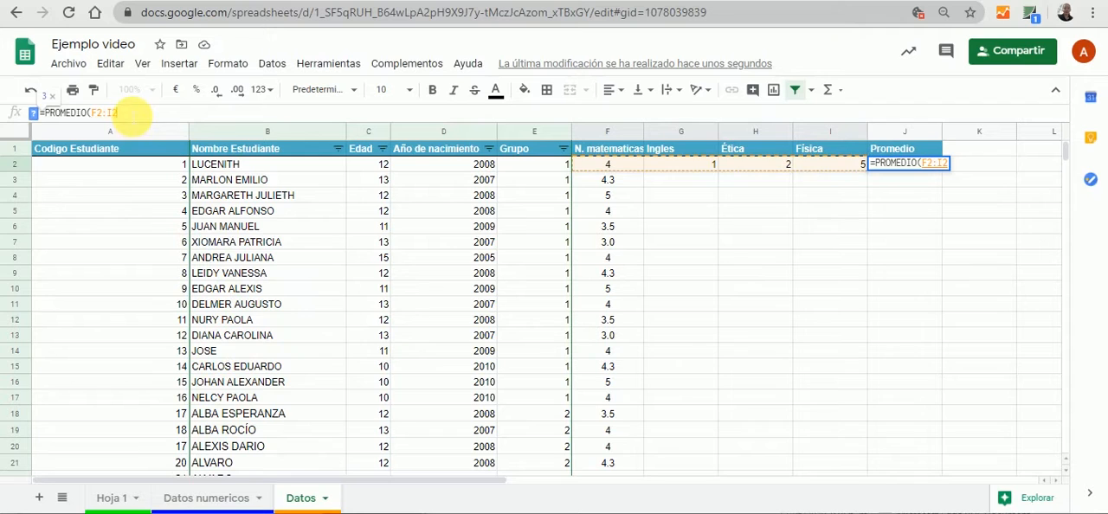
{"action": "type", "text": ")"}
{"action": "key", "text": "Tab"}
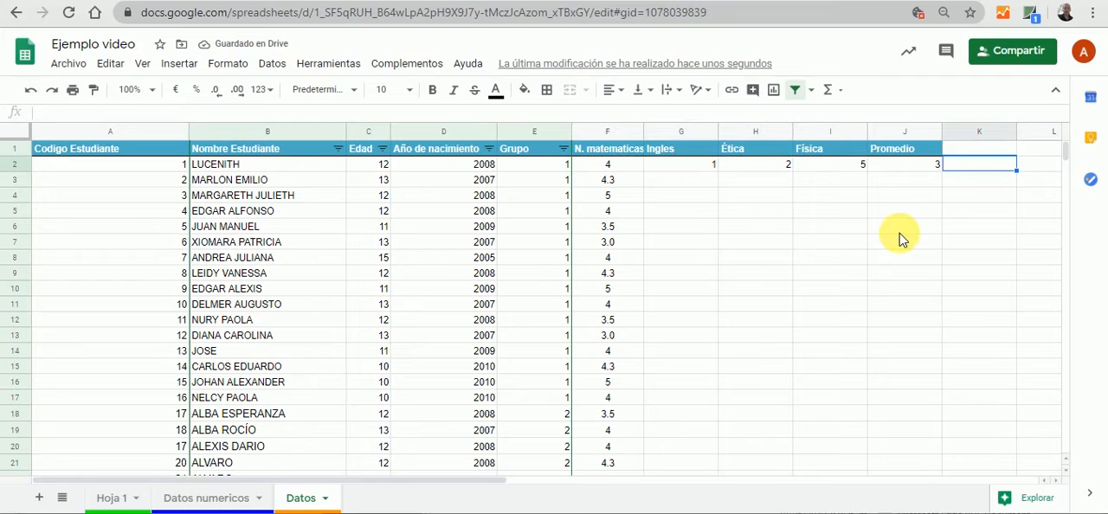
{"action": "left_click", "coordinate": [923, 168]}
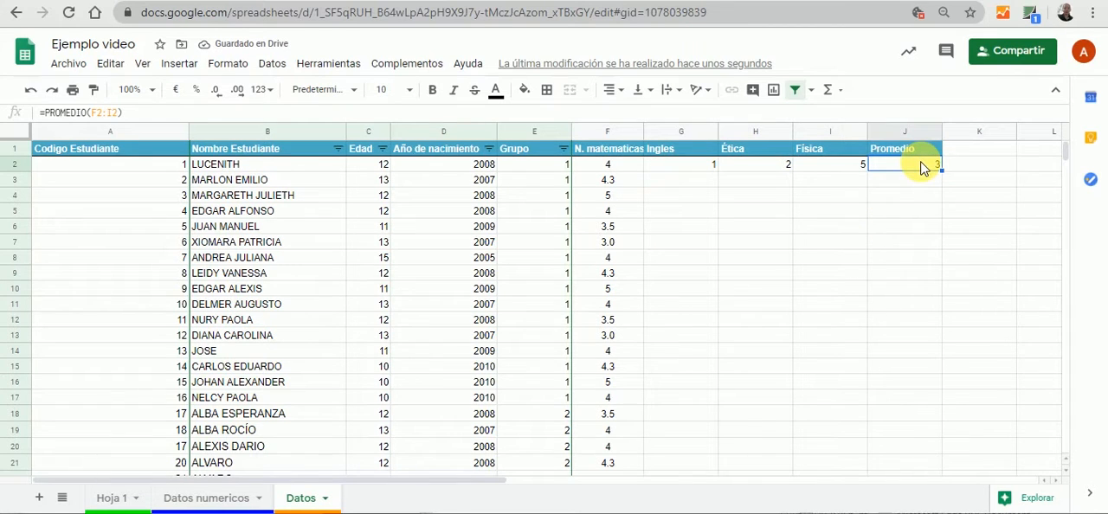
{"action": "left_click", "coordinate": [909, 246]}
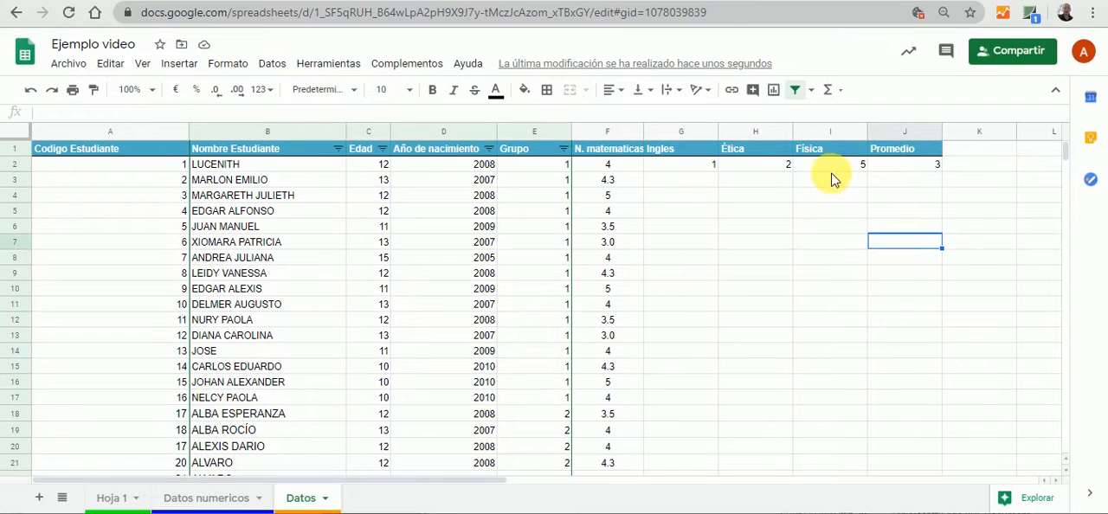
{"action": "left_click", "coordinate": [919, 170]}
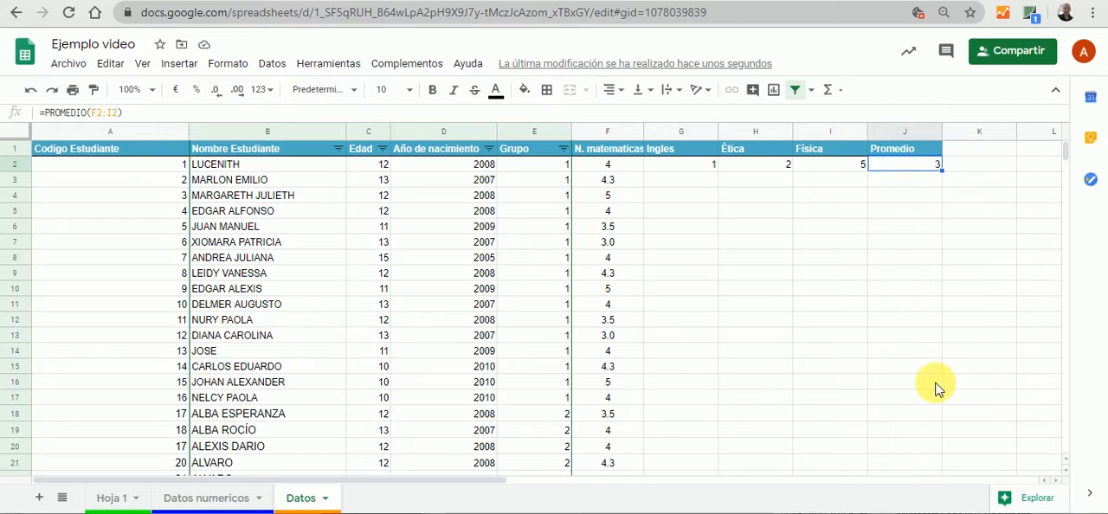
{"action": "left_click", "coordinate": [907, 198]}
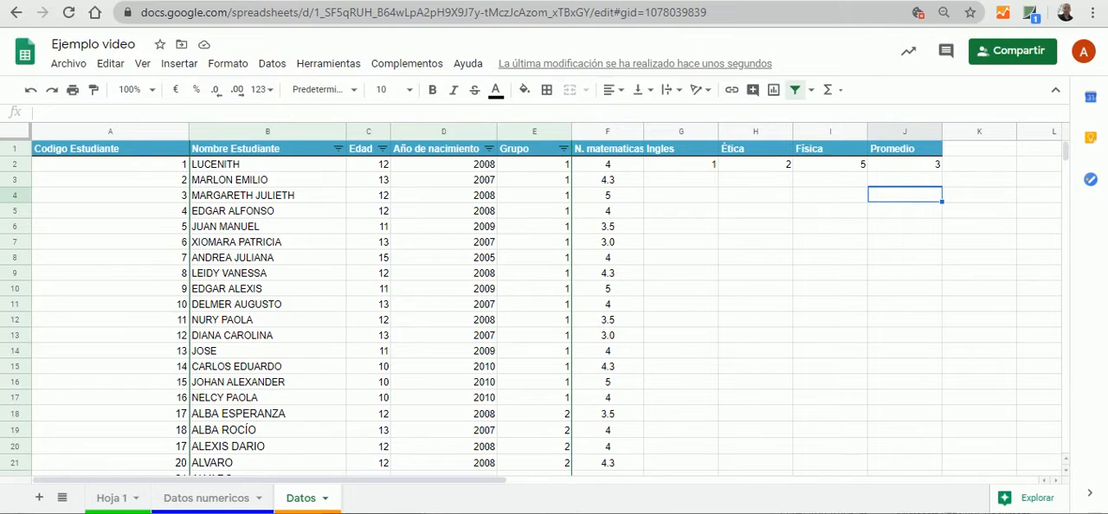
Look at the BUSCARV entry in the function list on Hoja 1 and return to the Datos sheet
{"action": "left_click", "coordinate": [114, 497]}
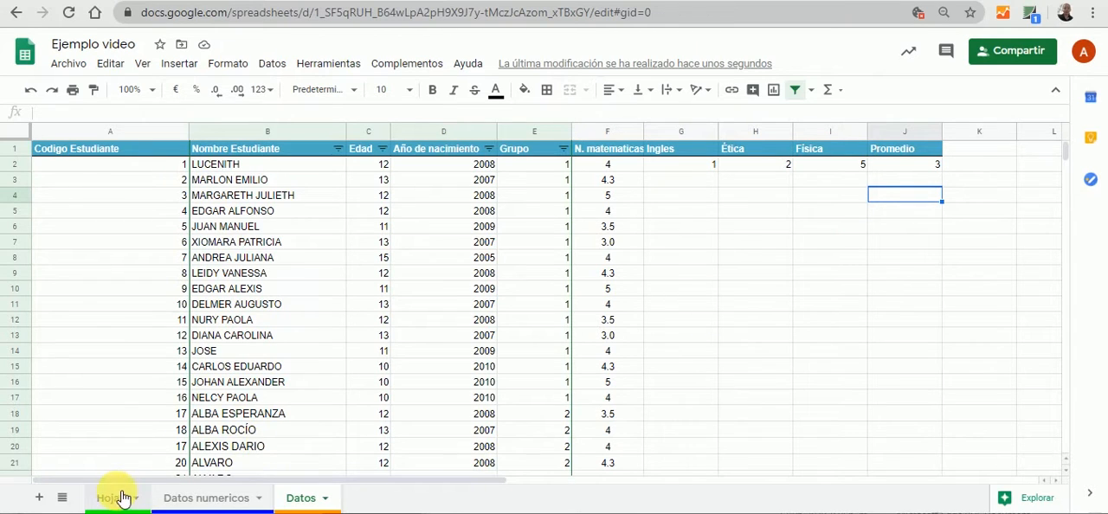
{"action": "left_click", "coordinate": [98, 306]}
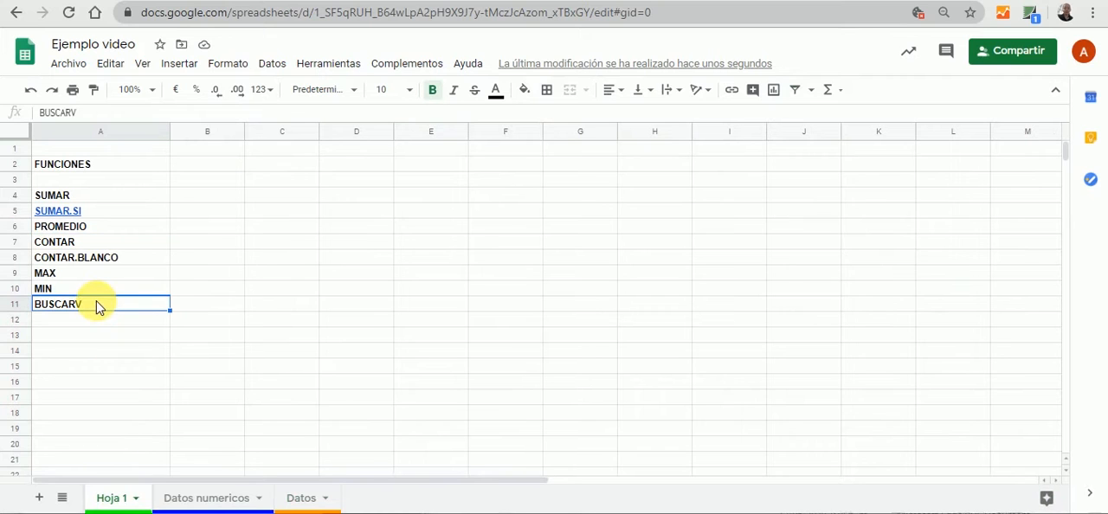
{"action": "left_click", "coordinate": [299, 500]}
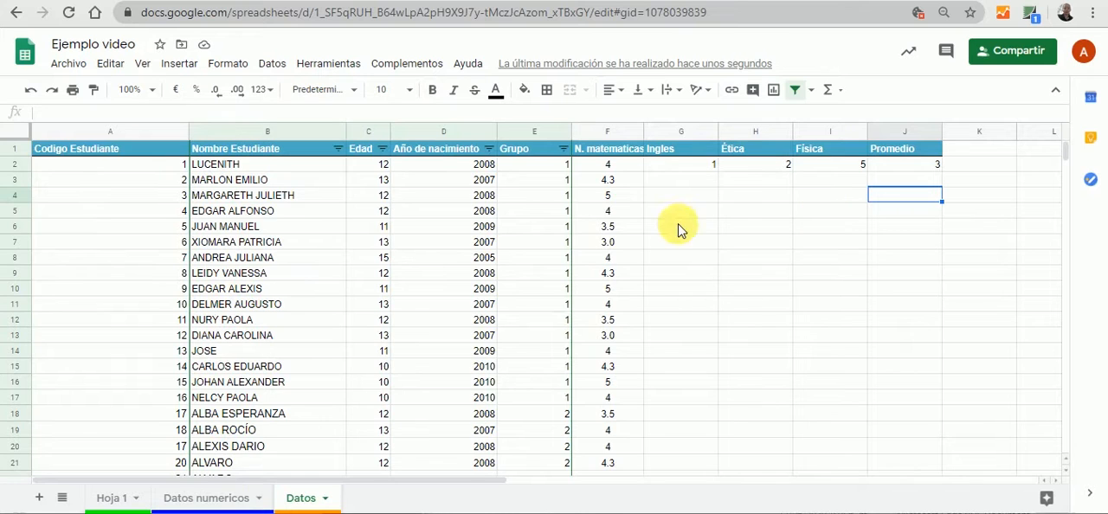
Widen the N. matematicas column slightly and go over the subject headers from N. matematicas to Física
{"action": "left_click", "coordinate": [678, 254]}
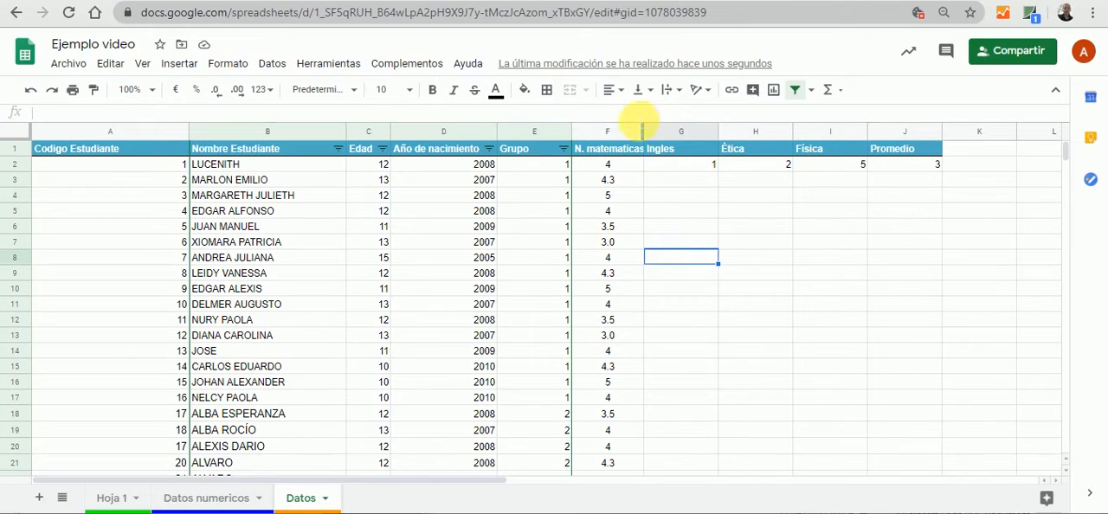
{"action": "left_click_drag", "start_coordinate": [644, 131], "coordinate": [648, 131]}
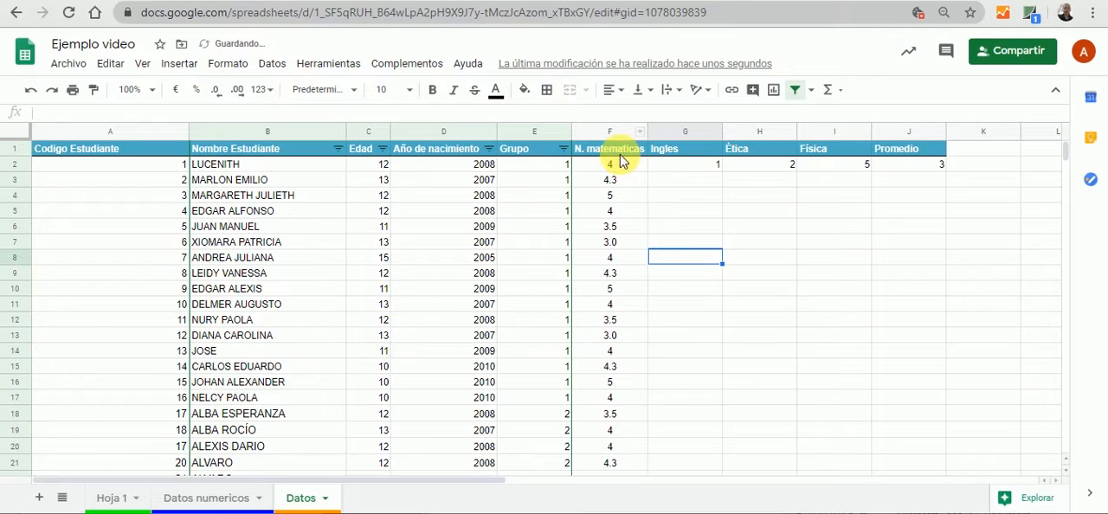
{"action": "left_click", "coordinate": [625, 152]}
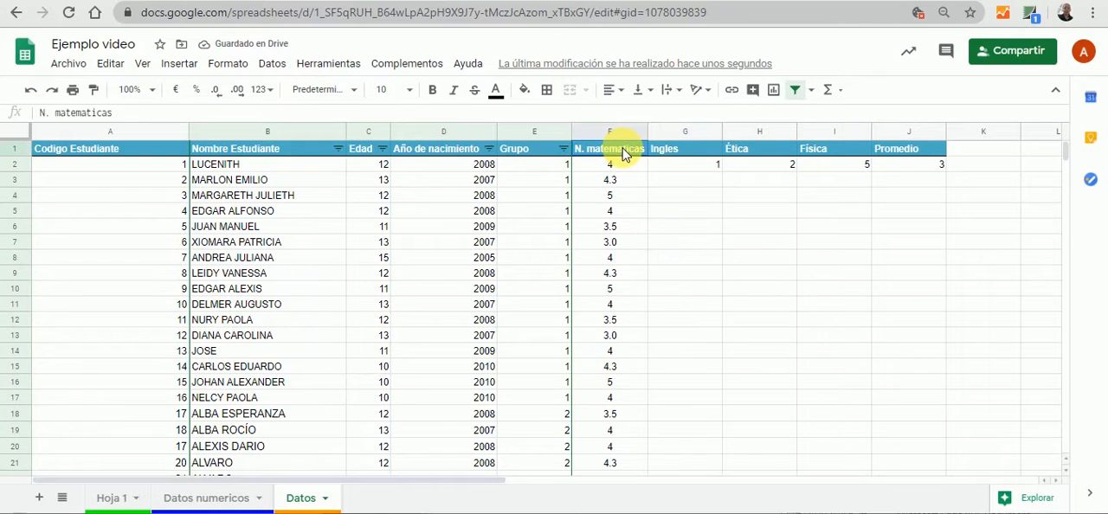
{"action": "left_click", "coordinate": [671, 153]}
{"action": "left_click", "coordinate": [740, 153]}
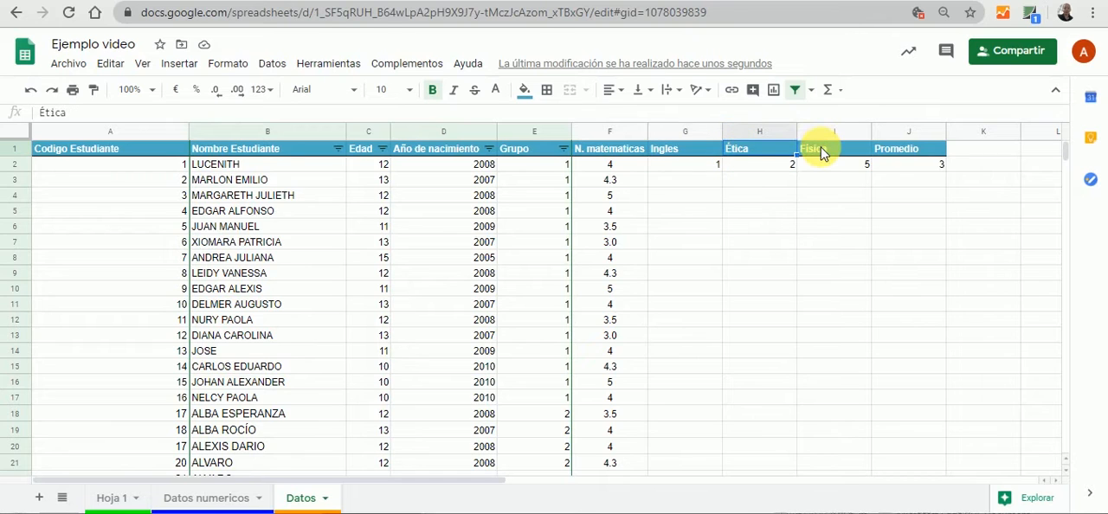
{"action": "left_click", "coordinate": [814, 153]}
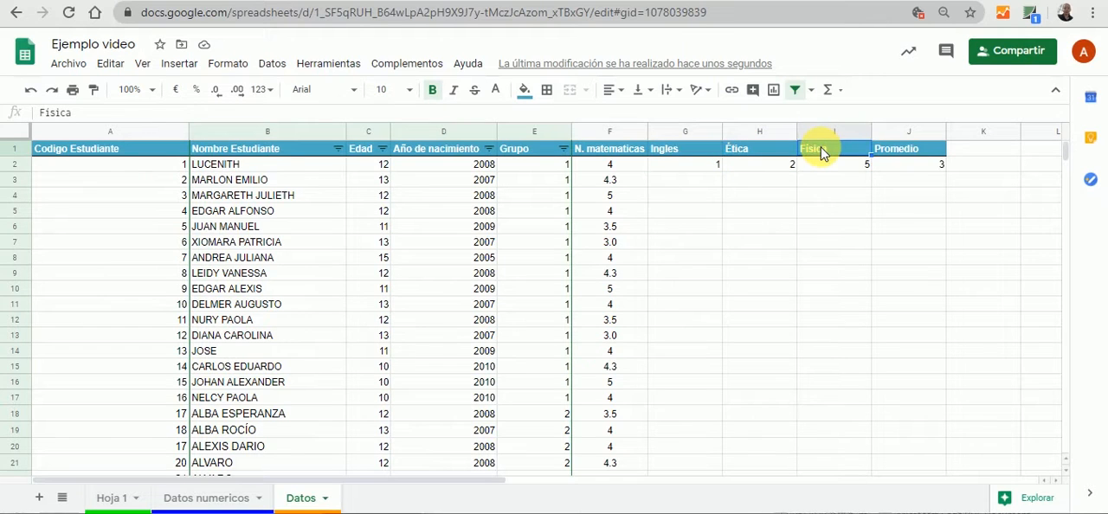
Unhide the Matematica, Etica, Fisica and Ingles sheets, and return to the Datos sheet
{"action": "left_click", "coordinate": [62, 497]}
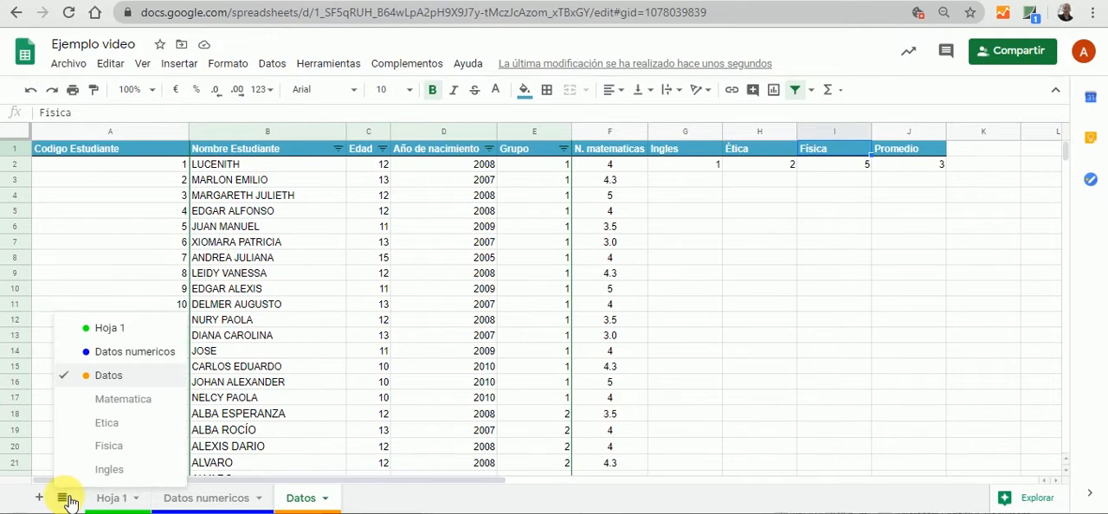
{"action": "left_click", "coordinate": [126, 404]}
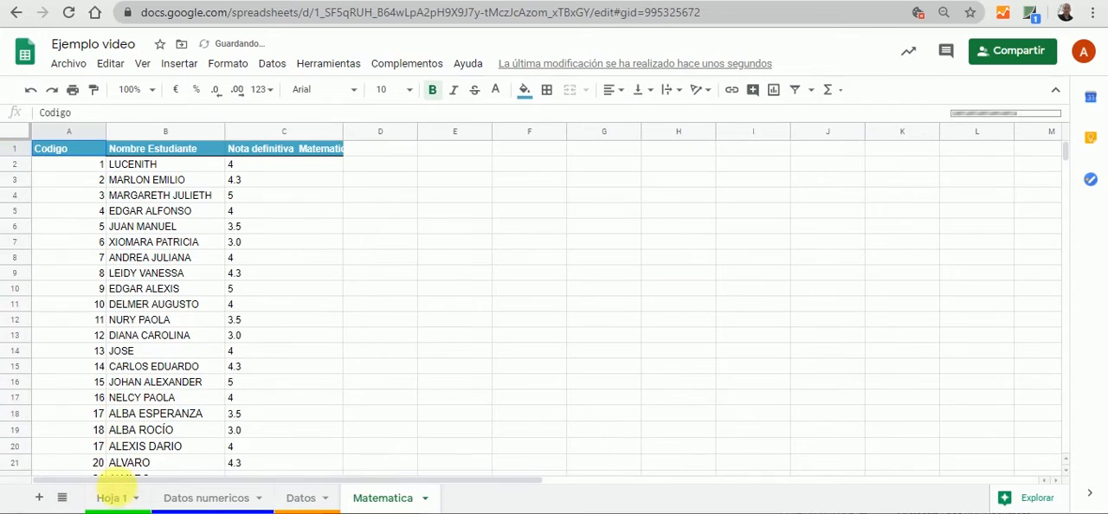
{"action": "left_click", "coordinate": [61, 498]}
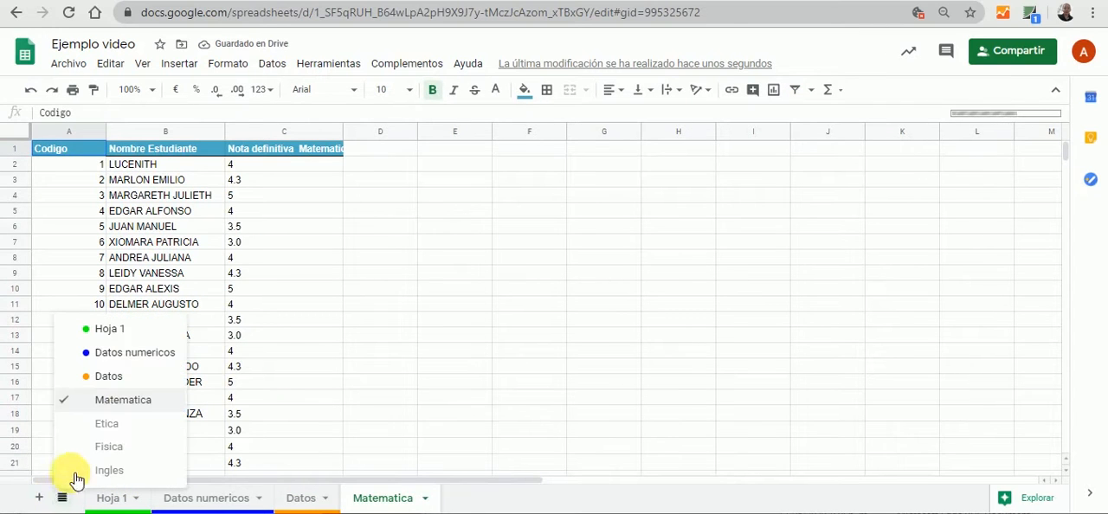
{"action": "left_click", "coordinate": [115, 426]}
{"action": "left_click", "coordinate": [63, 499]}
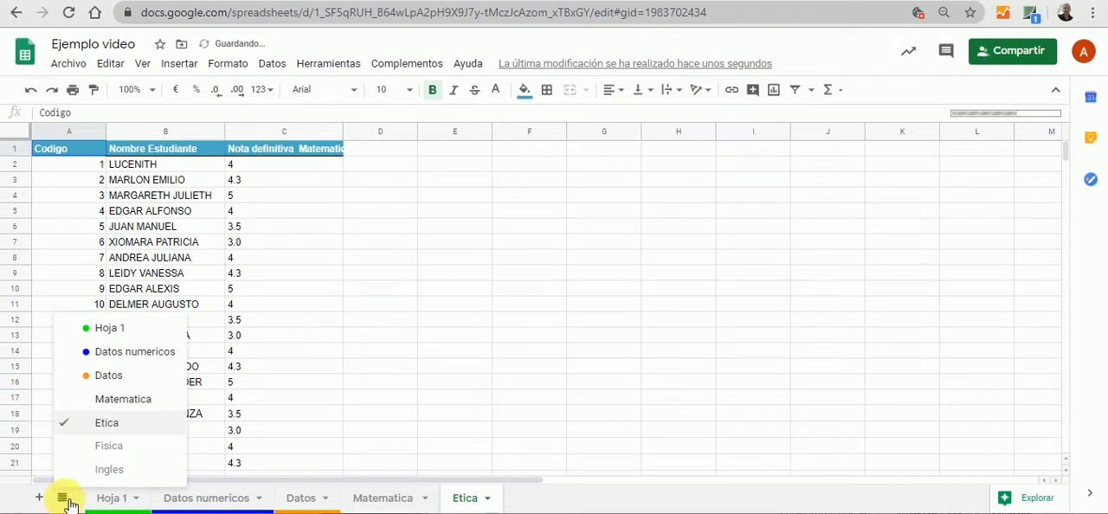
{"action": "left_click", "coordinate": [97, 448]}
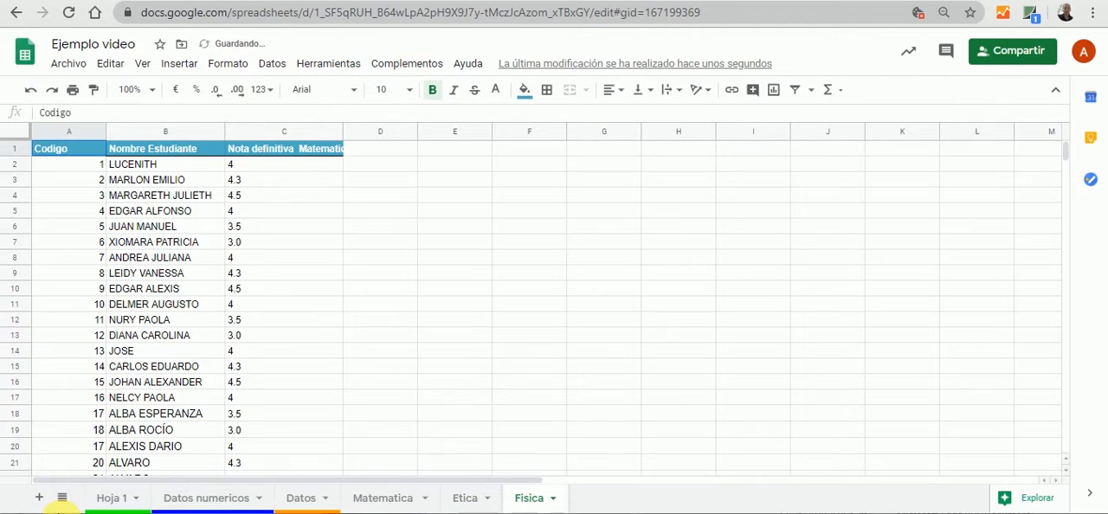
{"action": "left_click", "coordinate": [66, 502]}
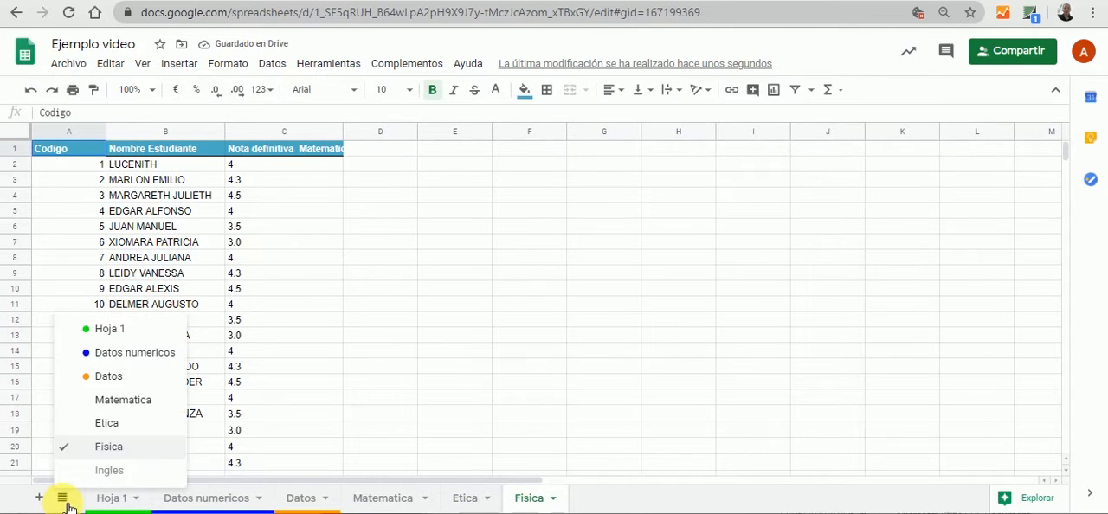
{"action": "left_click", "coordinate": [100, 473]}
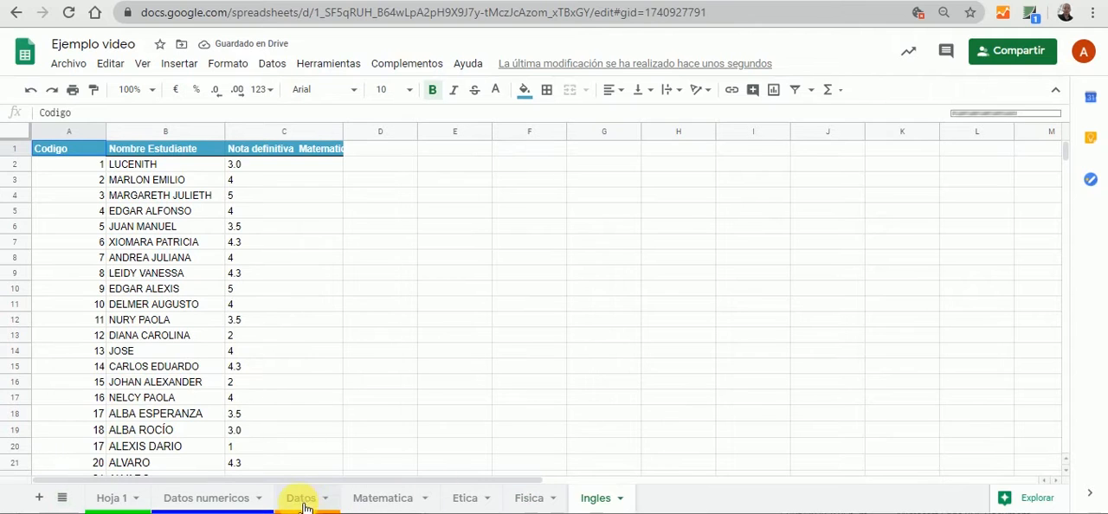
{"action": "left_click", "coordinate": [300, 500]}
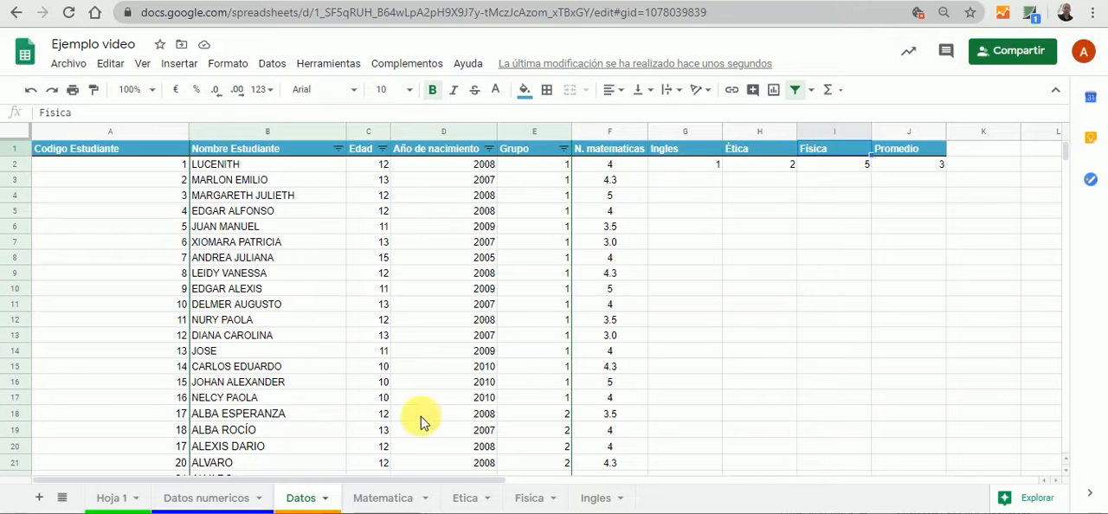
Check the BUSCARV formula in F2 and begin a BUSCARV formula in G3 with A3 as the lookup value
{"action": "left_click", "coordinate": [653, 259]}
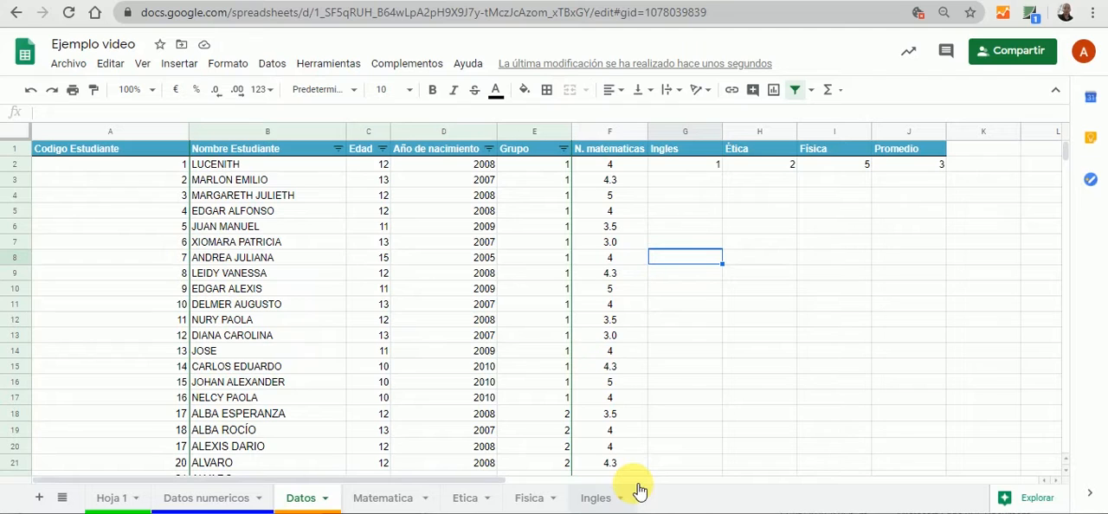
{"action": "left_click", "coordinate": [629, 172]}
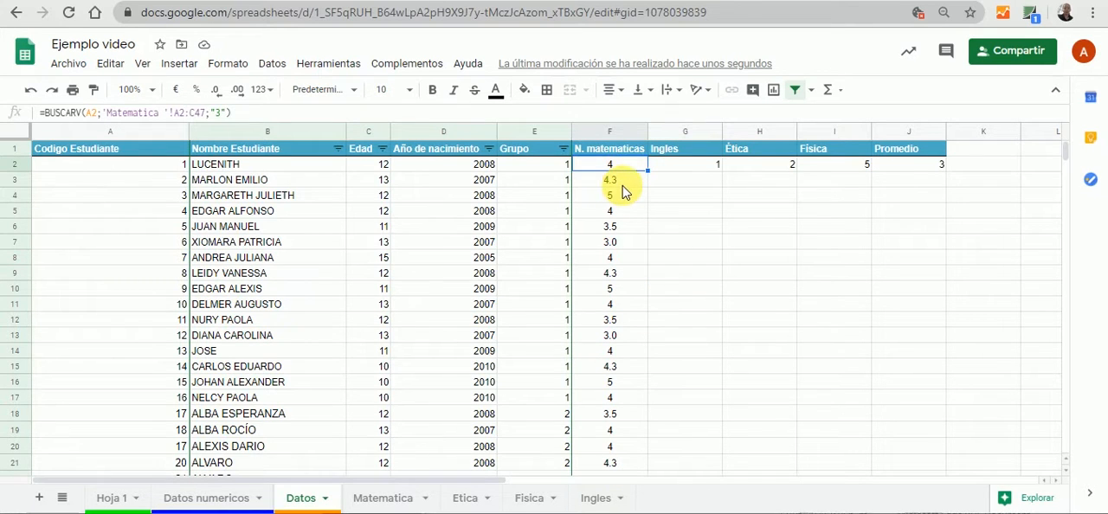
{"action": "left_click", "coordinate": [678, 184]}
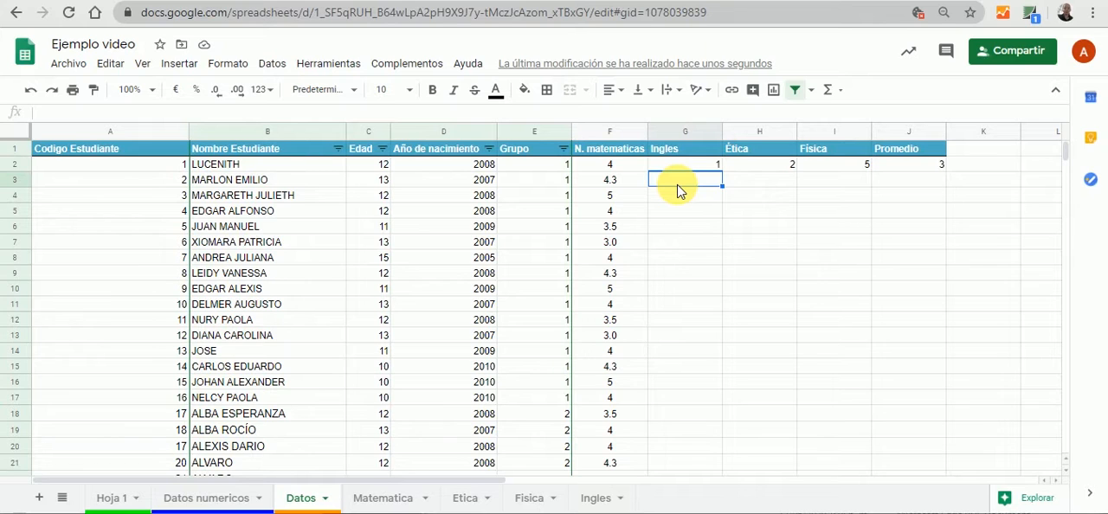
{"action": "type", "text": "="}
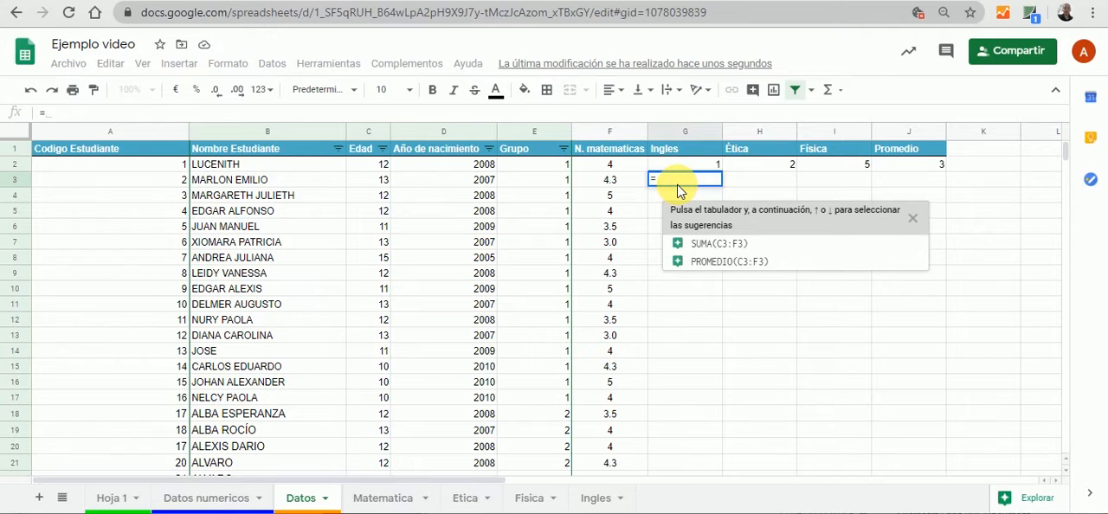
{"action": "type", "text": "bu"}
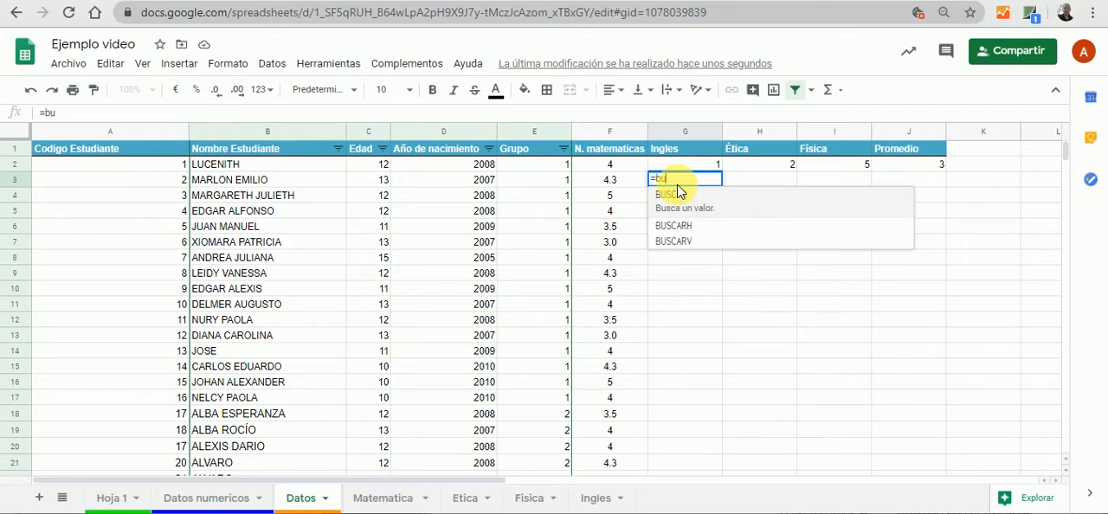
{"action": "left_click", "coordinate": [686, 241]}
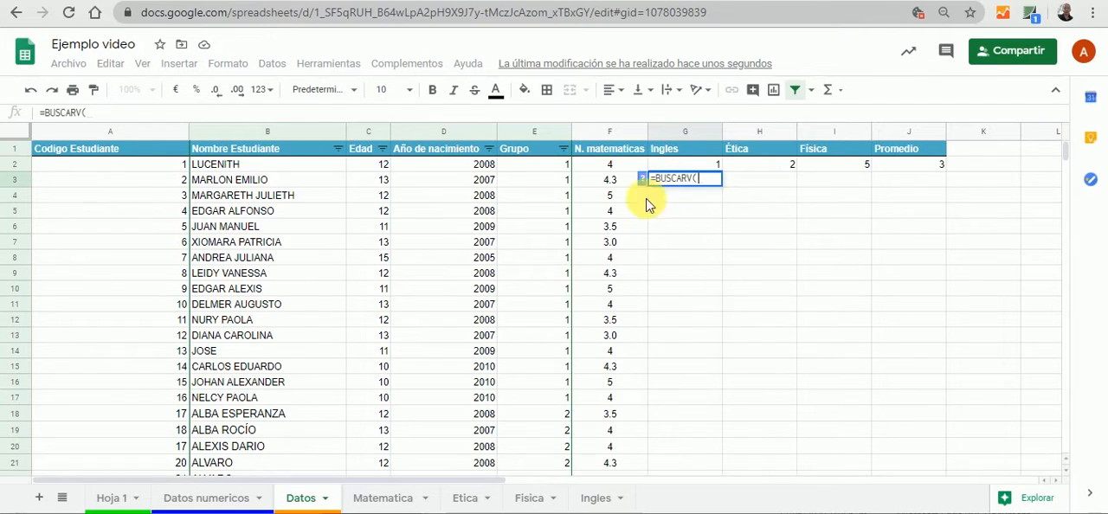
{"action": "left_click", "coordinate": [183, 187]}
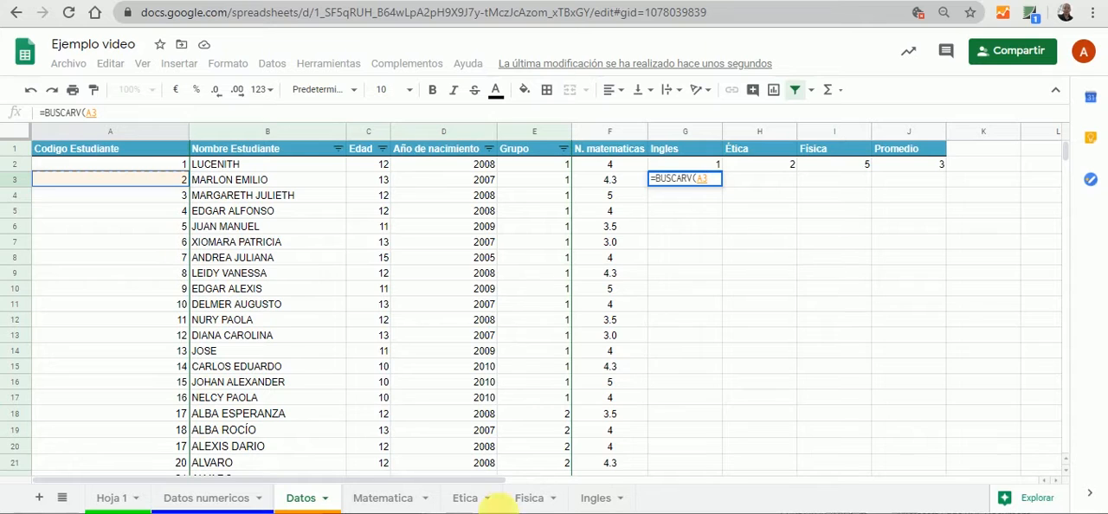
Complete the BUSCARV formula in G3 with the range A2:C47 of the Ingles sheet and the column index "3"
{"action": "left_click", "coordinate": [596, 499]}
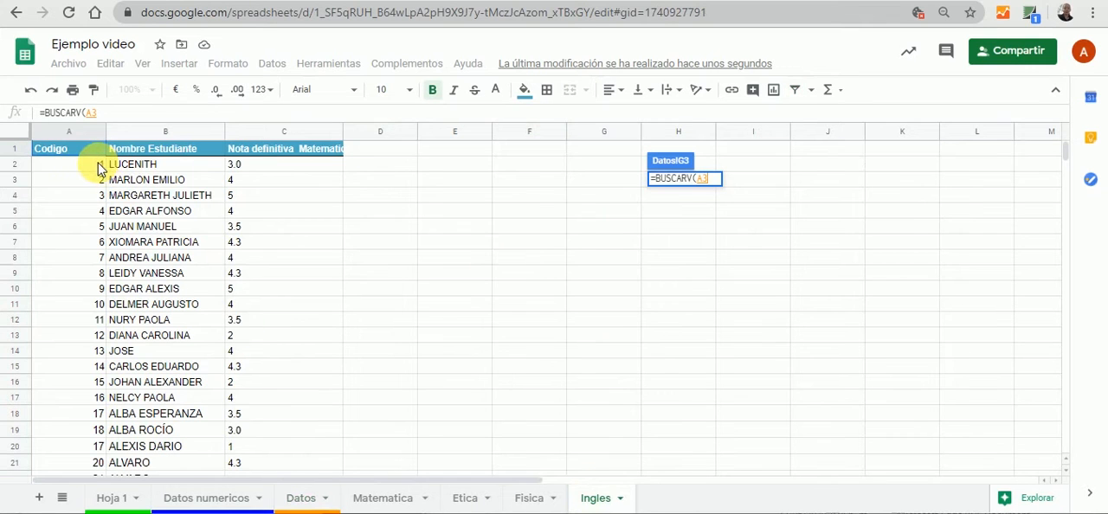
{"action": "left_click_drag", "start_coordinate": [100, 169], "coordinate": [289, 401]}
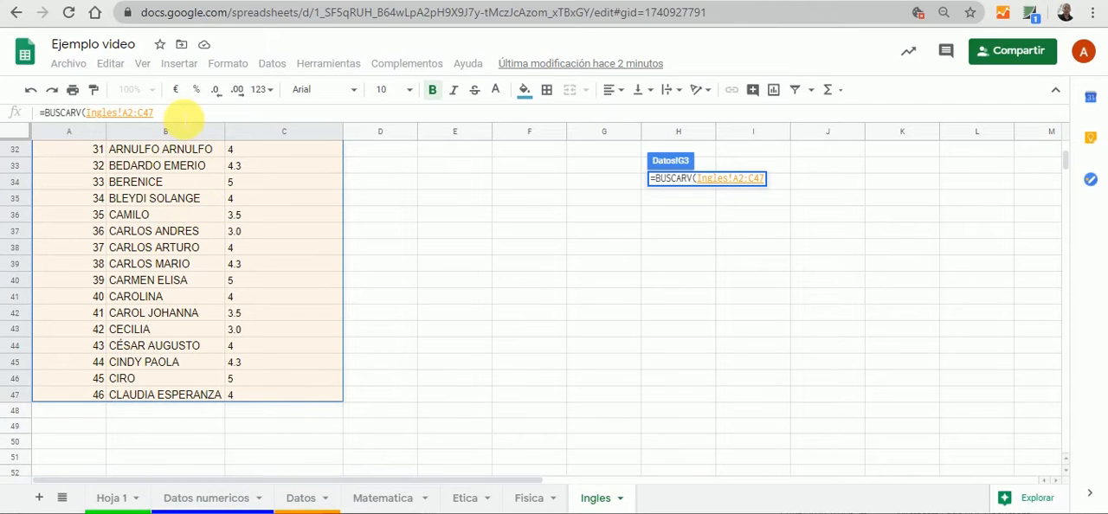
{"action": "left_click", "coordinate": [185, 113]}
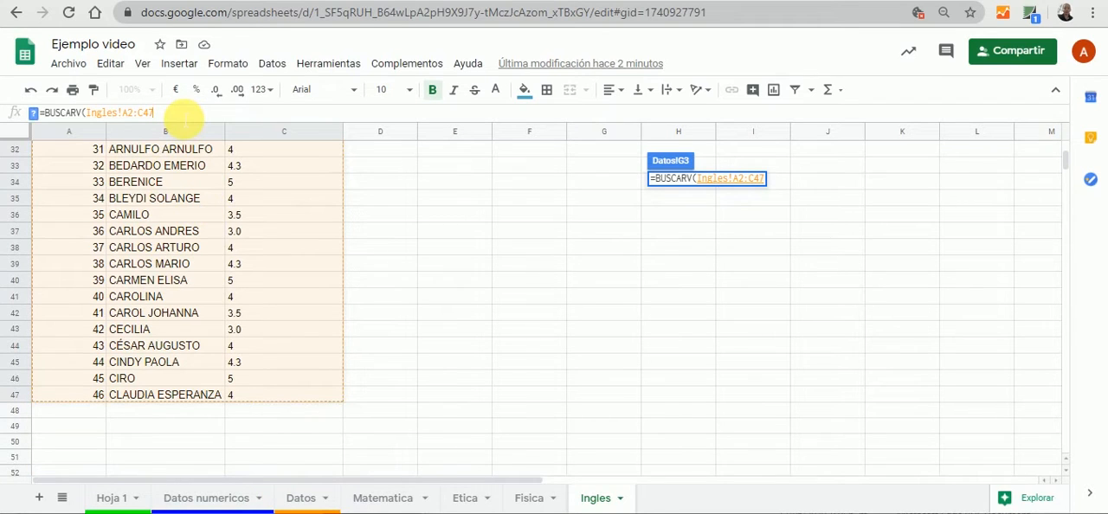
{"action": "type", "text": ";"}
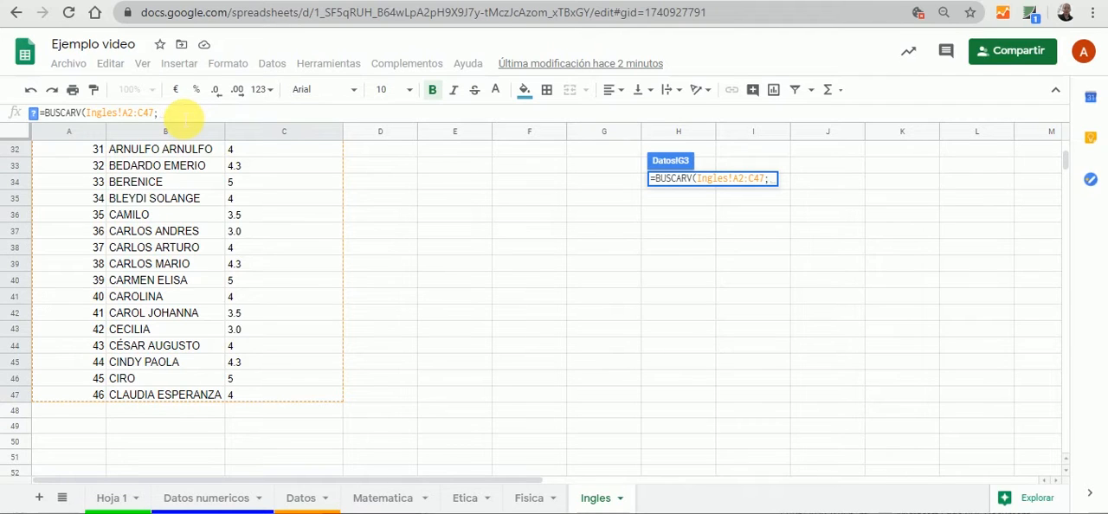
{"action": "type", "text": "!!"}
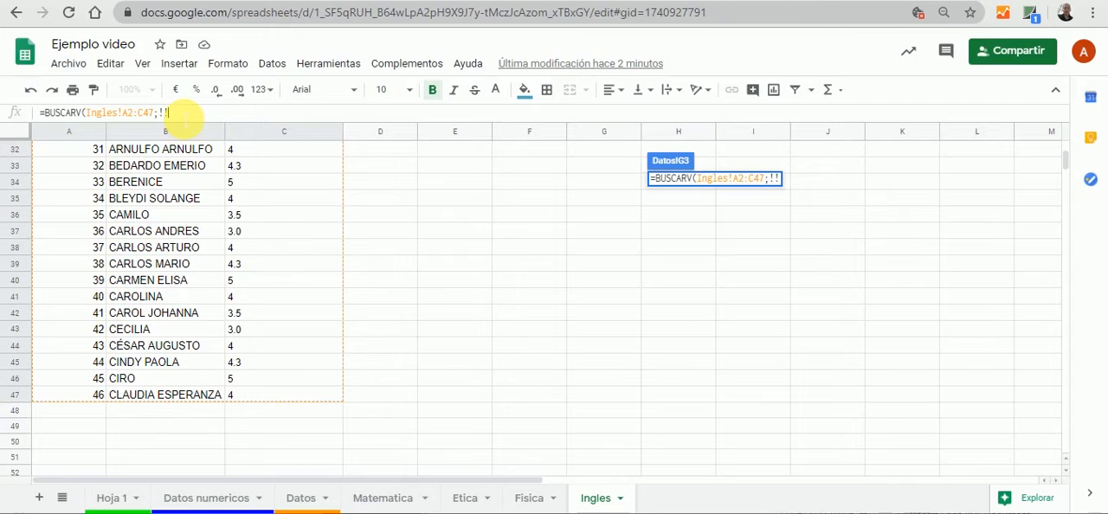
{"action": "key", "text": "BackSpace"}
{"action": "key", "text": "BackSpace"}
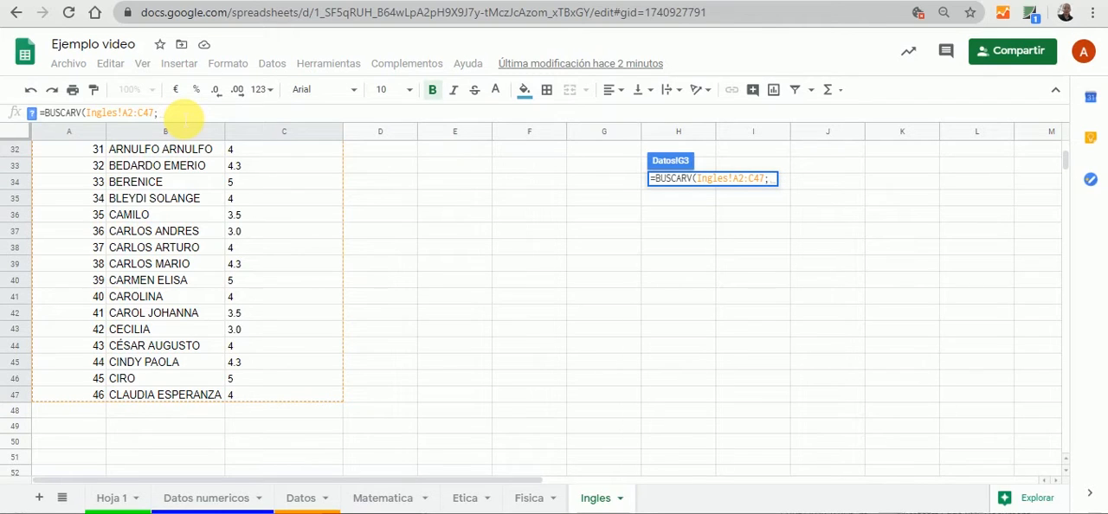
{"action": "type", "text": "\""}
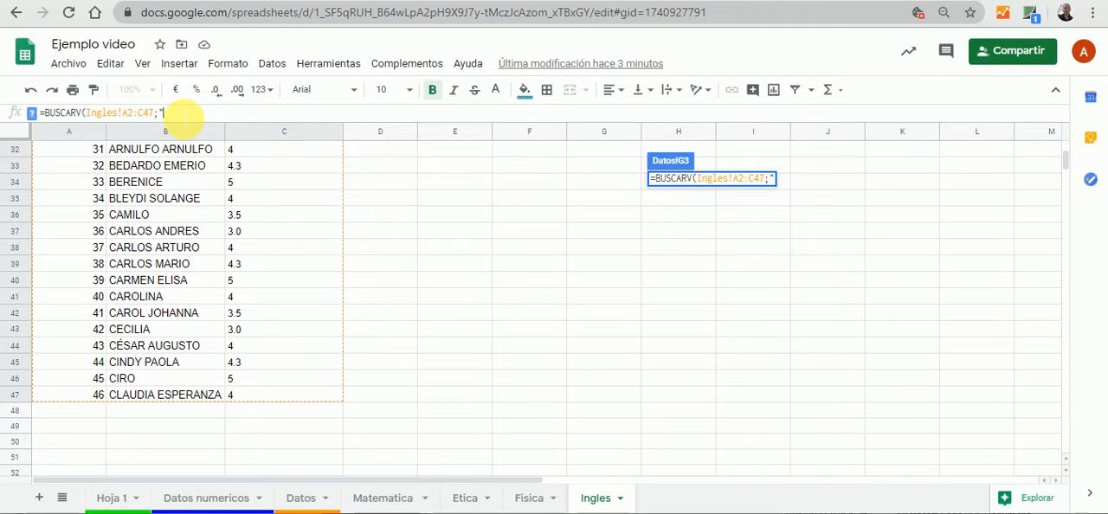
{"action": "type", "text": "3\""}
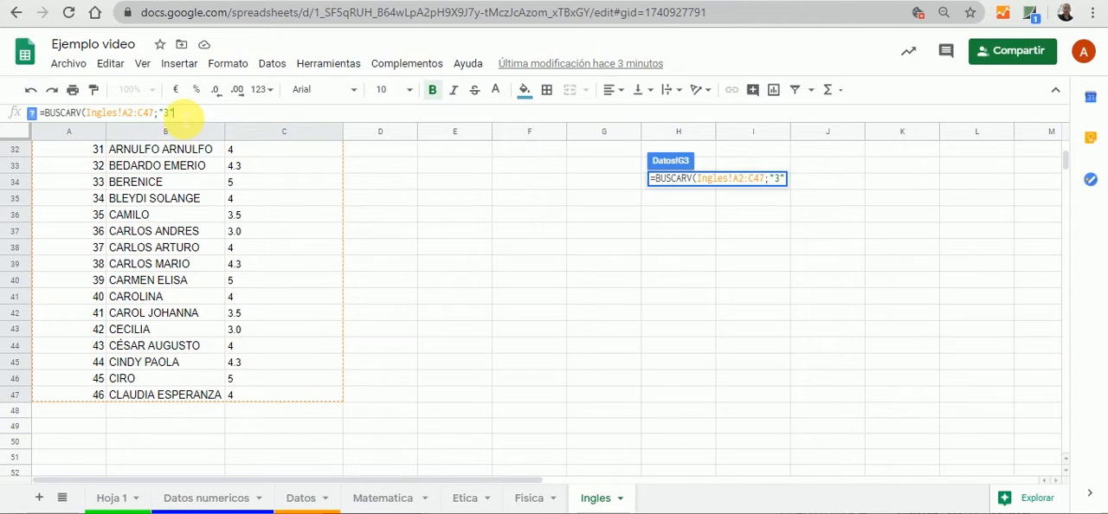
{"action": "type", "text": ")"}
{"action": "key", "text": "Return"}
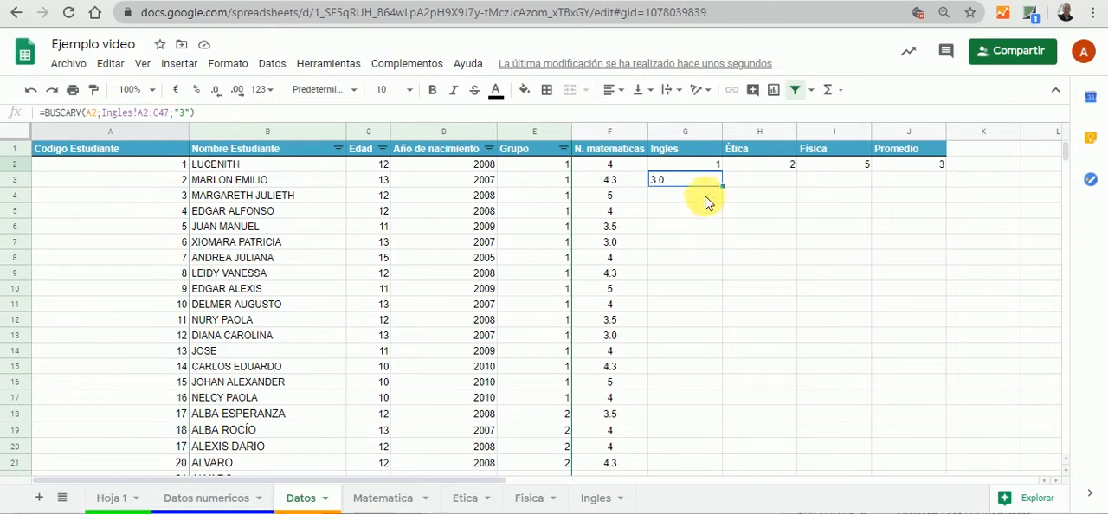
Fill the formula =BUSCARV(A2;Ingles!A2:C47;"3") from G2 down the Ingles column to G47
{"action": "left_click", "coordinate": [710, 240]}
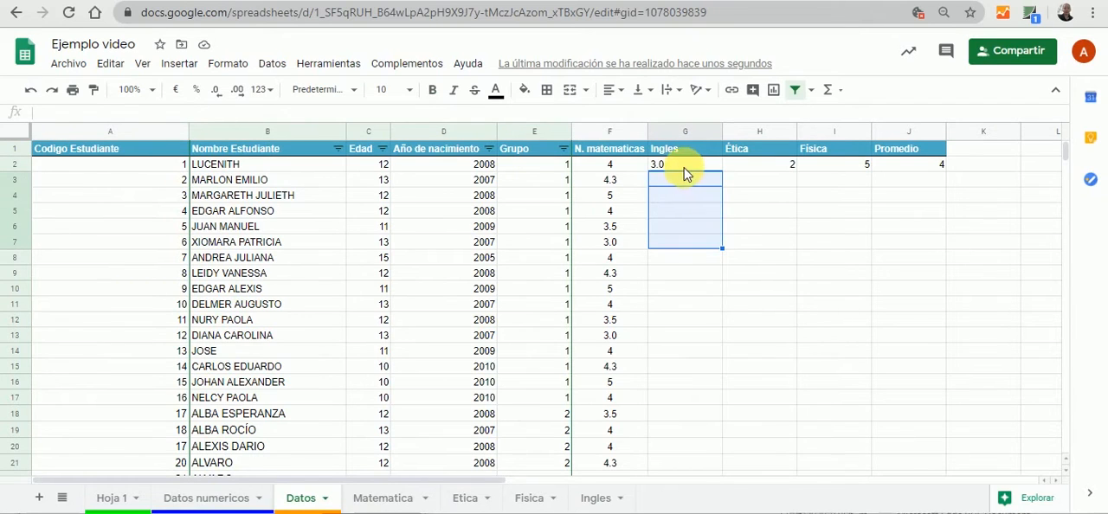
{"action": "left_click", "coordinate": [684, 167]}
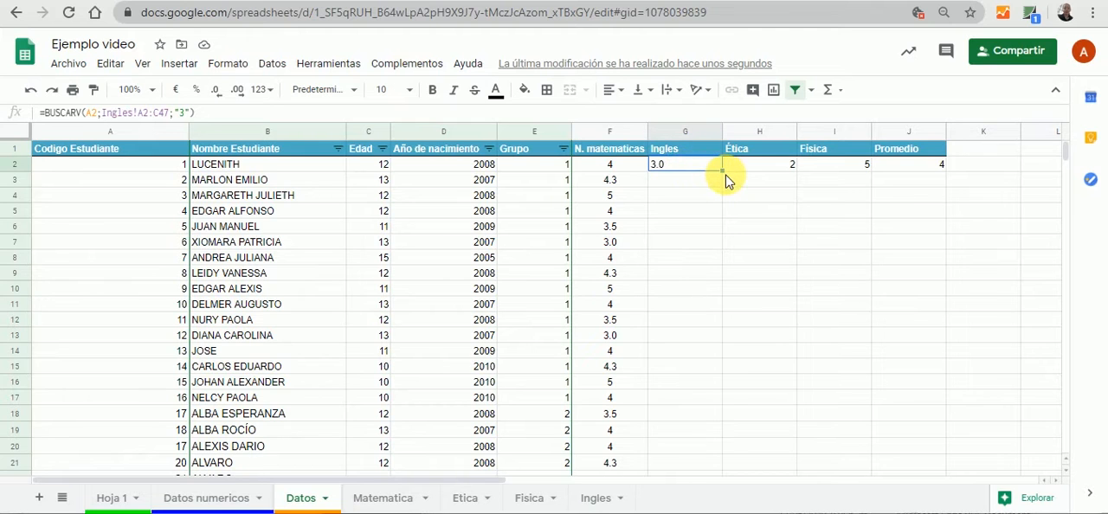
{"action": "left_click_drag", "start_coordinate": [722, 170], "coordinate": [690, 304]}
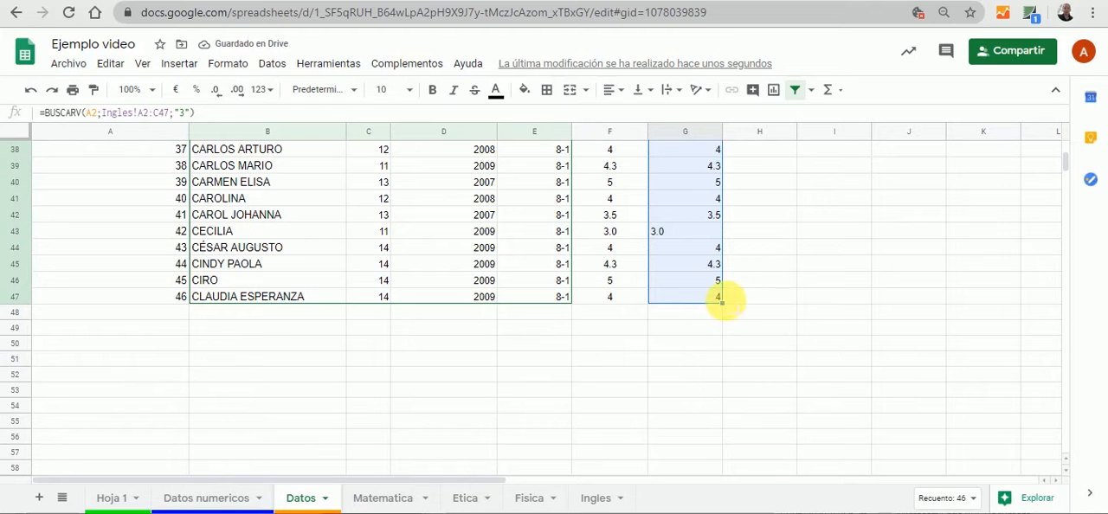
Compare the English grade of the student with code 45 in the Datos sheet with the same student's row in the Ingles sheet
{"action": "left_click", "coordinate": [706, 287]}
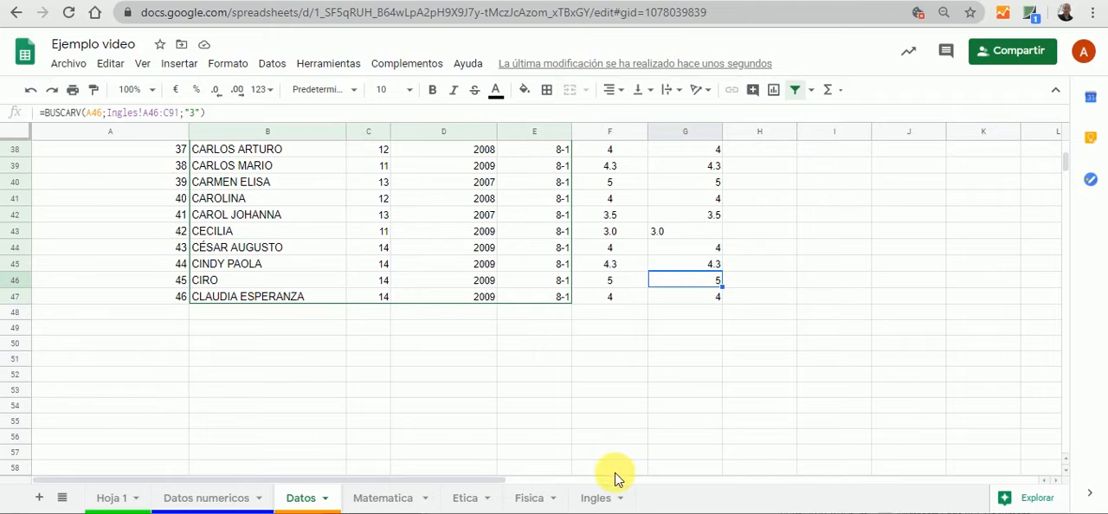
{"action": "left_click", "coordinate": [167, 282]}
{"action": "left_click", "coordinate": [247, 286]}
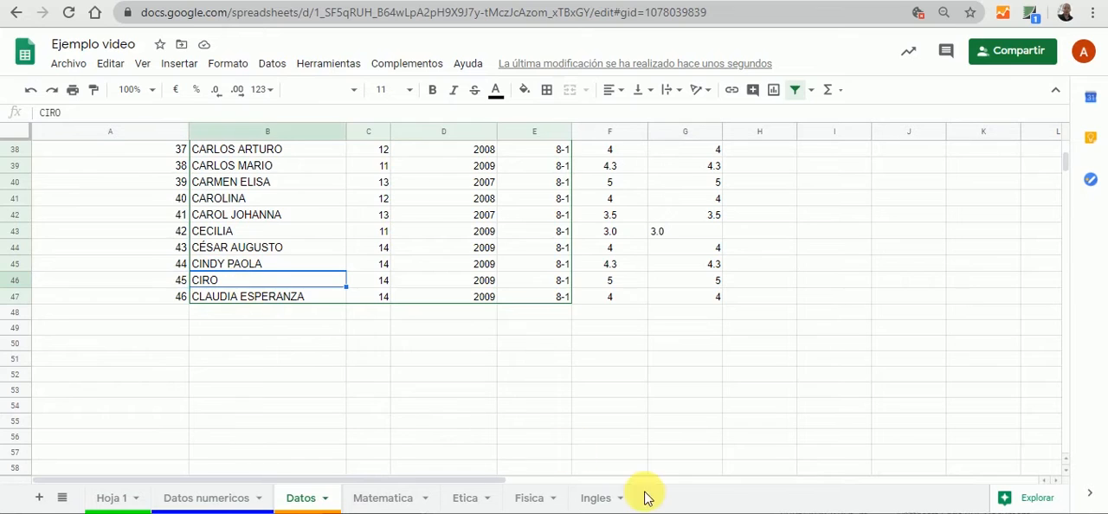
{"action": "left_click", "coordinate": [610, 498]}
{"action": "left_click", "coordinate": [101, 185]}
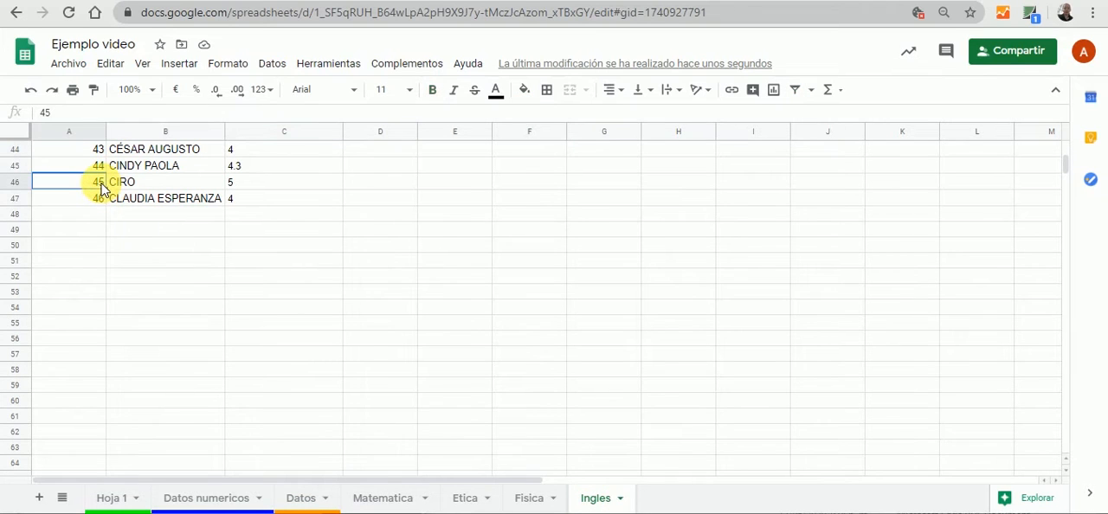
{"action": "left_click_drag", "start_coordinate": [100, 185], "coordinate": [234, 185]}
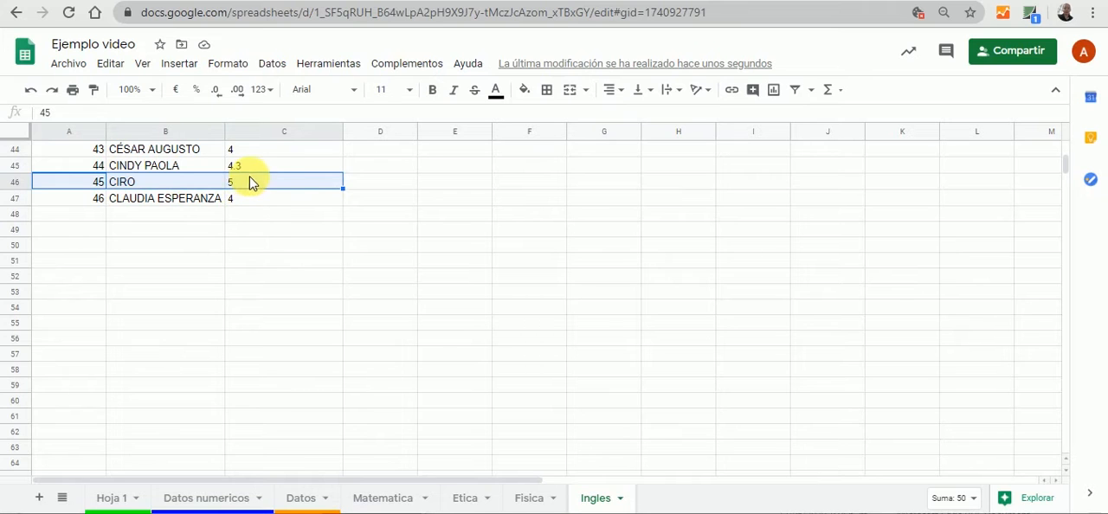
{"action": "left_click", "coordinate": [302, 500]}
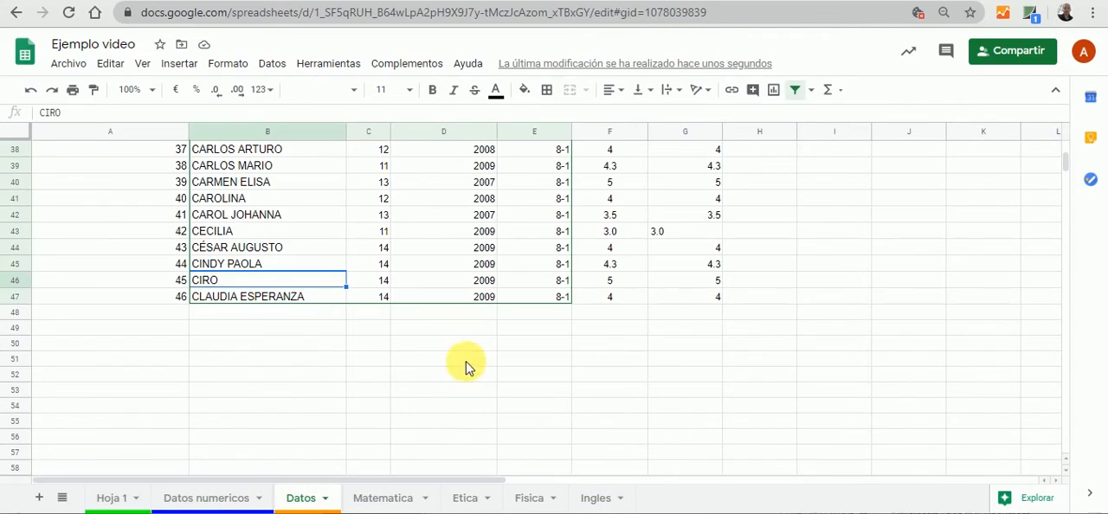
{"action": "left_click", "coordinate": [708, 284]}
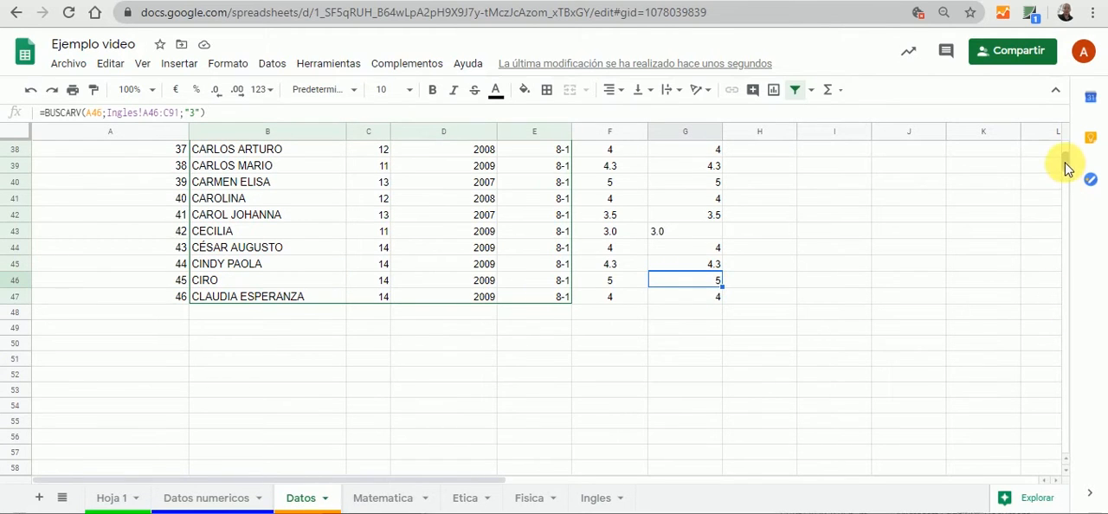
Clear H2 in the Ética column and begin a BUSCARV formula there with A2 as the lookup value
{"action": "left_click_drag", "start_coordinate": [1066, 164], "coordinate": [1063, 154]}
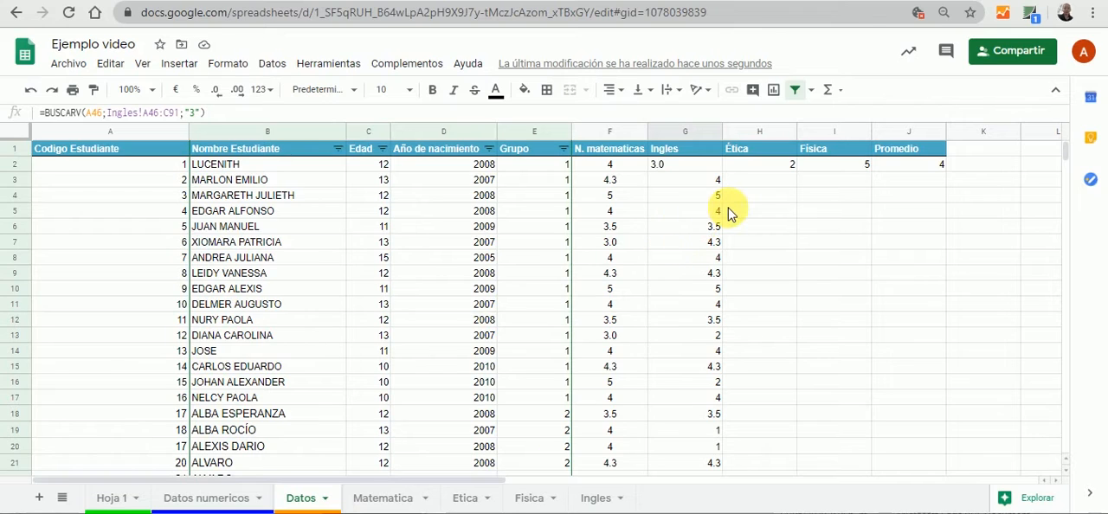
{"action": "left_click", "coordinate": [775, 169]}
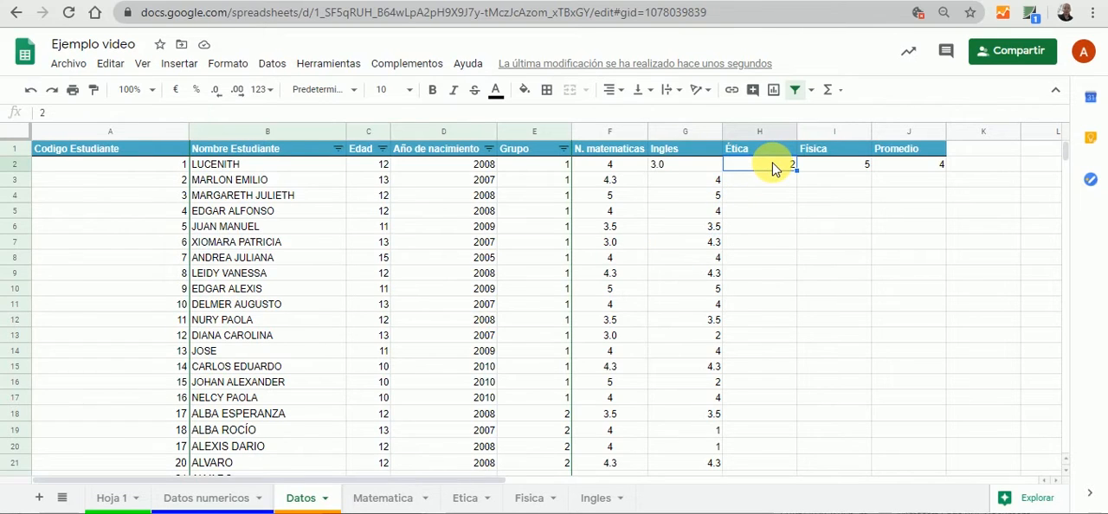
{"action": "key", "text": "Delete"}
{"action": "type", "text": "="}
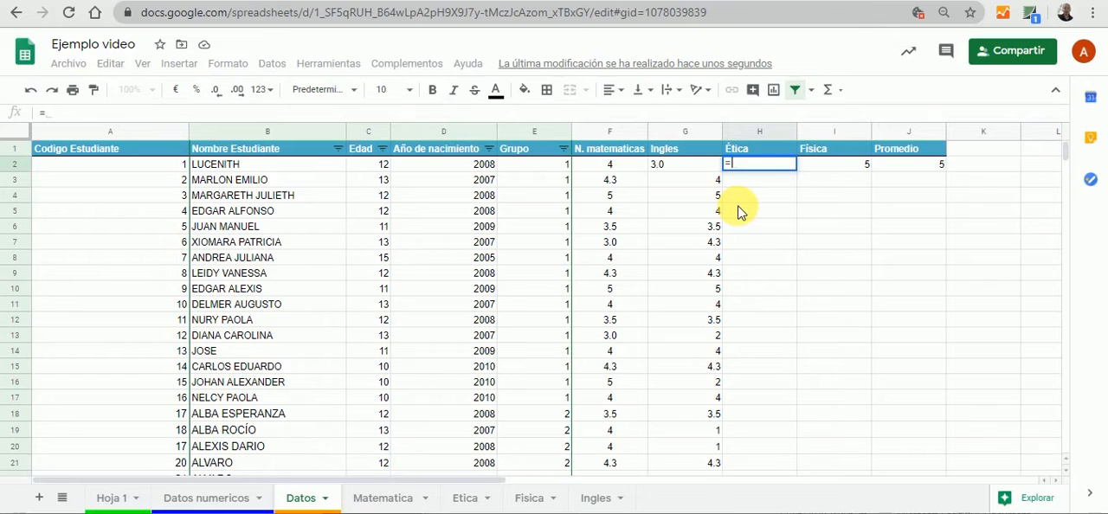
{"action": "type", "text": "bu"}
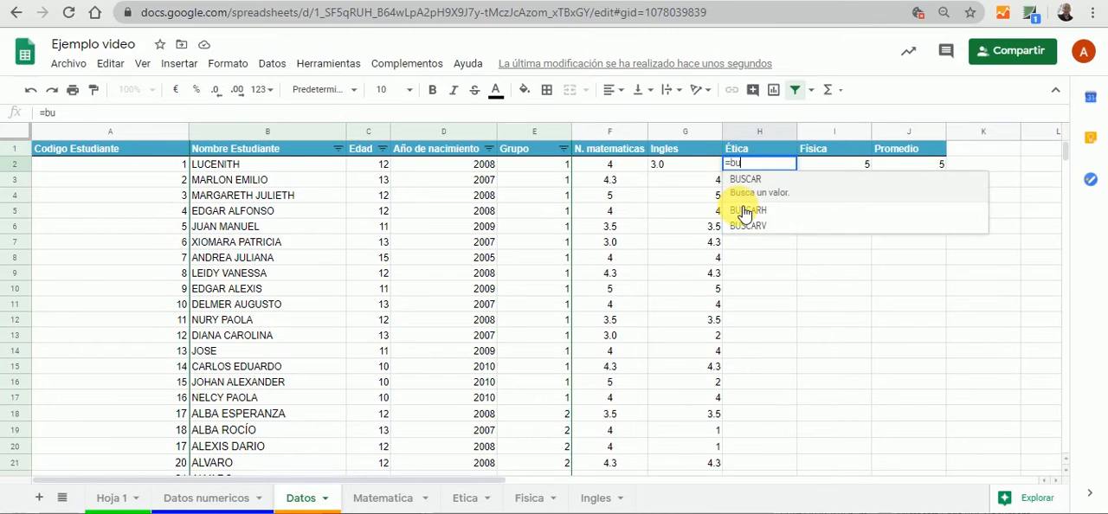
{"action": "left_click", "coordinate": [757, 220]}
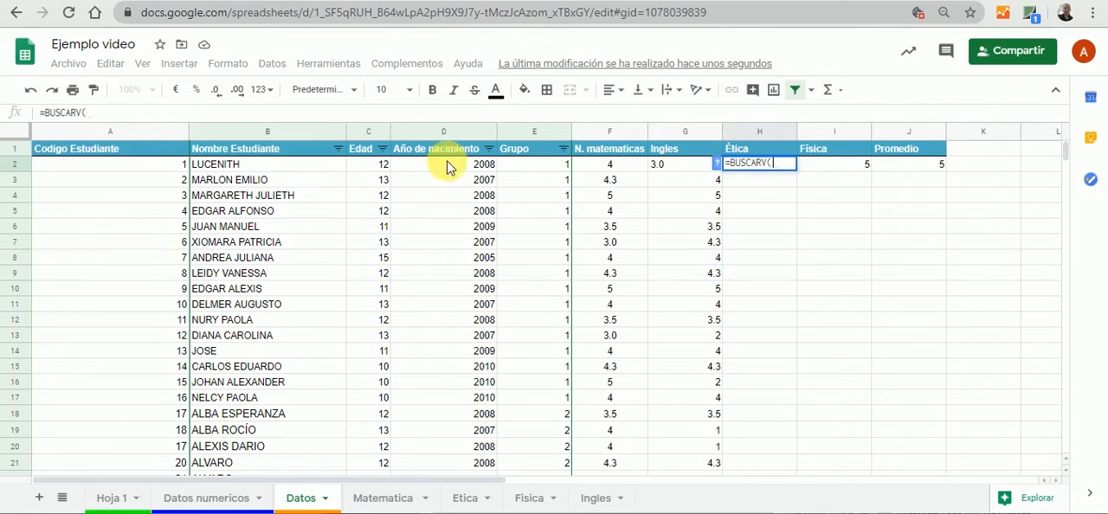
{"action": "left_click", "coordinate": [156, 170]}
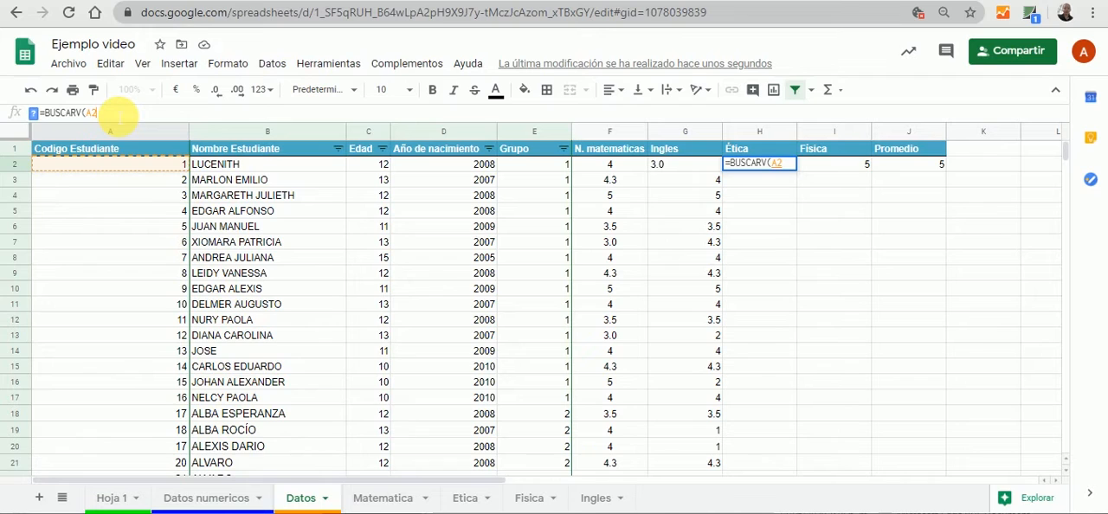
{"action": "type", "text": ";"}
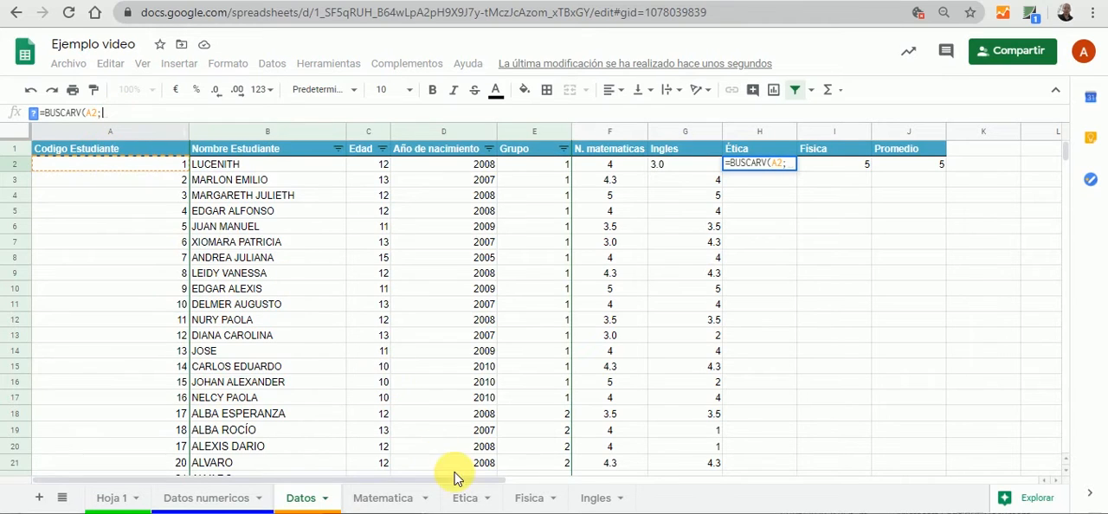
Try to complete the H2 formula with the reference Etica!B32 and the column index "3"
{"action": "left_click", "coordinate": [465, 498]}
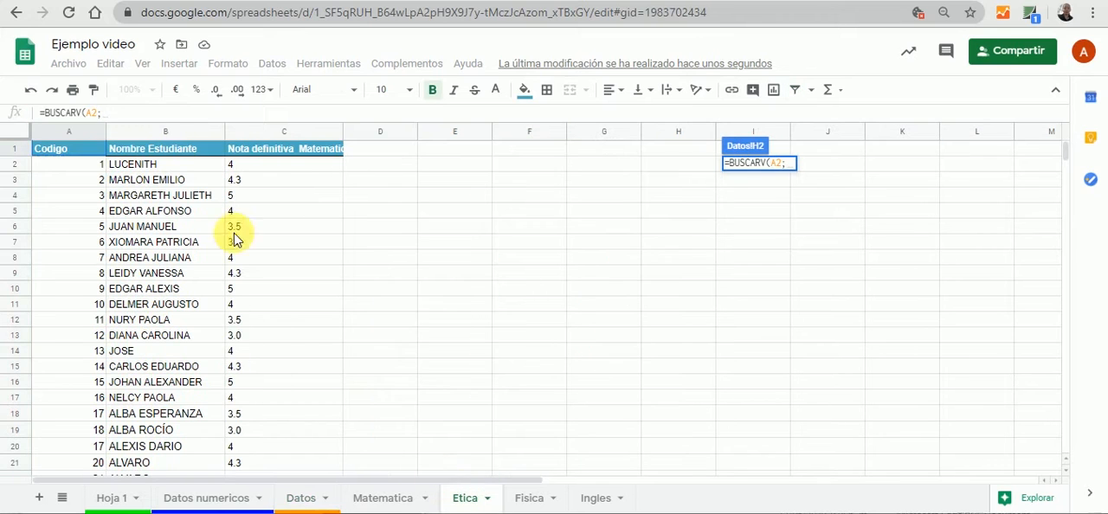
{"action": "left_click", "coordinate": [76, 169]}
{"action": "left_click_drag", "start_coordinate": [77, 169], "coordinate": [314, 401]}
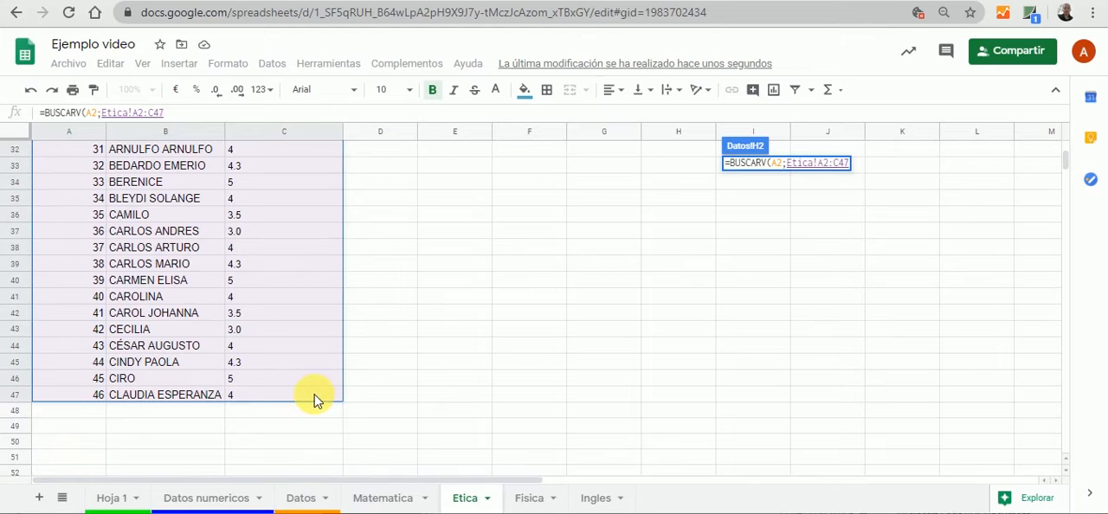
{"action": "left_click", "coordinate": [187, 155]}
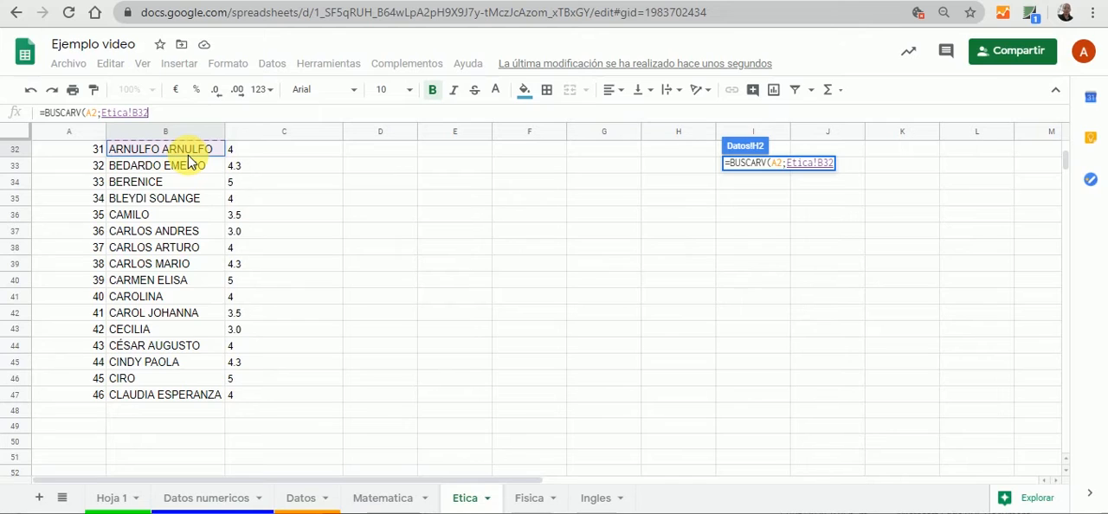
{"action": "type", "text": ";"}
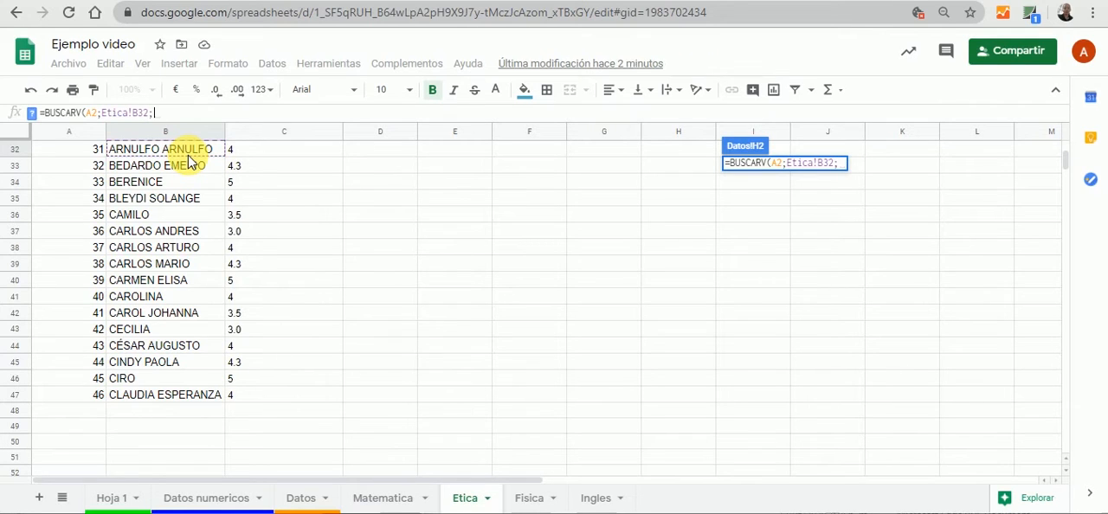
{"action": "type", "text": "\""}
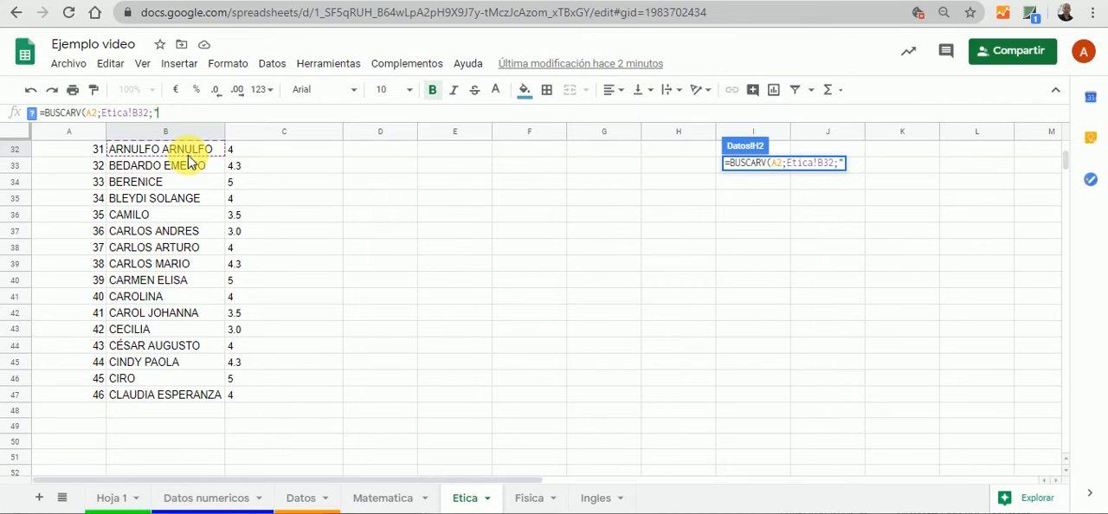
{"action": "type", "text": "3)"}
{"action": "key", "text": "BackSpace"}
{"action": "type", "text": "\")"}
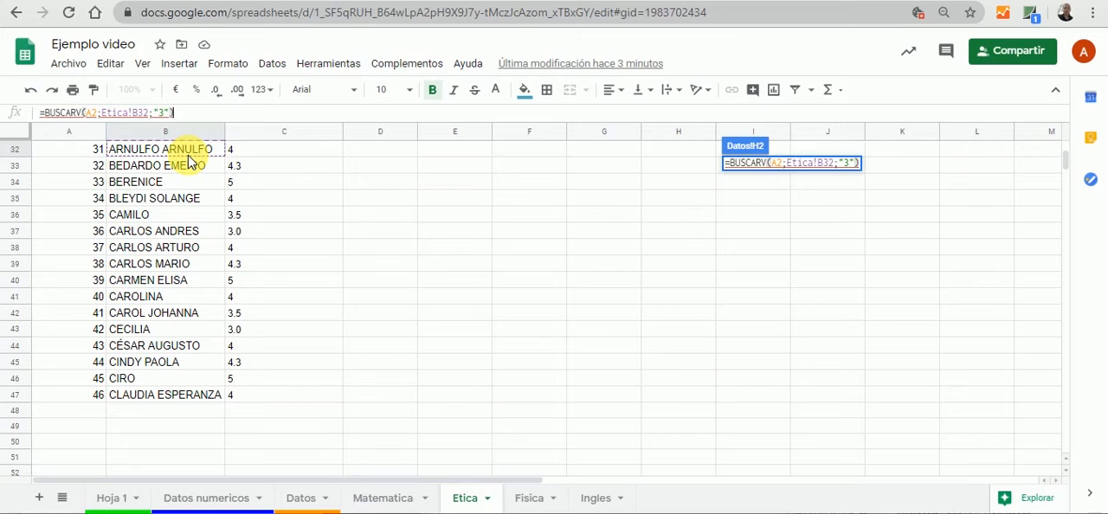
{"action": "key", "text": "Return"}
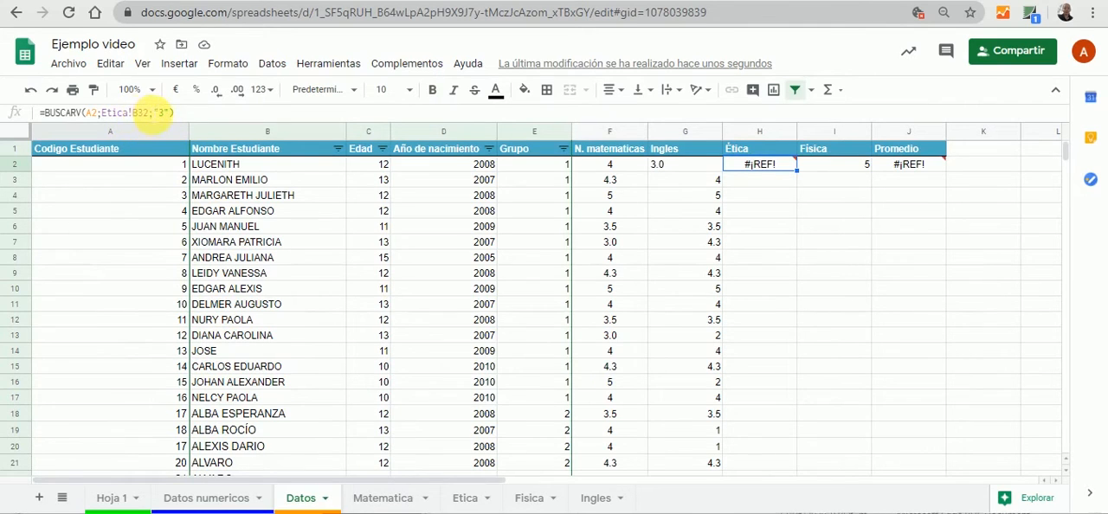
Remove the Etica!B32 reference and the column index from the H2 formula, keeping =BUSCARV(A2;
{"action": "left_click_drag", "start_coordinate": [149, 113], "coordinate": [115, 116]}
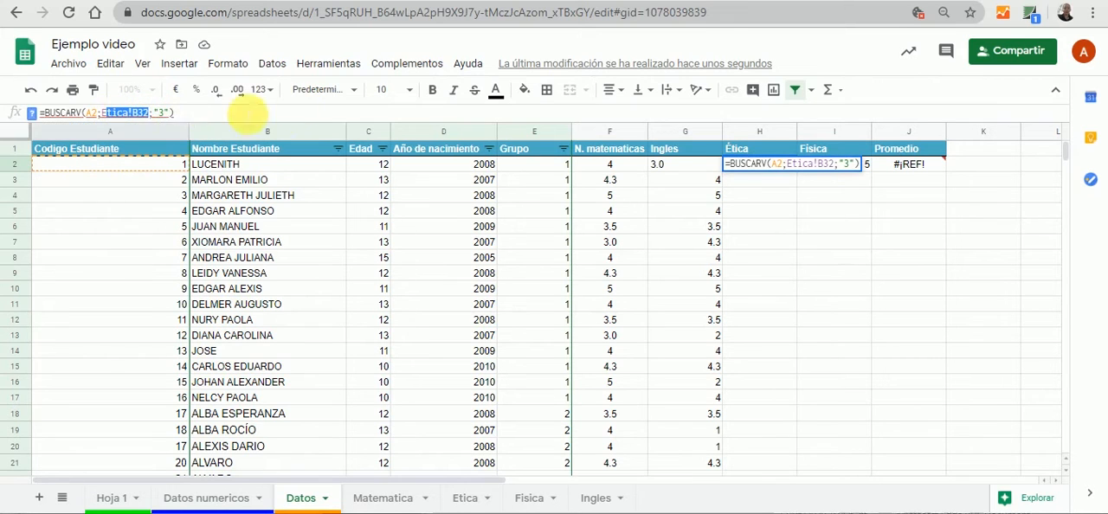
{"action": "left_click_drag", "start_coordinate": [184, 117], "coordinate": [105, 119]}
{"action": "key", "text": "BackSpace"}
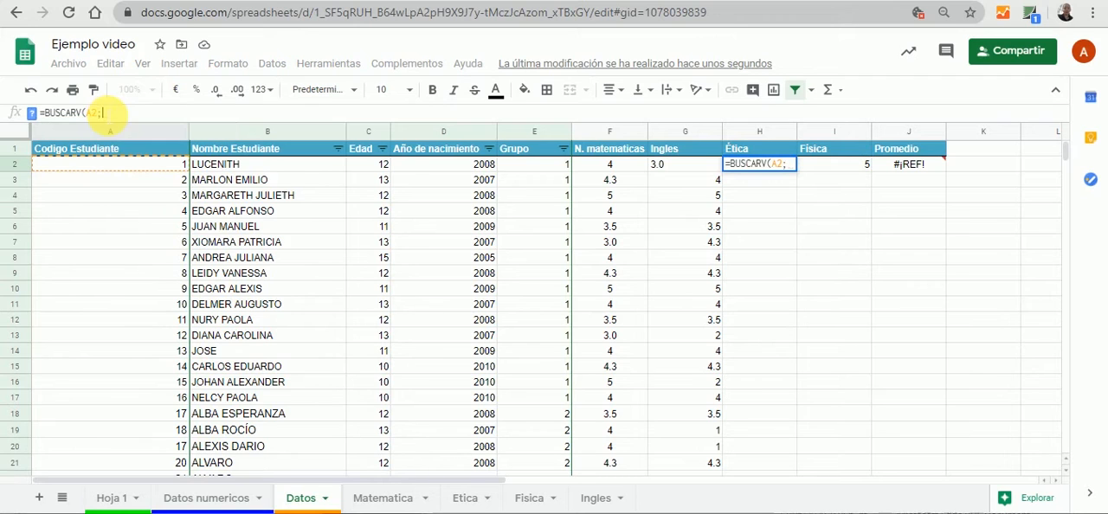
Complete the H2 formula as =BUSCARV(A2;Etica!A2:C47;"3") and fill it down the Ética column to H47
{"action": "left_click", "coordinate": [465, 497]}
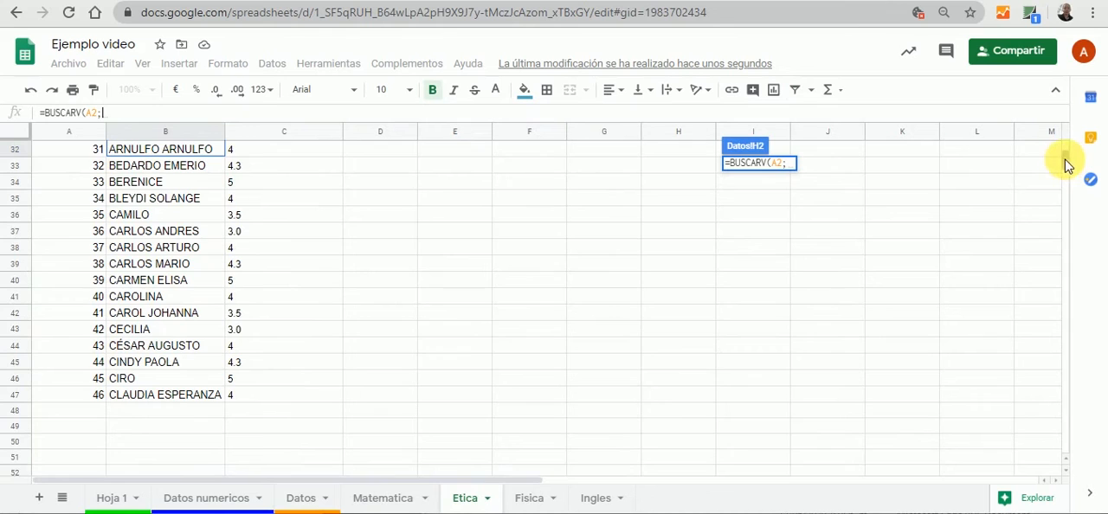
{"action": "left_click_drag", "start_coordinate": [1065, 163], "coordinate": [1065, 143]}
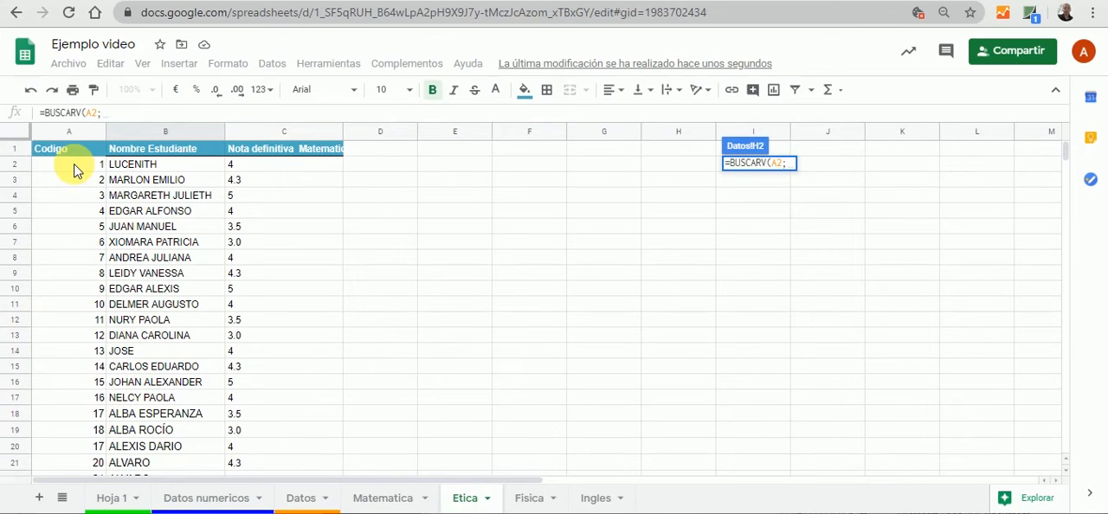
{"action": "left_click_drag", "start_coordinate": [74, 170], "coordinate": [312, 421]}
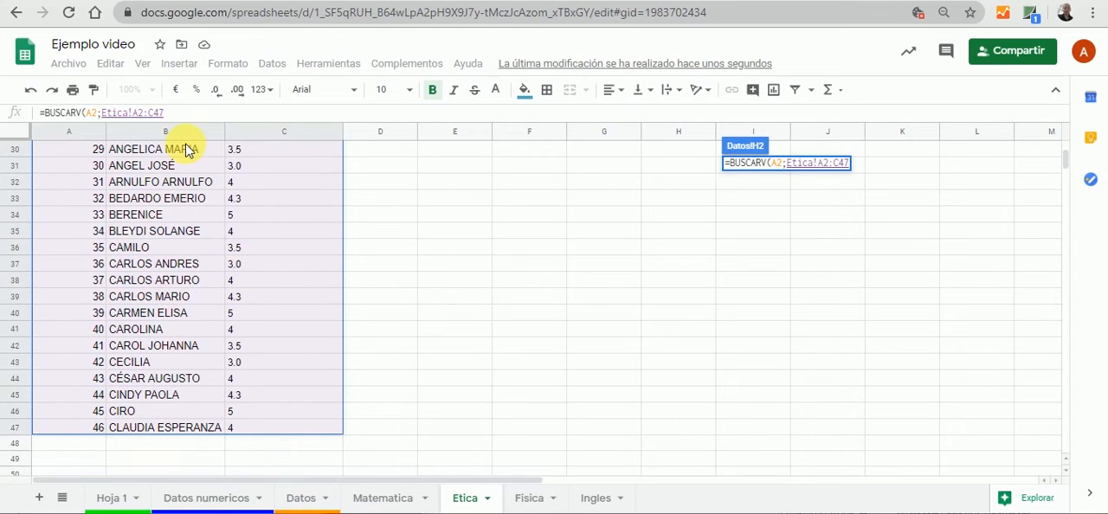
{"action": "type", "text": ";"}
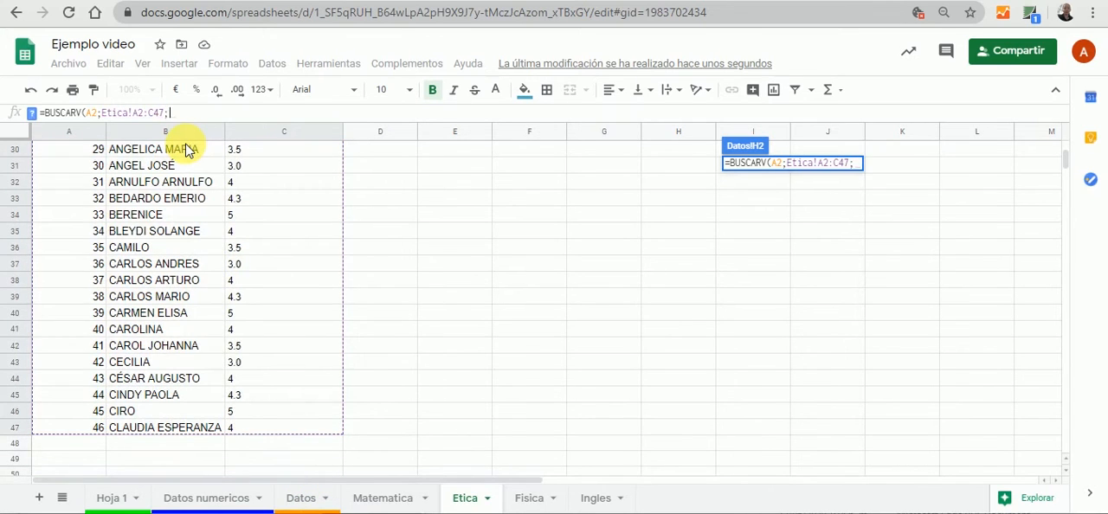
{"action": "type", "text": "\""}
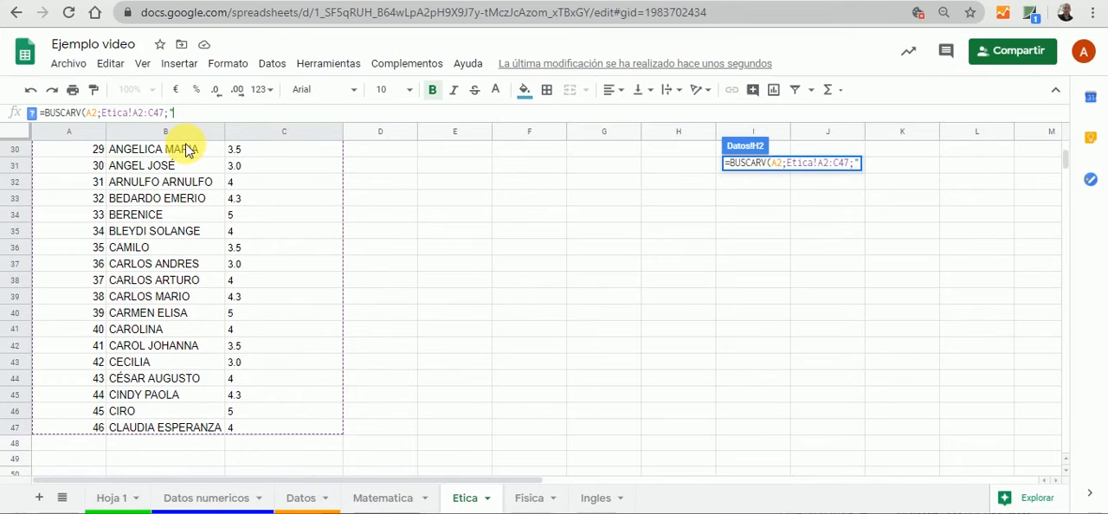
{"action": "type", "text": "#"}
{"action": "key", "text": "BackSpace"}
{"action": "type", "text": "3"}
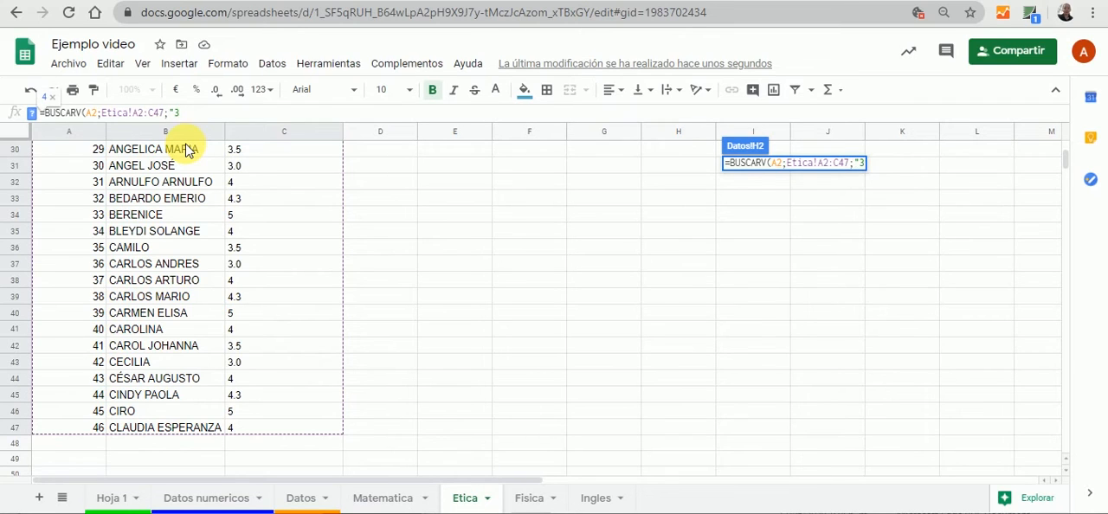
{"action": "type", "text": "\")"}
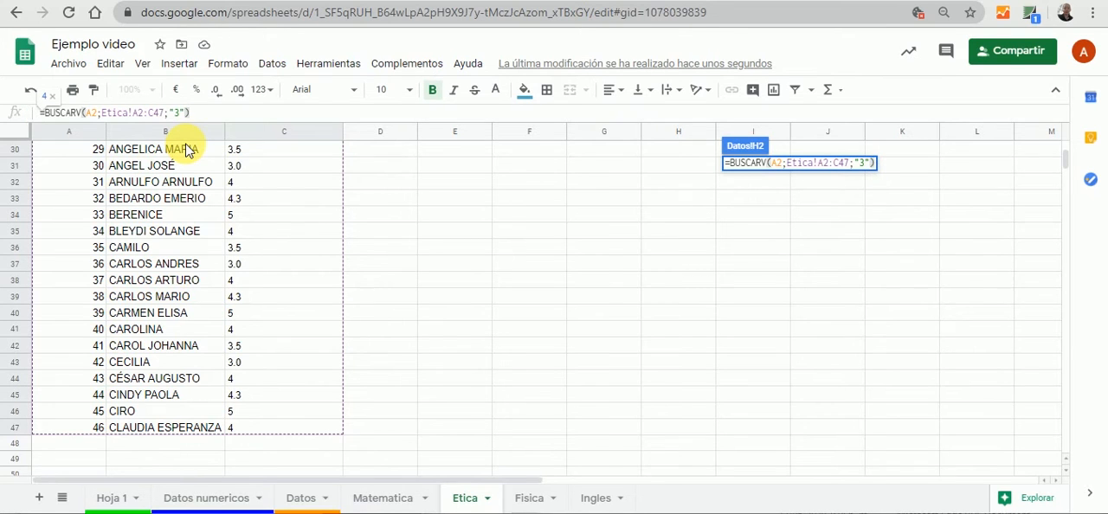
{"action": "key", "text": "Return"}
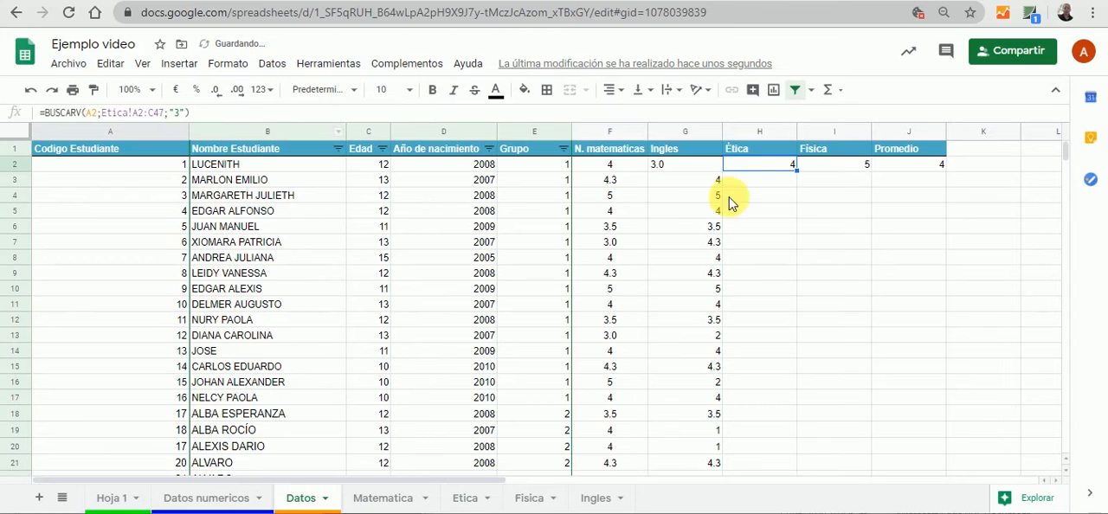
{"action": "left_click_drag", "start_coordinate": [795, 170], "coordinate": [767, 315]}
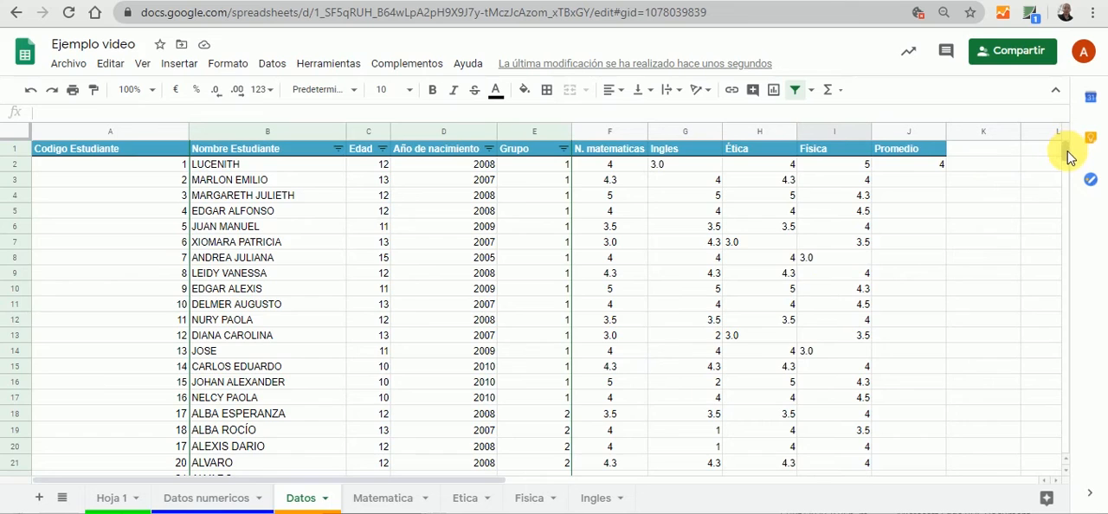
Highlight cell I46, the Física grade of the student with code 45, with a light orange fill
{"action": "left_click_drag", "start_coordinate": [1069, 149], "coordinate": [1070, 158]}
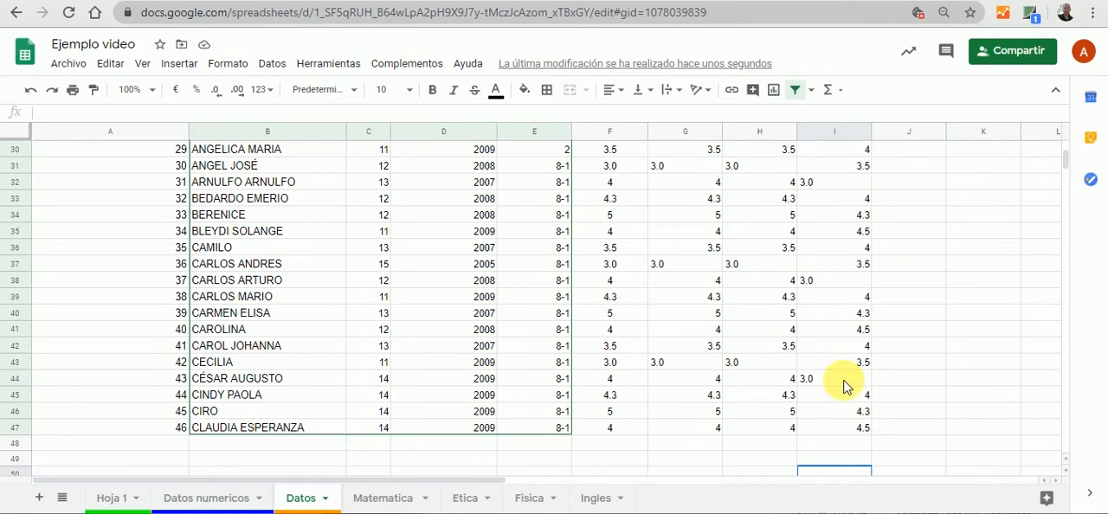
{"action": "left_click", "coordinate": [846, 410]}
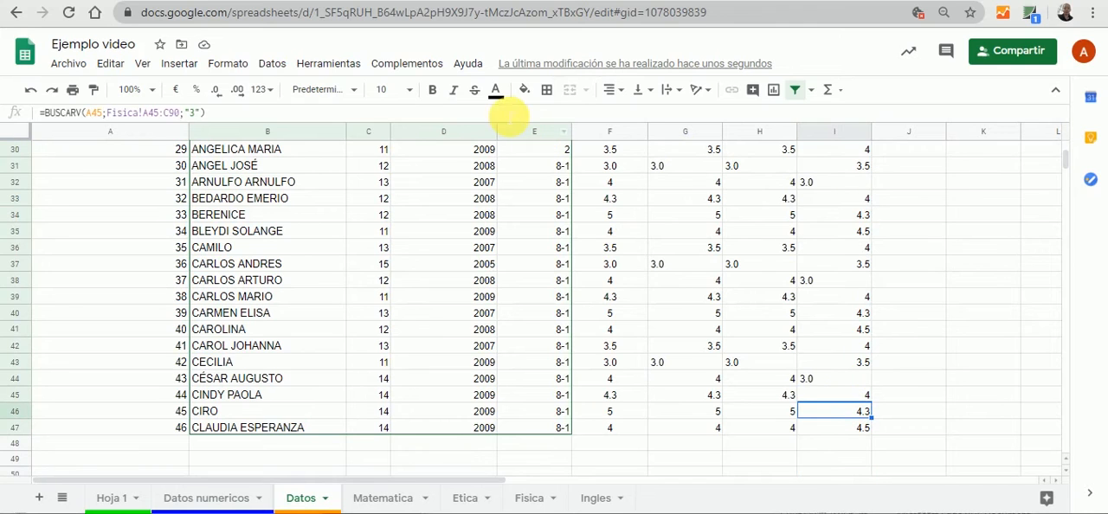
{"action": "left_click", "coordinate": [525, 91]}
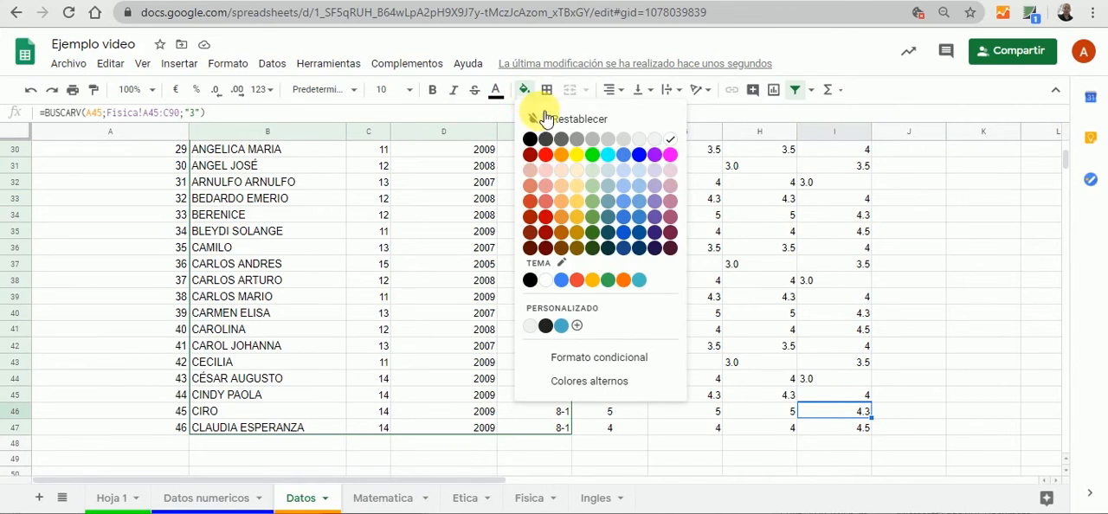
{"action": "left_click", "coordinate": [563, 170]}
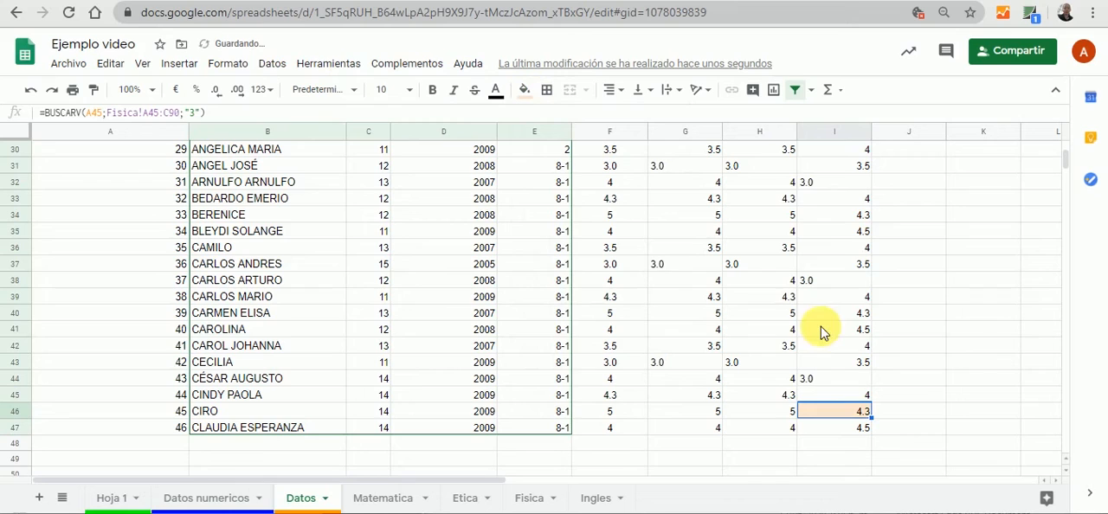
{"action": "left_click", "coordinate": [953, 414]}
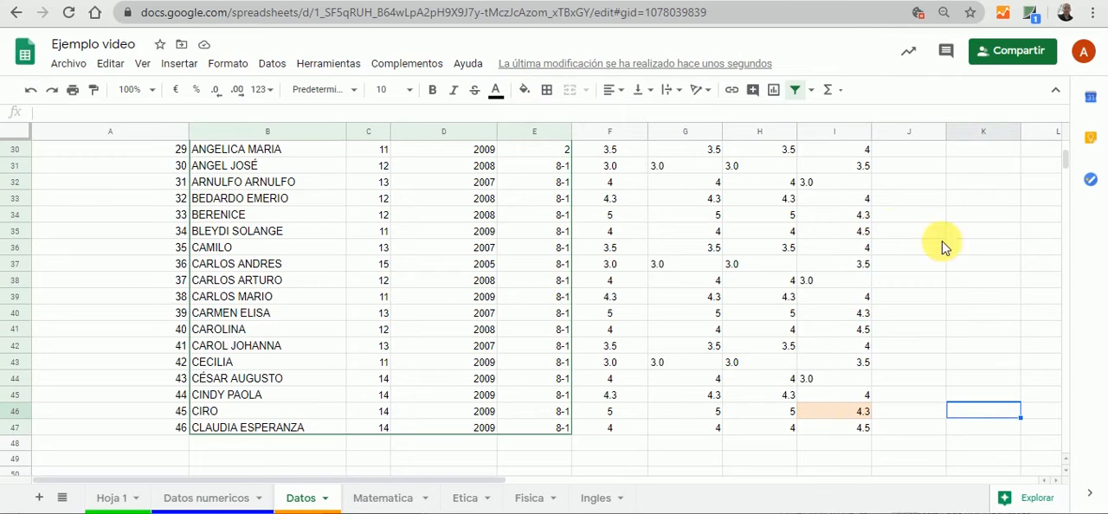
Set the grade of the student with code 45 in cell C46 of the Fisica sheet to 2
{"action": "mouse_move", "coordinate": [1070, 180]}
{"action": "left_mouse_down"}
{"action": "mouse_move", "coordinate": [1065, 154]}
{"action": "mouse_move", "coordinate": [1067, 173]}
{"action": "left_mouse_up"}
{"action": "left_click", "coordinate": [519, 498]}
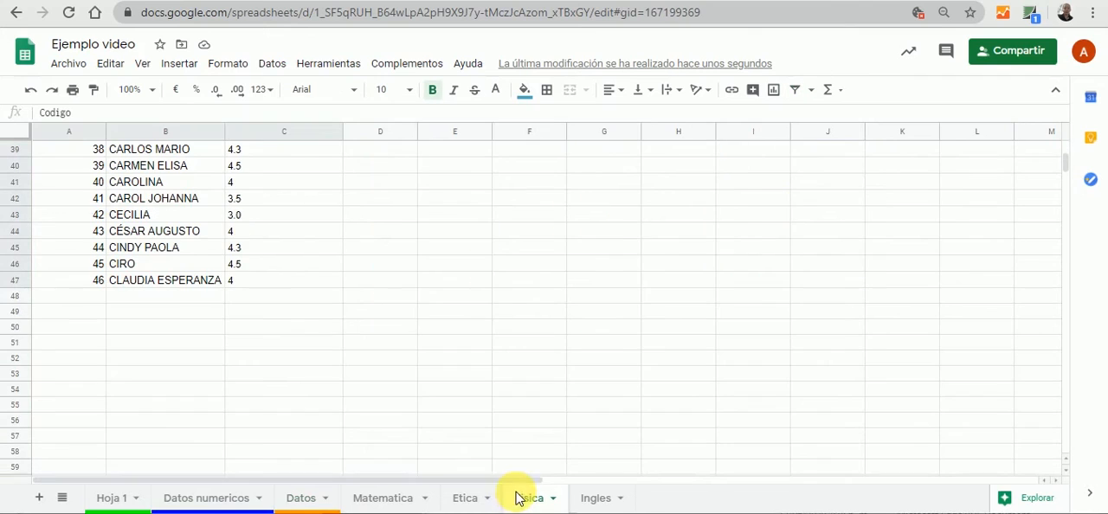
{"action": "left_click", "coordinate": [257, 266]}
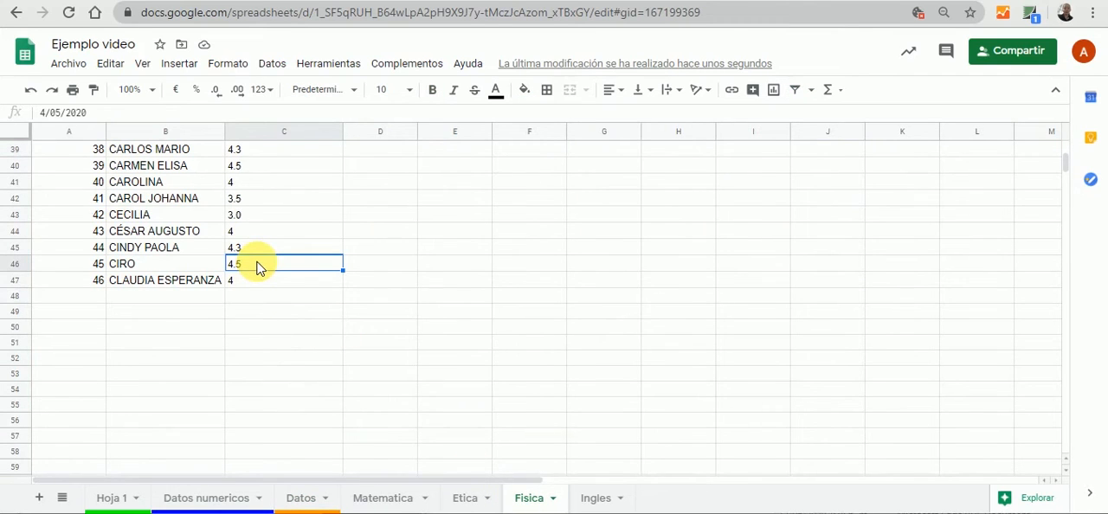
{"action": "type", "text": "2"}
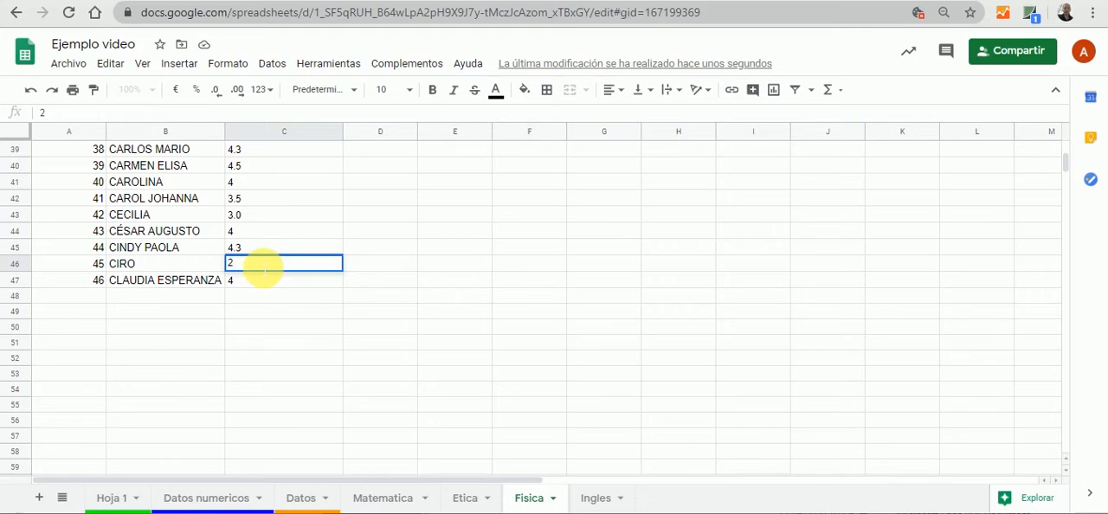
{"action": "left_click", "coordinate": [268, 375]}
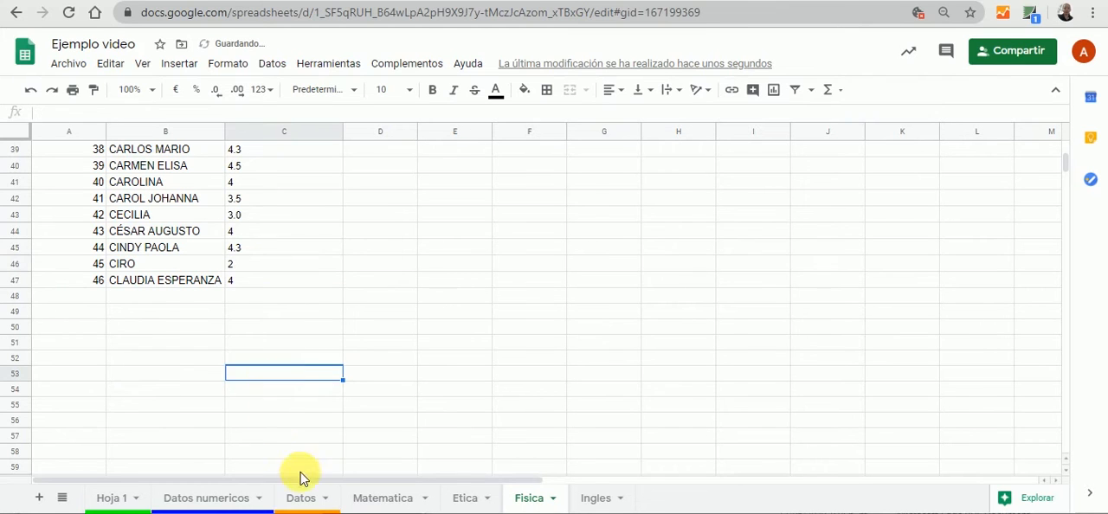
Check the Física grades of the students with codes 45 and 46 in Datos and inspect the lookup formula in H47
{"action": "left_click", "coordinate": [298, 498]}
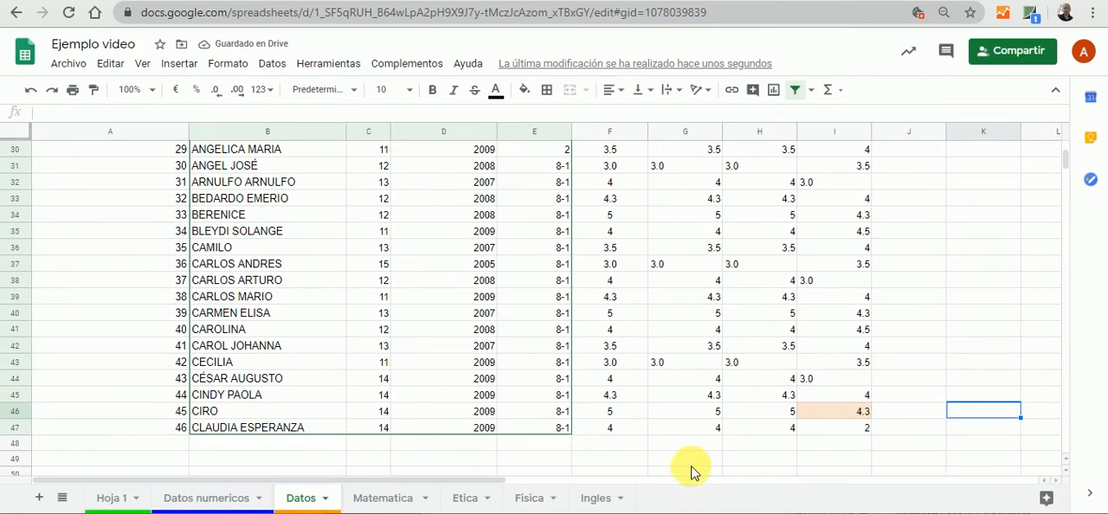
{"action": "left_click", "coordinate": [747, 427]}
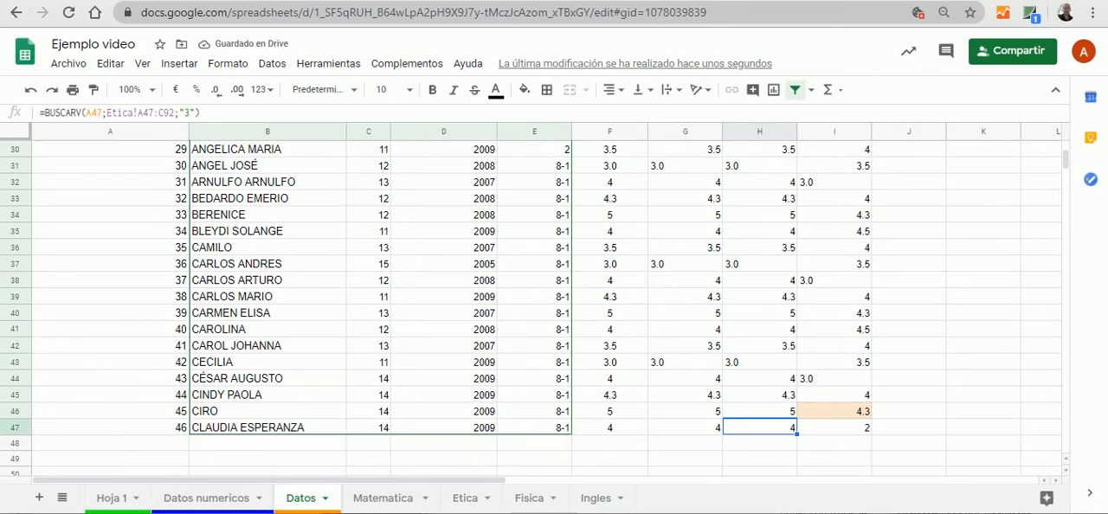
{"action": "left_click", "coordinate": [609, 473]}
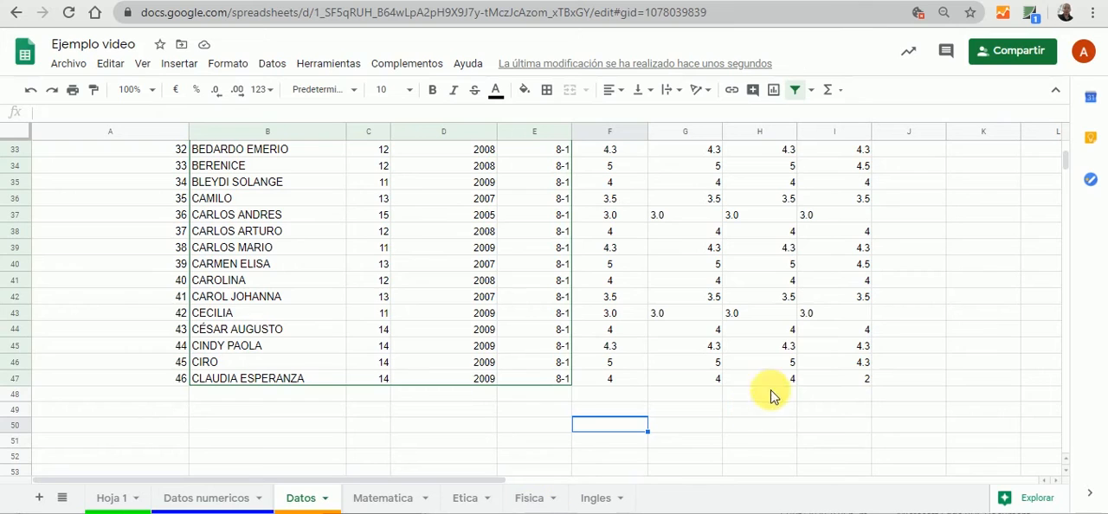
Set the grade of the student with code 46 in cell C47 of the Fisica sheet to 3 and check it in Datos
{"action": "left_click", "coordinate": [523, 506]}
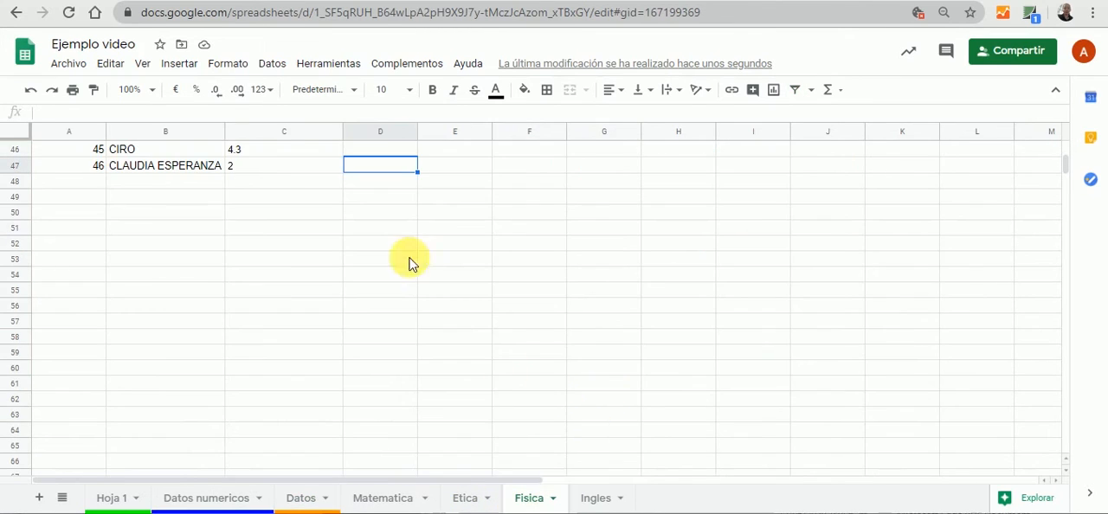
{"action": "left_click", "coordinate": [278, 166]}
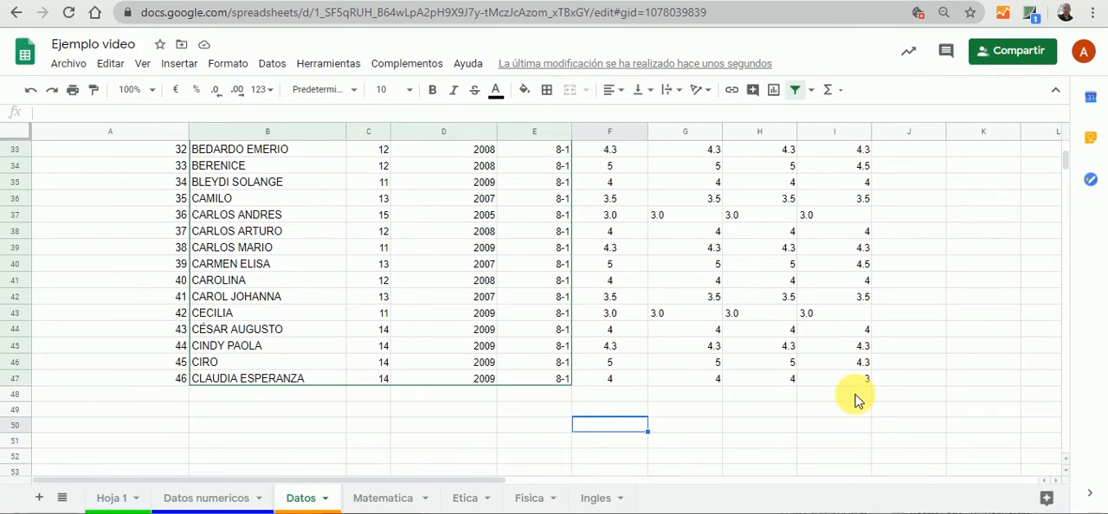
{"action": "left_click", "coordinate": [853, 395]}
Fill the average formula =PROMEDIO(F2:I2) from J2 down the Promedio column of Datos
{"action": "left_click_drag", "start_coordinate": [1063, 165], "coordinate": [1063, 137]}
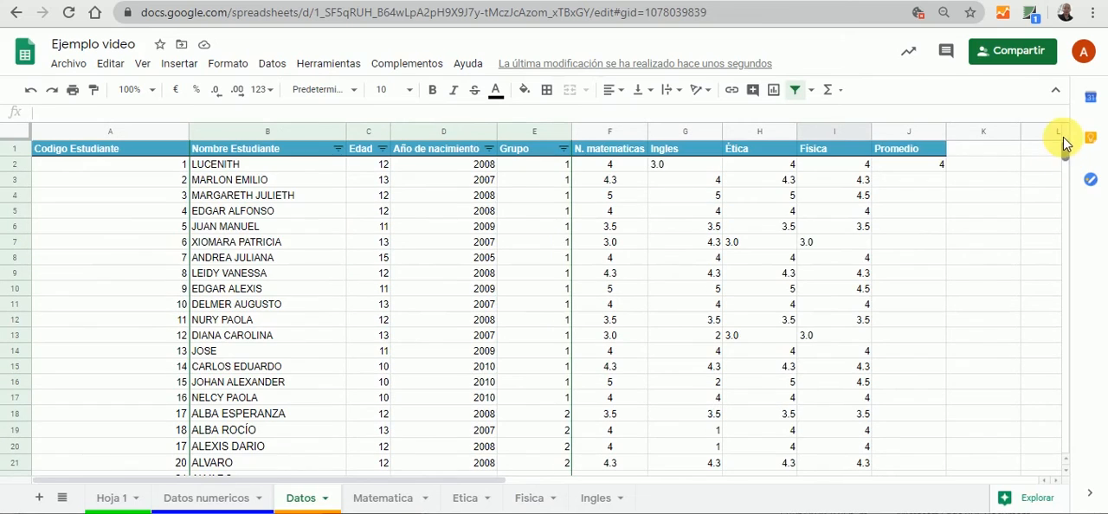
{"action": "left_click", "coordinate": [910, 167]}
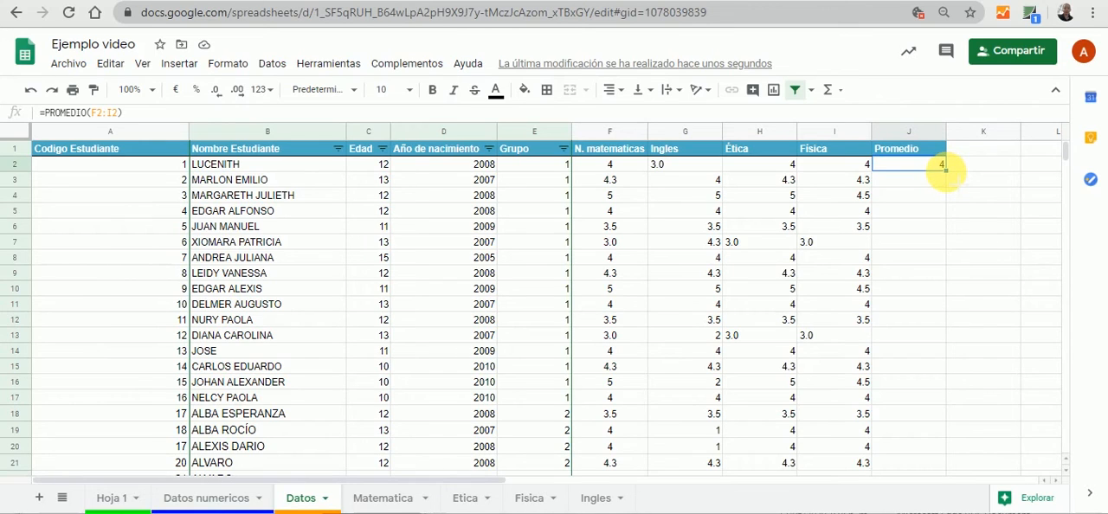
{"action": "left_click_drag", "start_coordinate": [945, 170], "coordinate": [935, 497]}
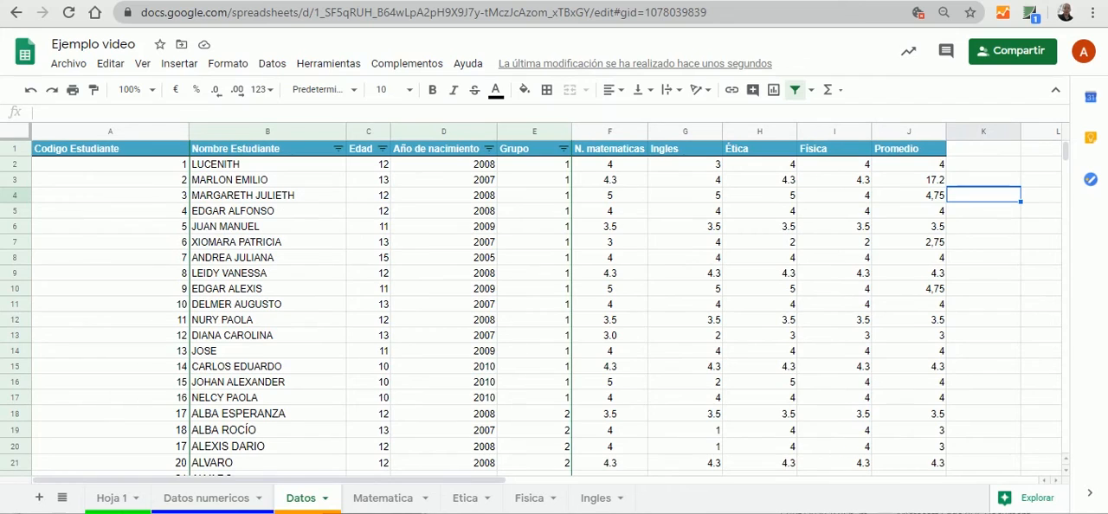
Review the list of functions on Hoja 1, return to Datos and select cell K1 beside the Promedio heading
{"action": "left_click", "coordinate": [129, 500]}
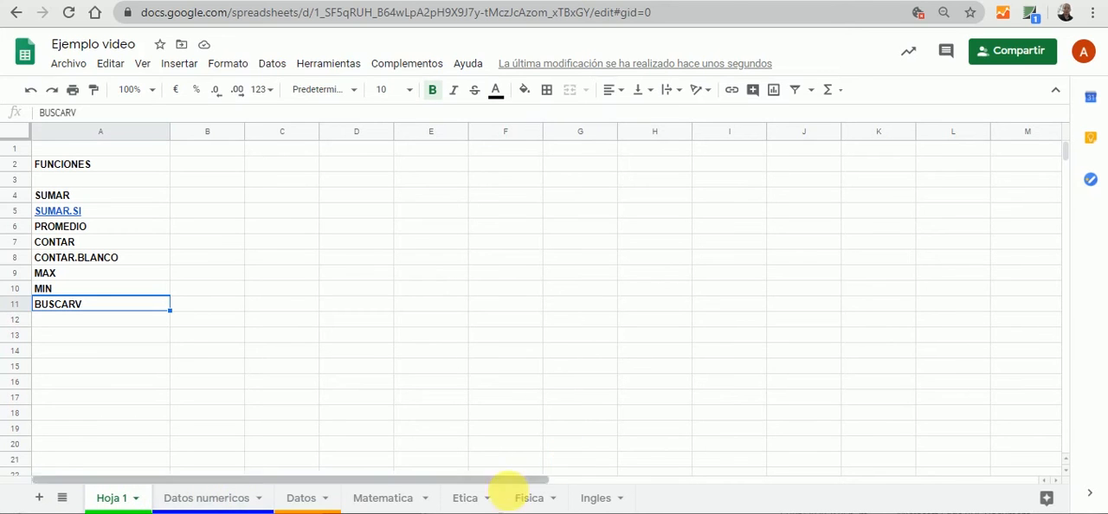
{"action": "left_click", "coordinate": [299, 498]}
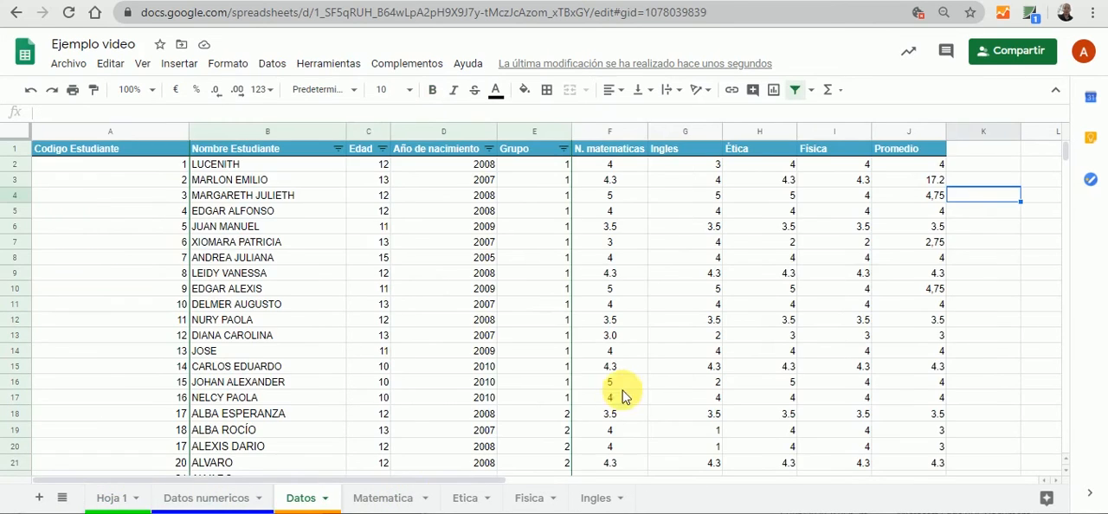
{"action": "left_click", "coordinate": [984, 153]}
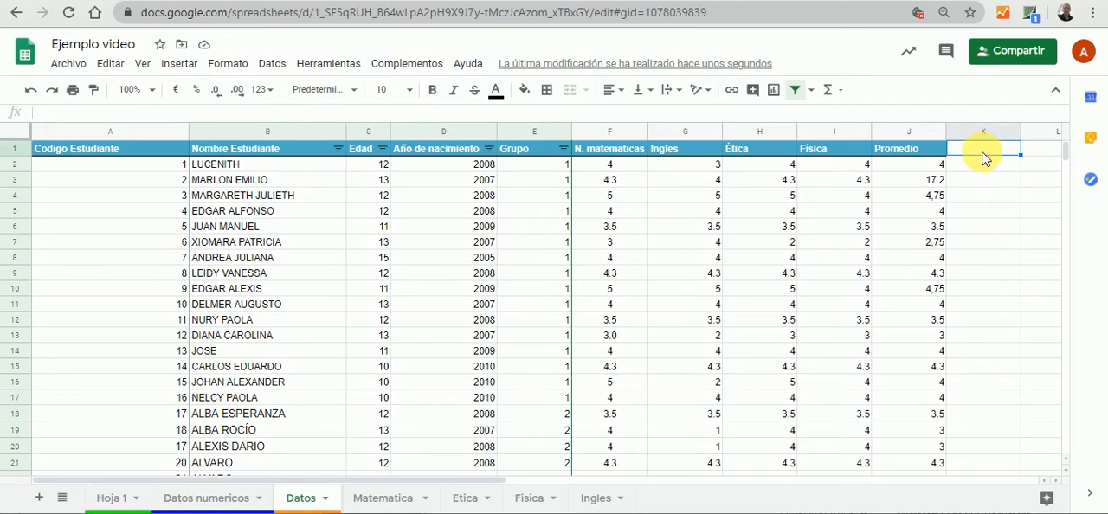
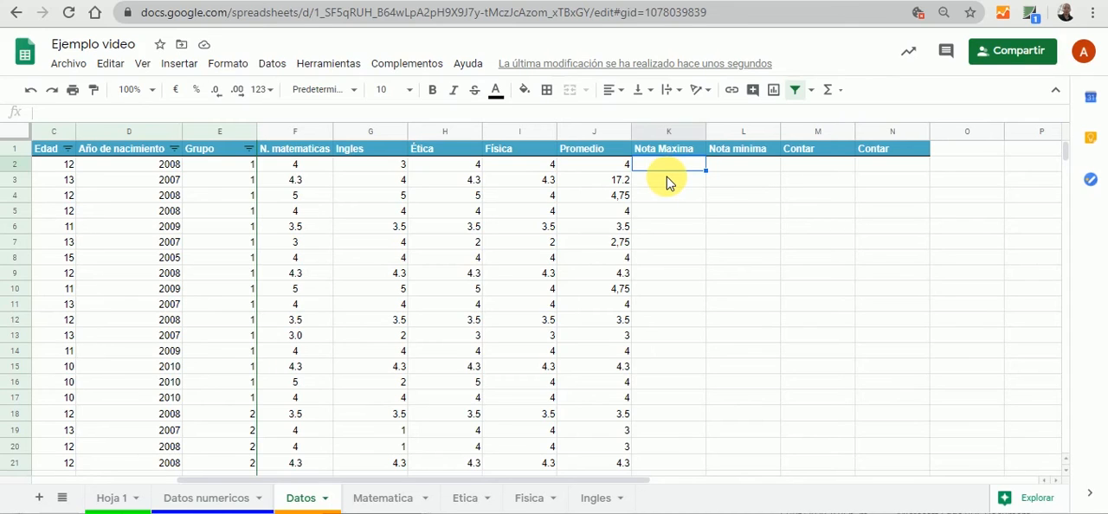
Enter the formula =MAX(F1:I2) in cell K2 of the Nota Maxima column
{"action": "double_click", "coordinate": [670, 167]}
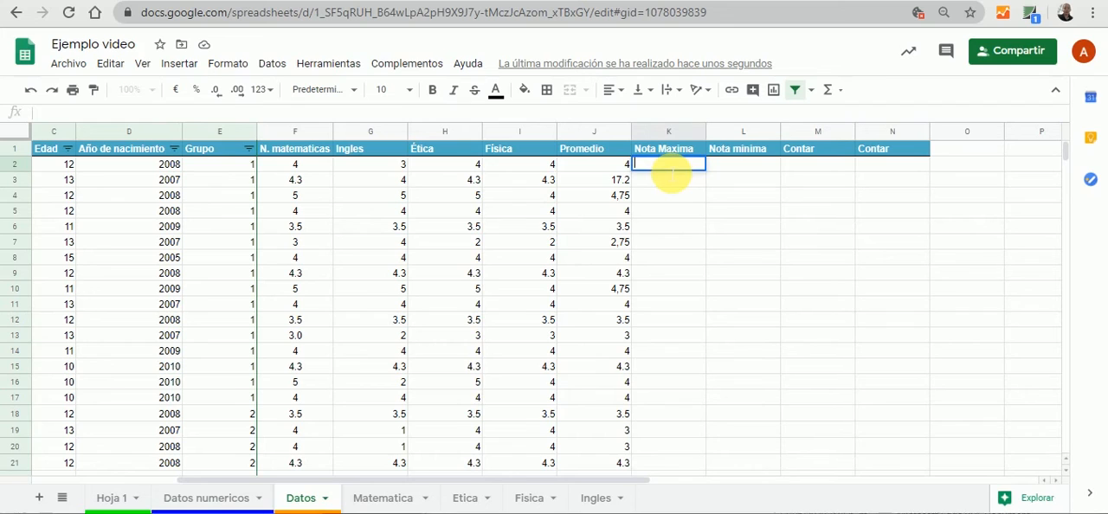
{"action": "type", "text": "=max"}
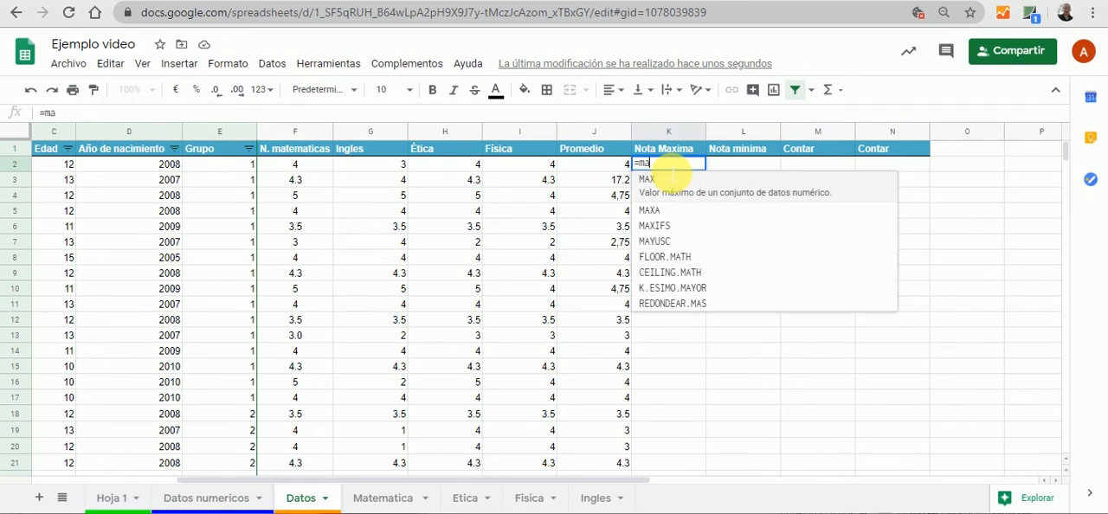
{"action": "left_click", "coordinate": [660, 184]}
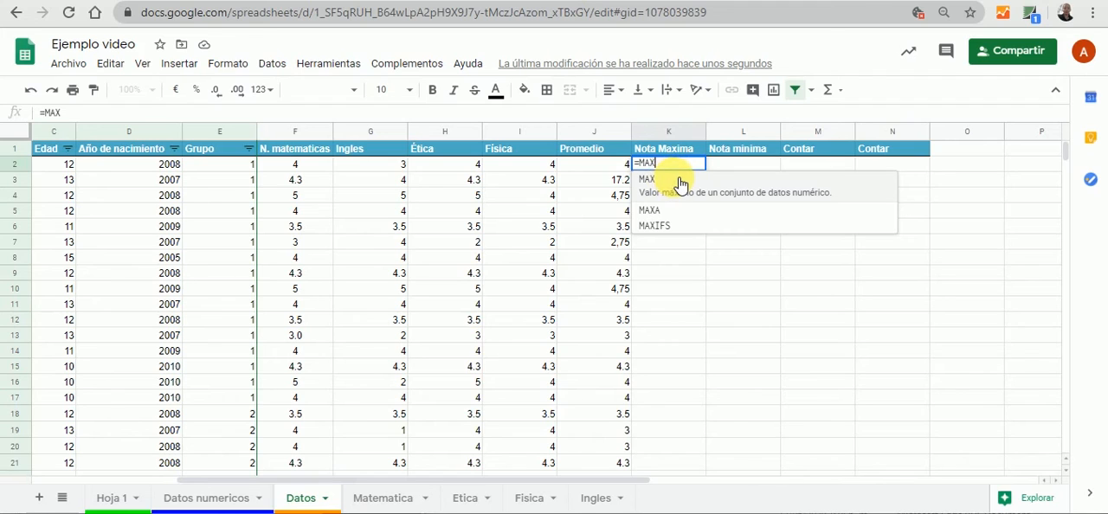
{"action": "left_click", "coordinate": [684, 183]}
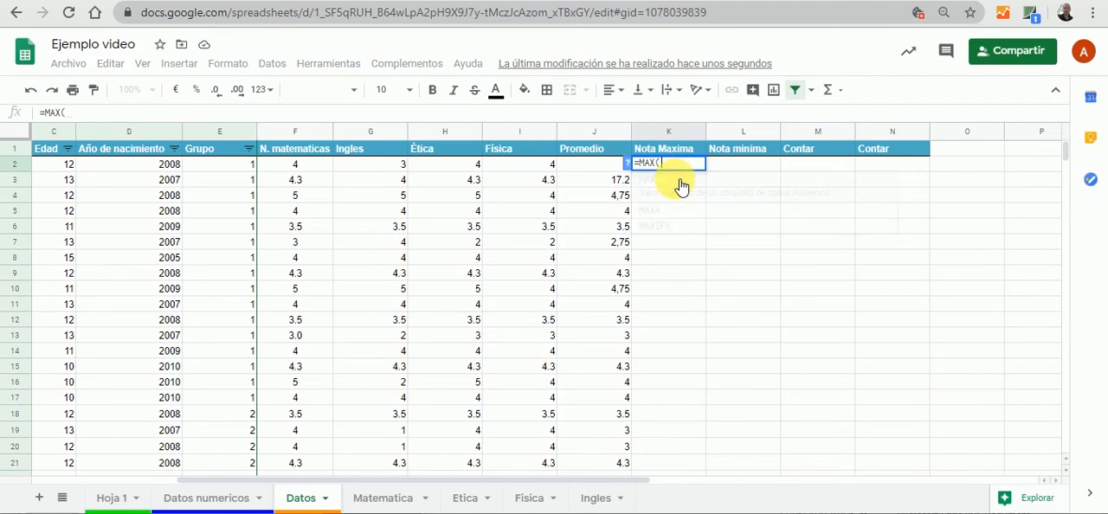
{"action": "left_click", "coordinate": [303, 169]}
{"action": "left_click_drag", "start_coordinate": [303, 170], "coordinate": [391, 169]}
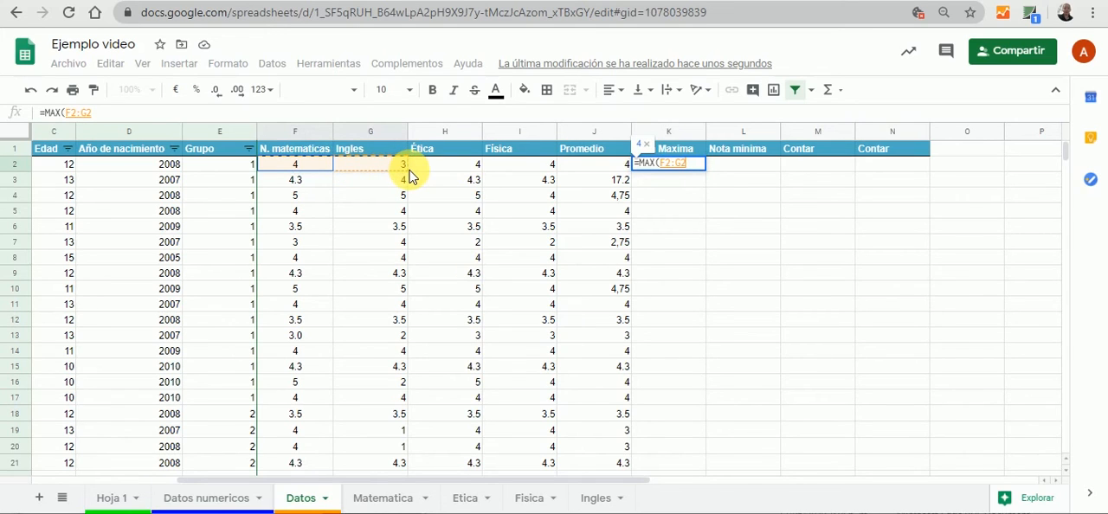
{"action": "left_click_drag", "start_coordinate": [411, 176], "coordinate": [506, 165]}
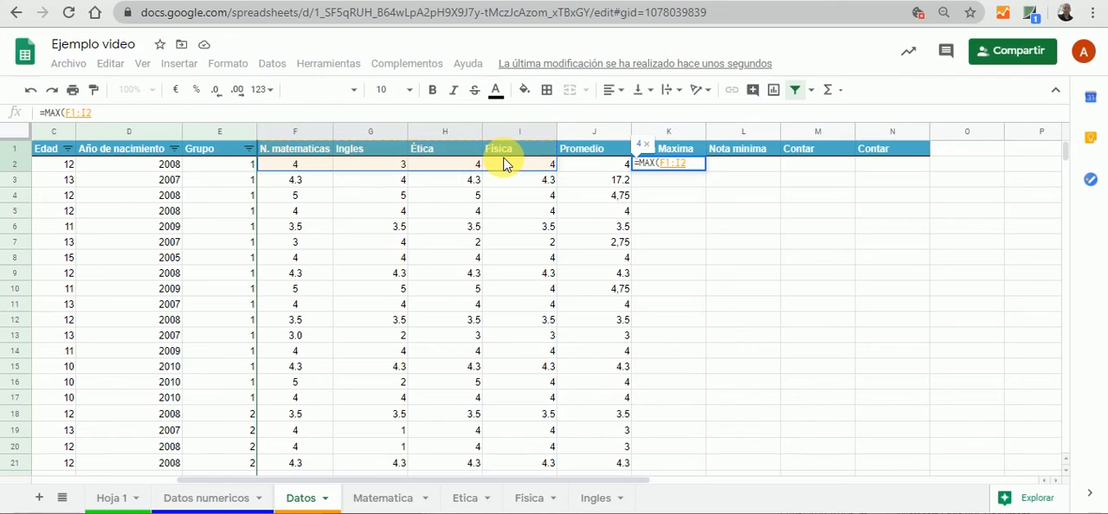
{"action": "type", "text": ")"}
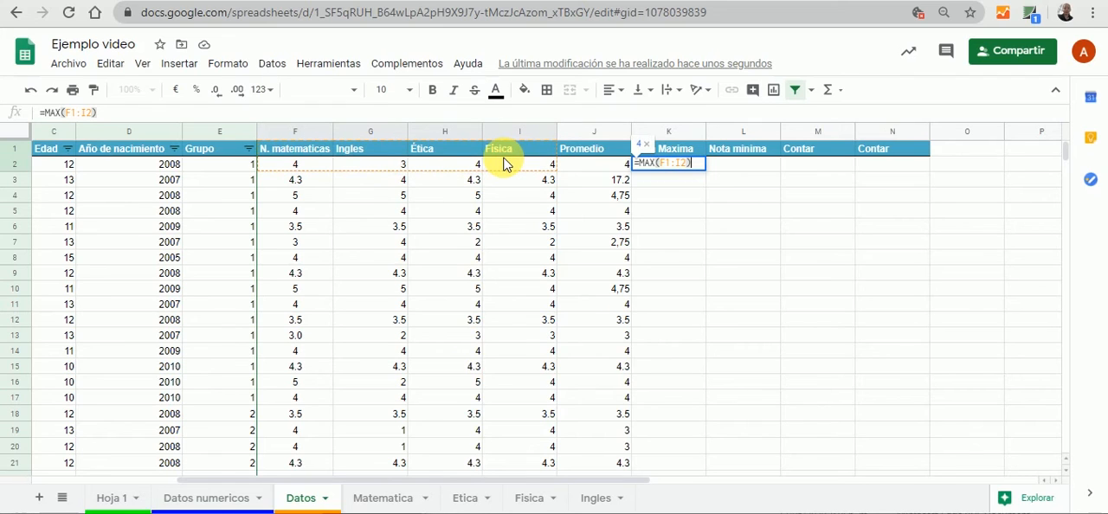
{"action": "key", "text": "Tab"}
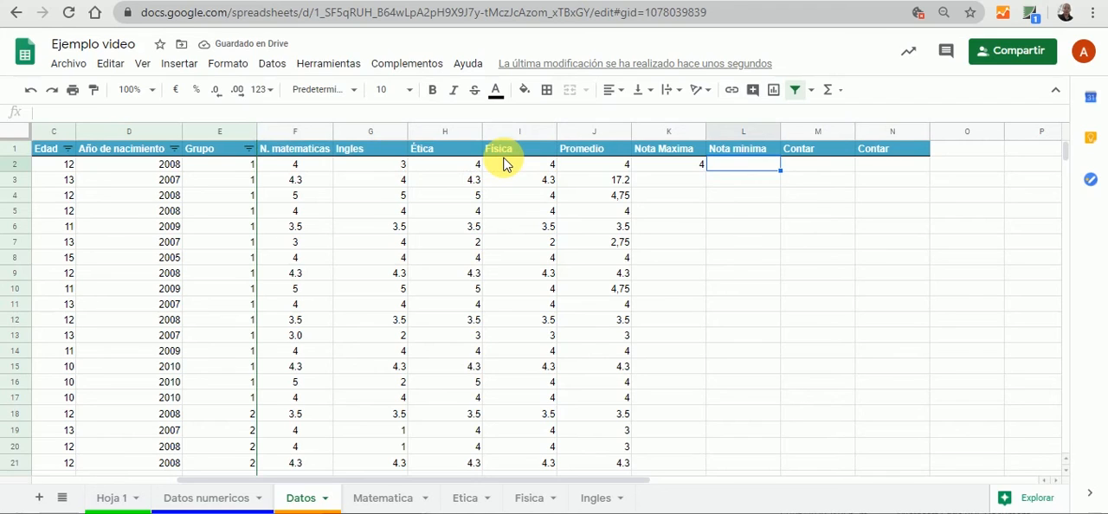
{"action": "left_click", "coordinate": [672, 170]}
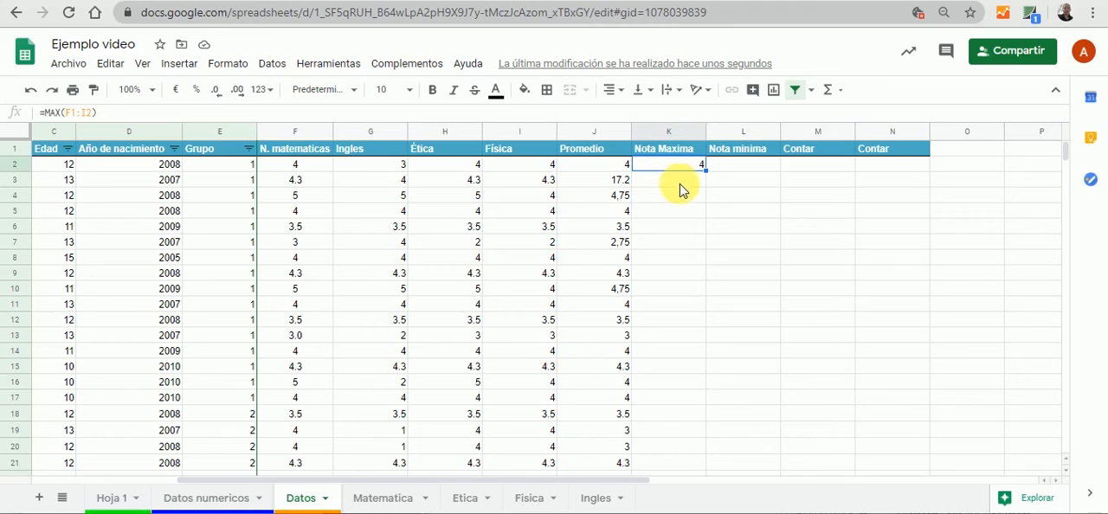
{"action": "left_click_drag", "start_coordinate": [707, 170], "coordinate": [705, 414]}
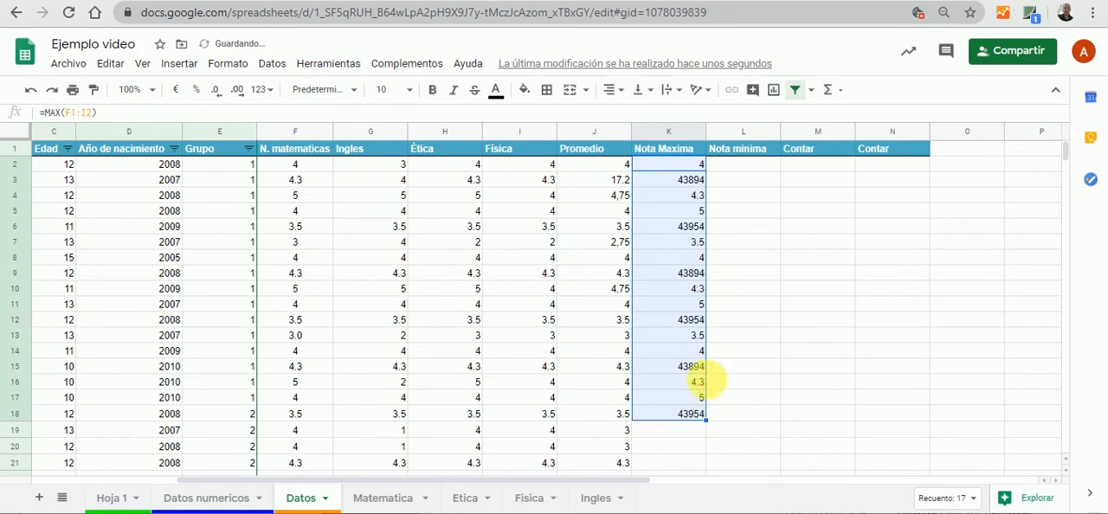
{"action": "key", "text": "ctrl+z"}
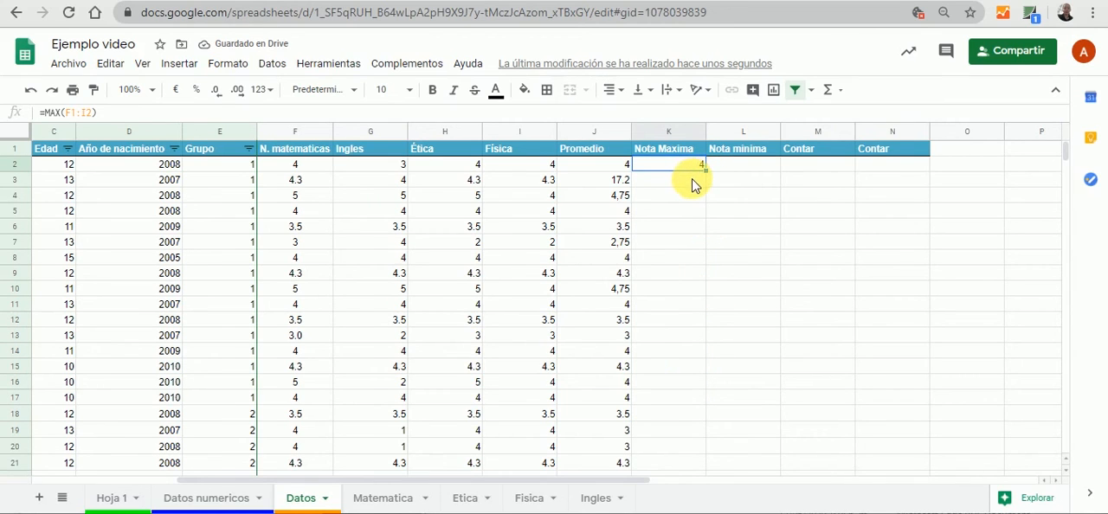
Fill the maximum formula from K2 into K3, correct K3 to =MAX(F3:I3) and fill it into K4
{"action": "left_click_drag", "start_coordinate": [706, 170], "coordinate": [703, 180]}
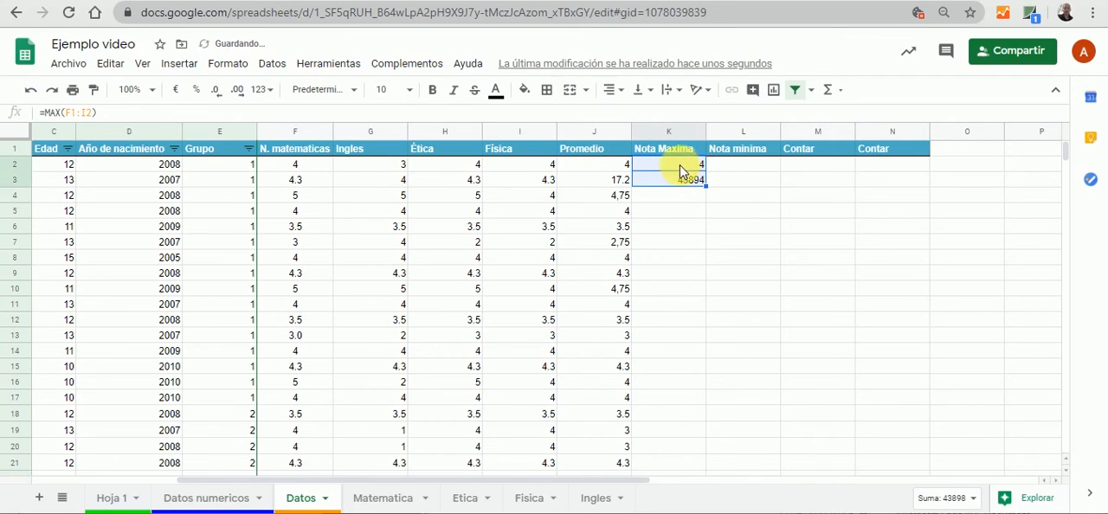
{"action": "left_click", "coordinate": [684, 182]}
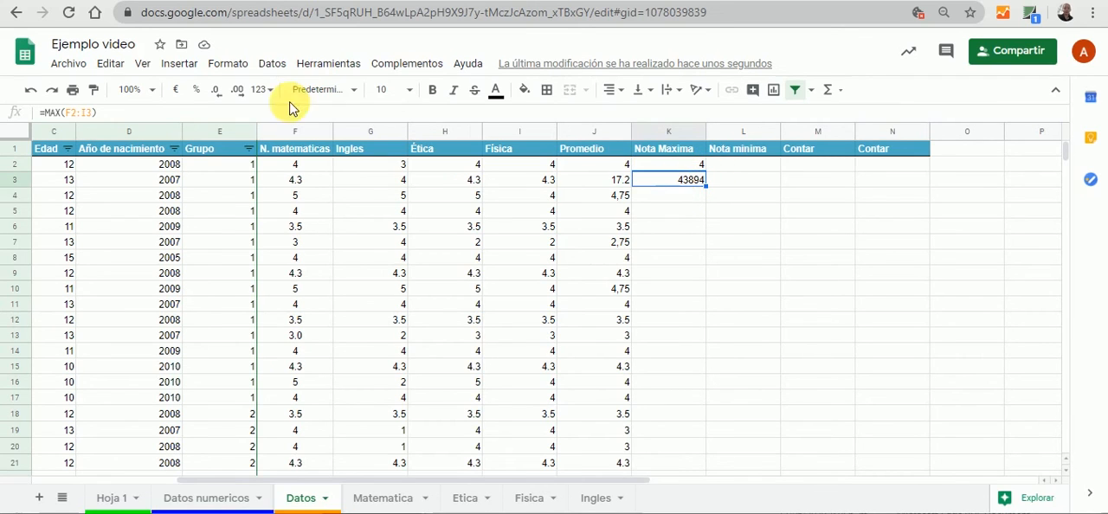
{"action": "left_click", "coordinate": [85, 113]}
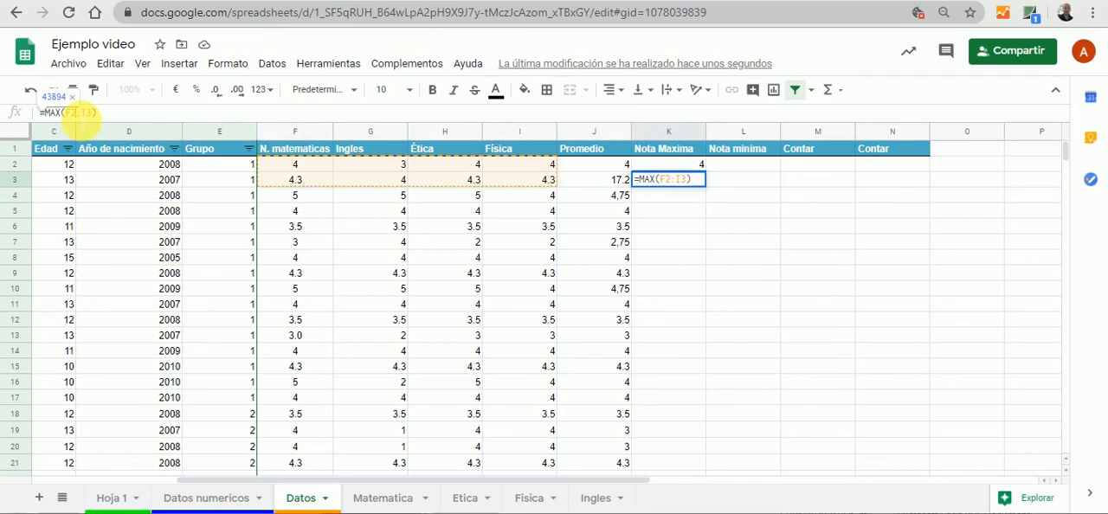
{"action": "key", "text": "BackSpace"}
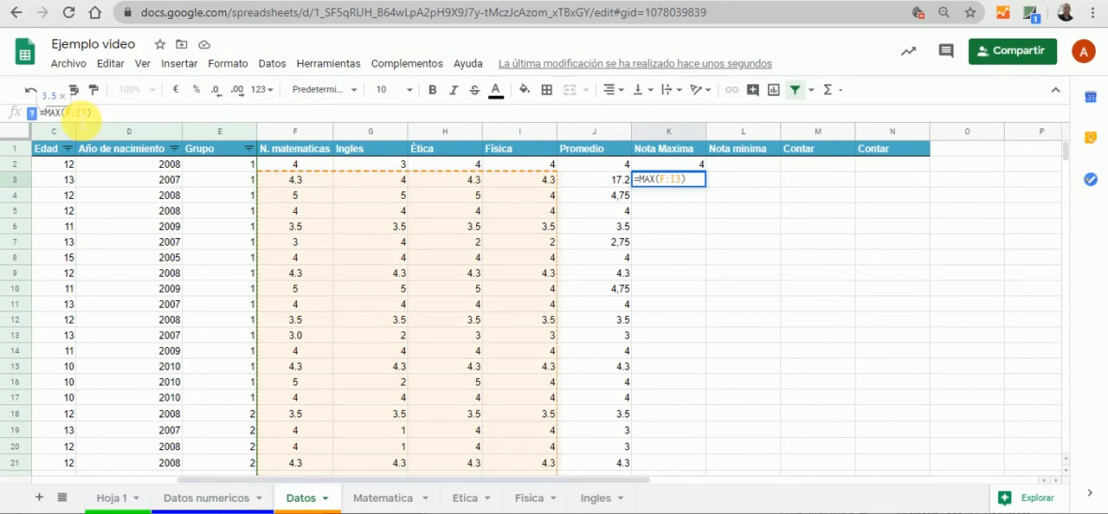
{"action": "type", "text": "3"}
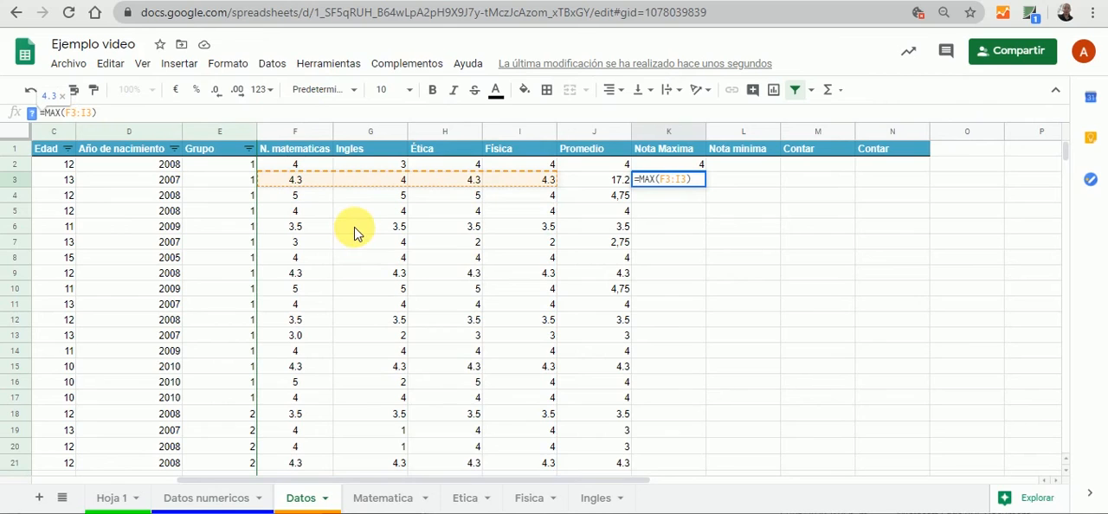
{"action": "key", "text": "Tab"}
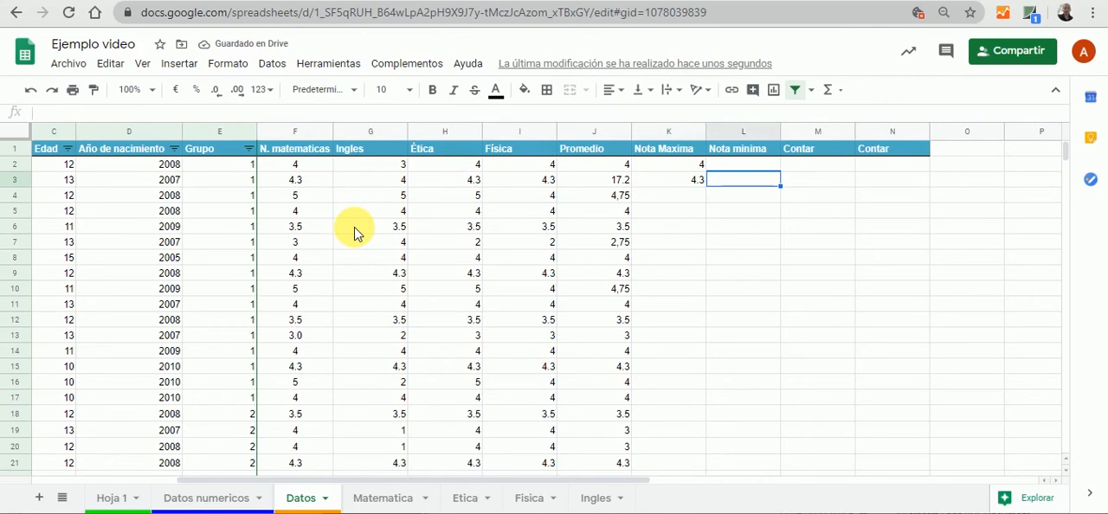
{"action": "left_click", "coordinate": [665, 179]}
{"action": "left_click_drag", "start_coordinate": [705, 184], "coordinate": [708, 199]}
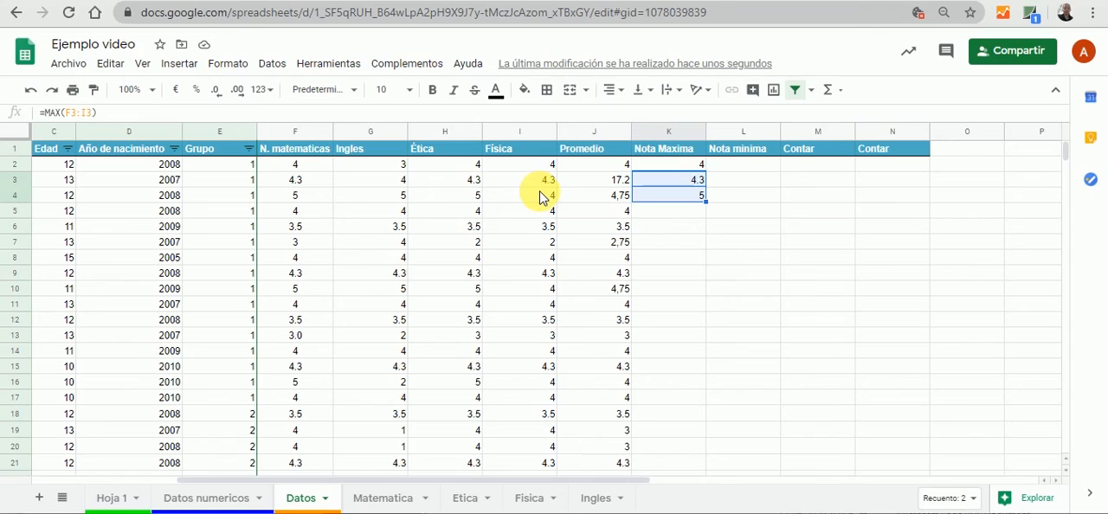
Enter the formula =MIN(F2:I2) in L2 of the Nota minima column and fill it down to L4
{"action": "left_click", "coordinate": [750, 171]}
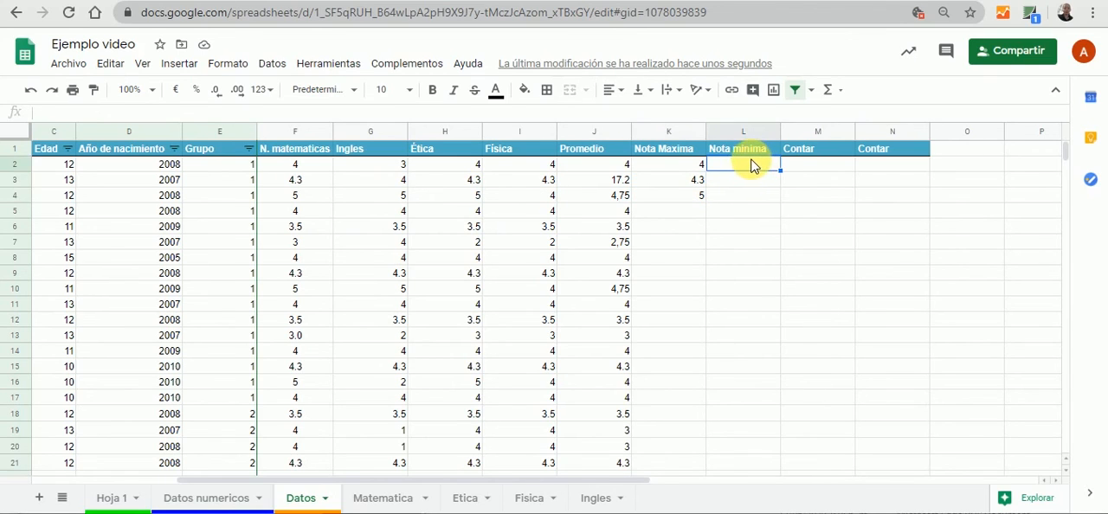
{"action": "type", "text": "="}
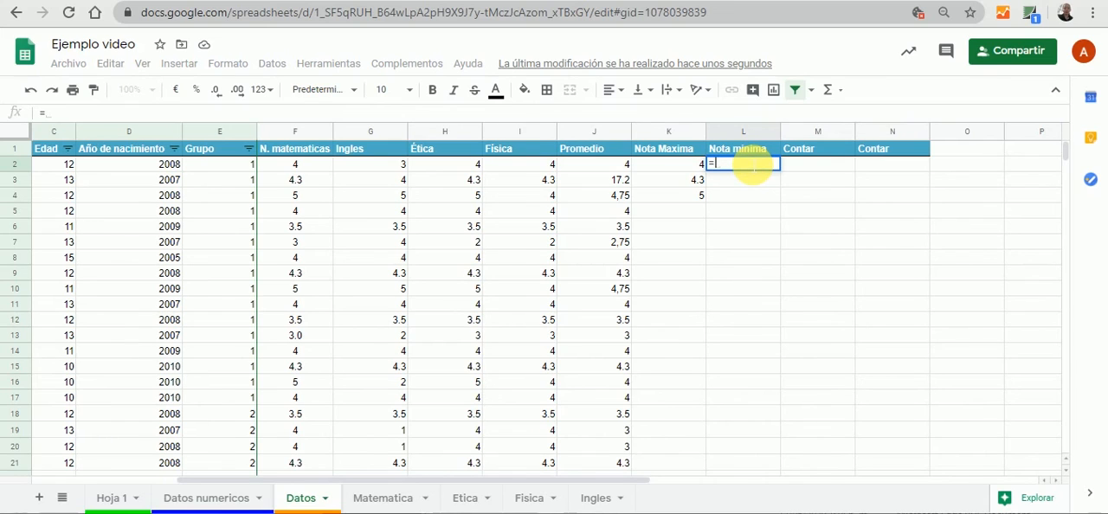
{"action": "type", "text": "mi"}
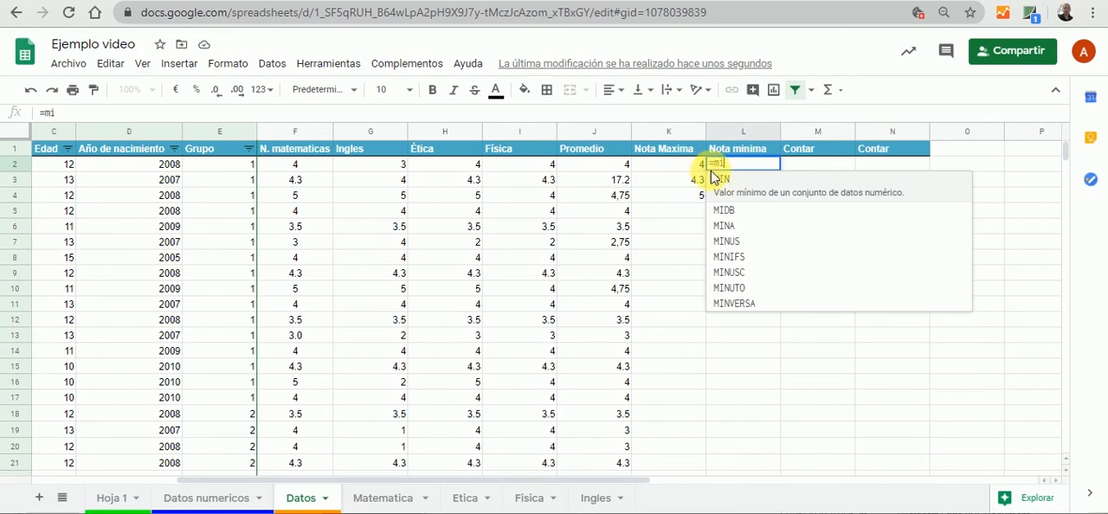
{"action": "left_click", "coordinate": [719, 180]}
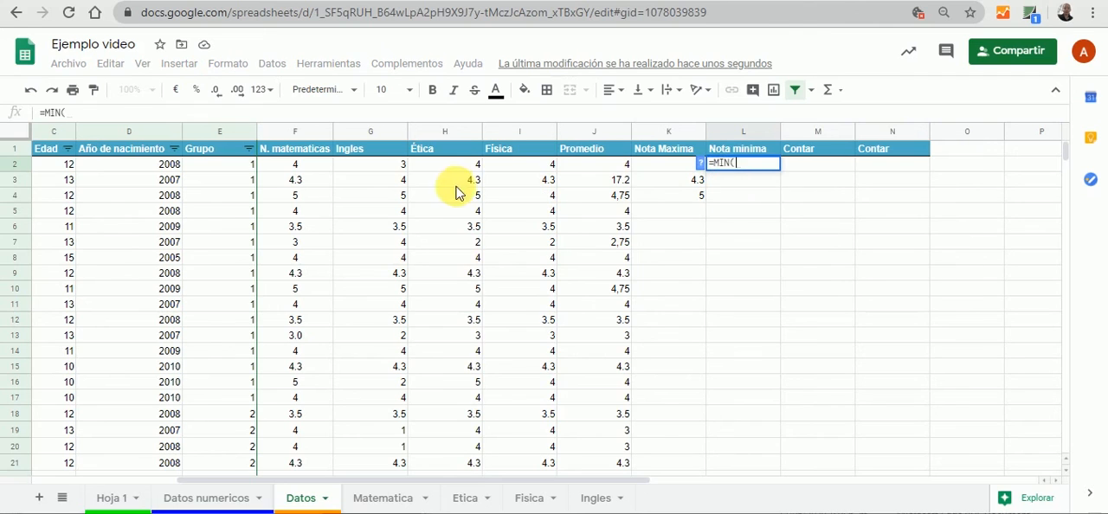
{"action": "left_click_drag", "start_coordinate": [312, 171], "coordinate": [509, 167]}
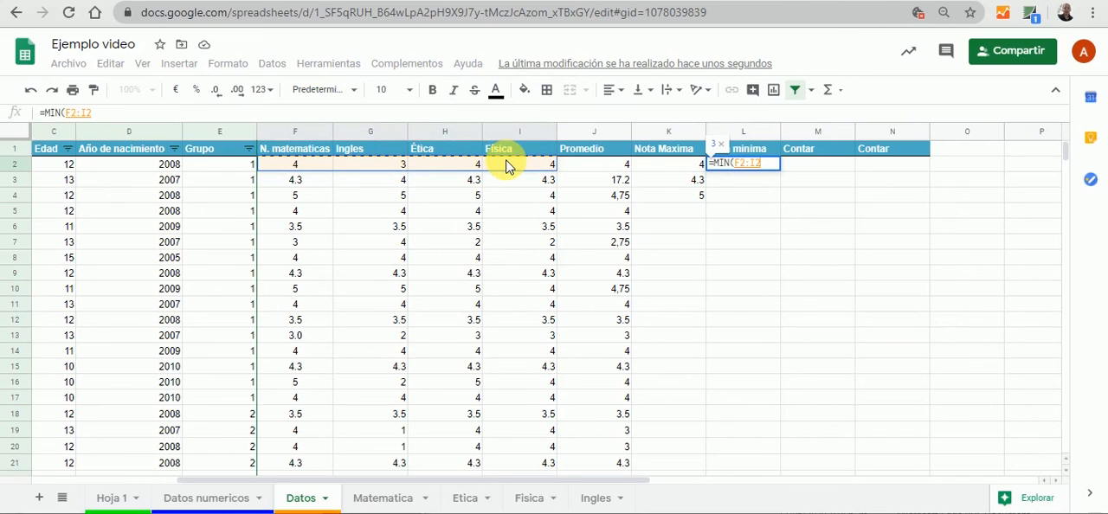
{"action": "type", "text": ")"}
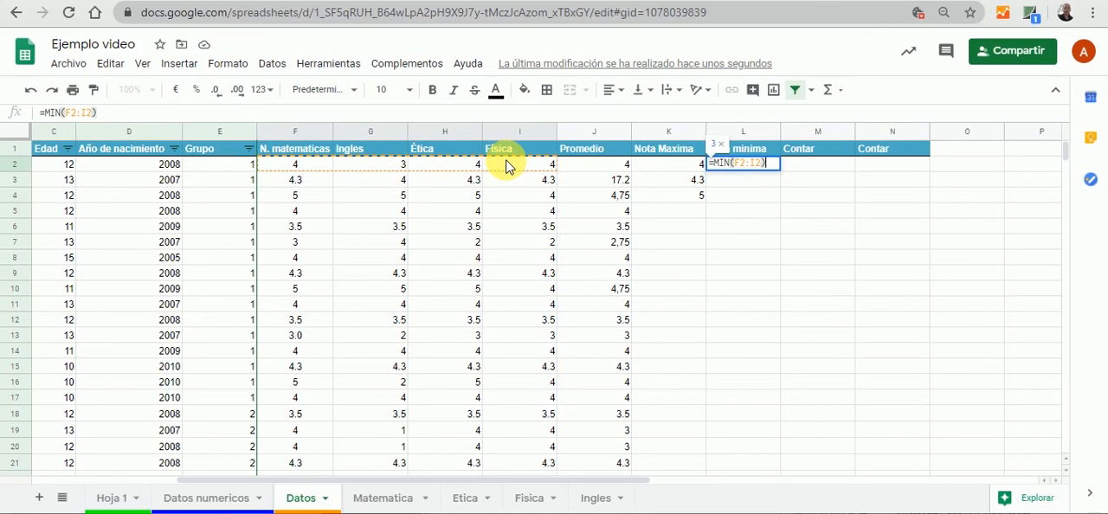
{"action": "key", "text": "Tab"}
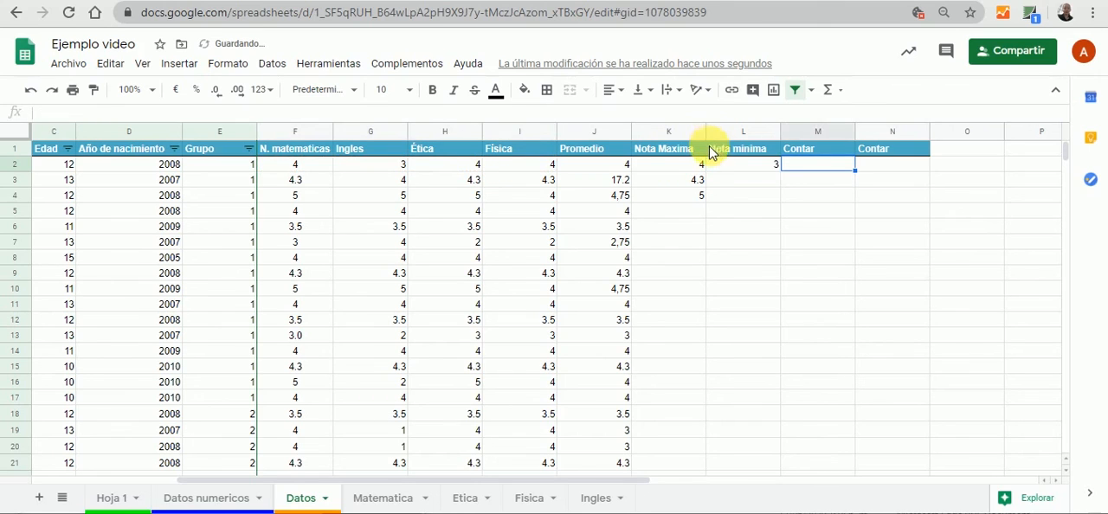
{"action": "left_click", "coordinate": [747, 172]}
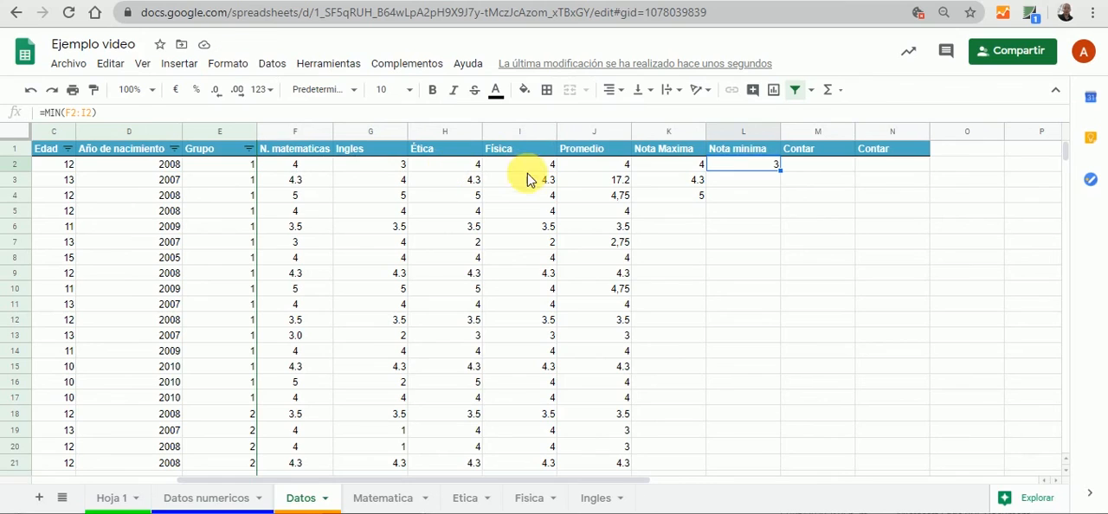
{"action": "left_click_drag", "start_coordinate": [779, 170], "coordinate": [782, 198]}
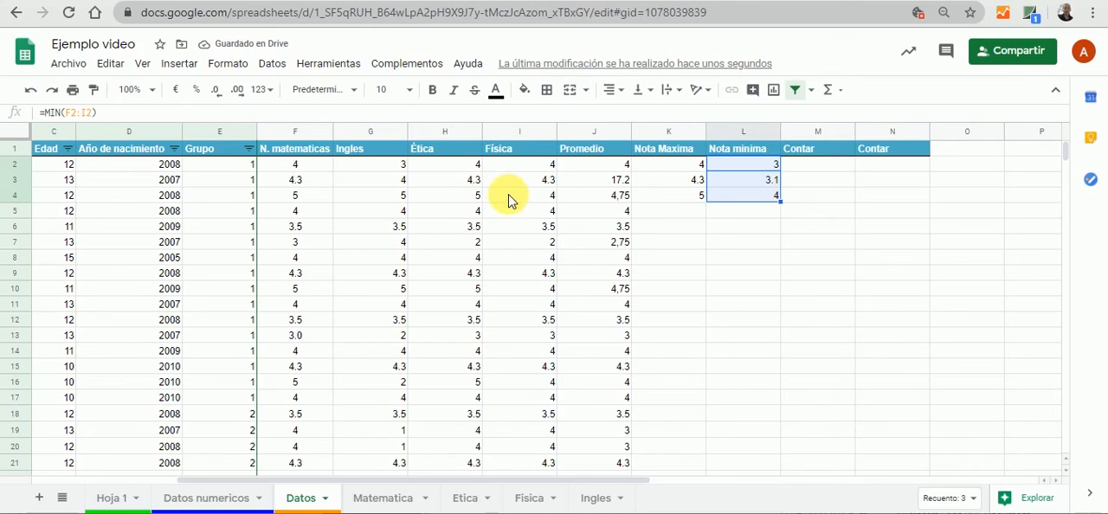
Replace the Ética grade in cell H4 with 1 to test the minimum formula in that row
{"action": "left_click", "coordinate": [465, 199]}
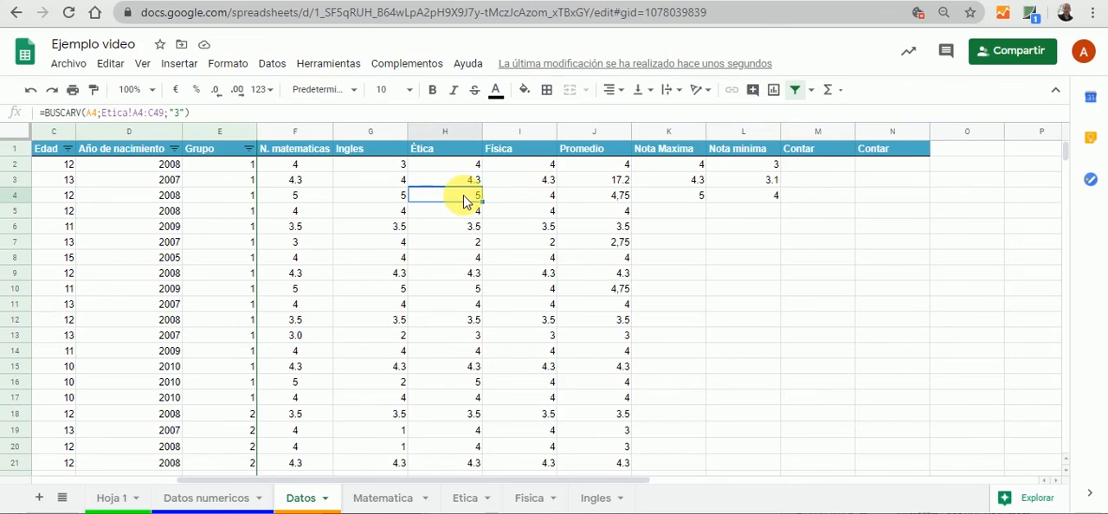
{"action": "type", "text": "1"}
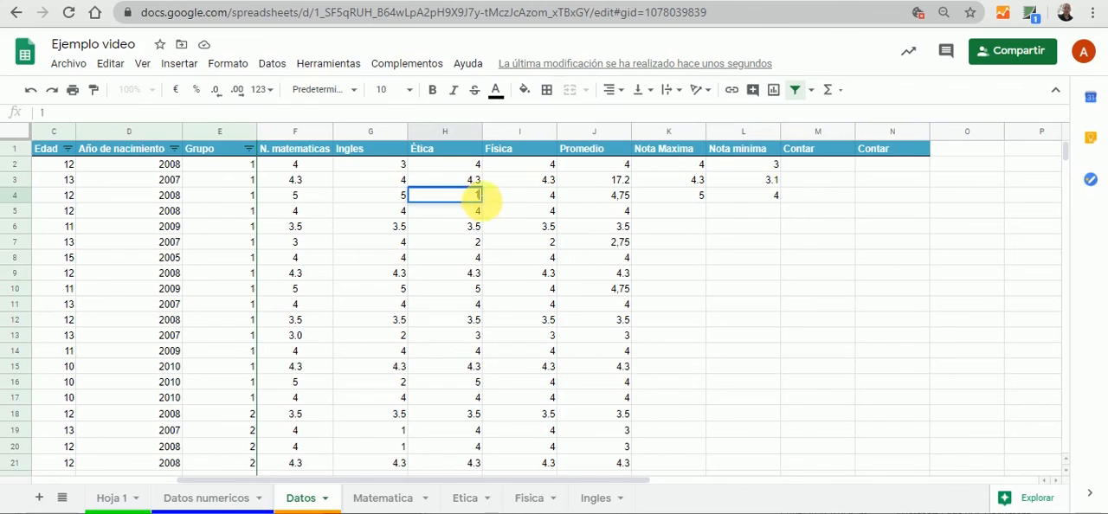
{"action": "left_click", "coordinate": [755, 227]}
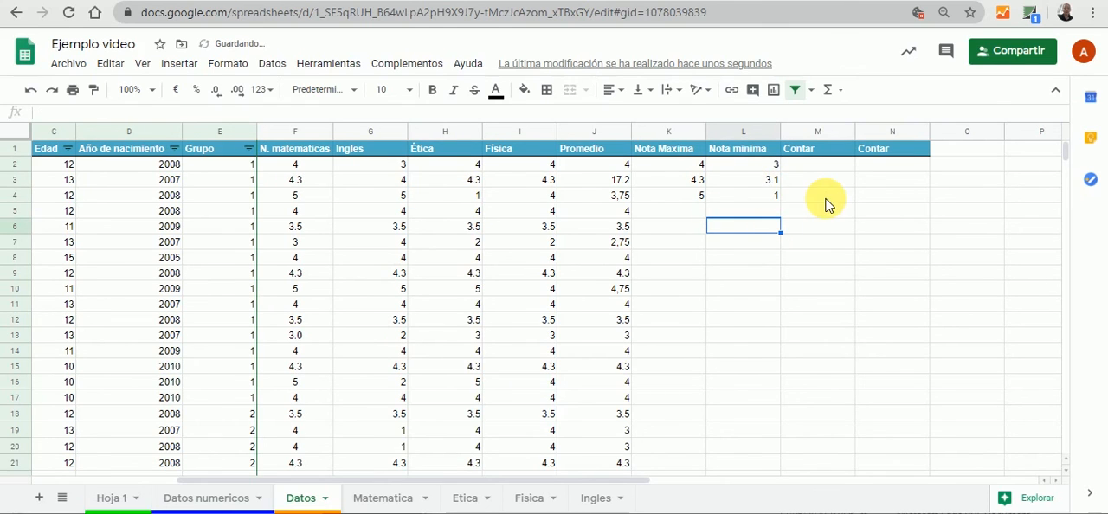
Change the second Contar heading, in cell N1, to "Contar en blanco"
{"action": "left_click", "coordinate": [820, 153]}
{"action": "left_click", "coordinate": [880, 154]}
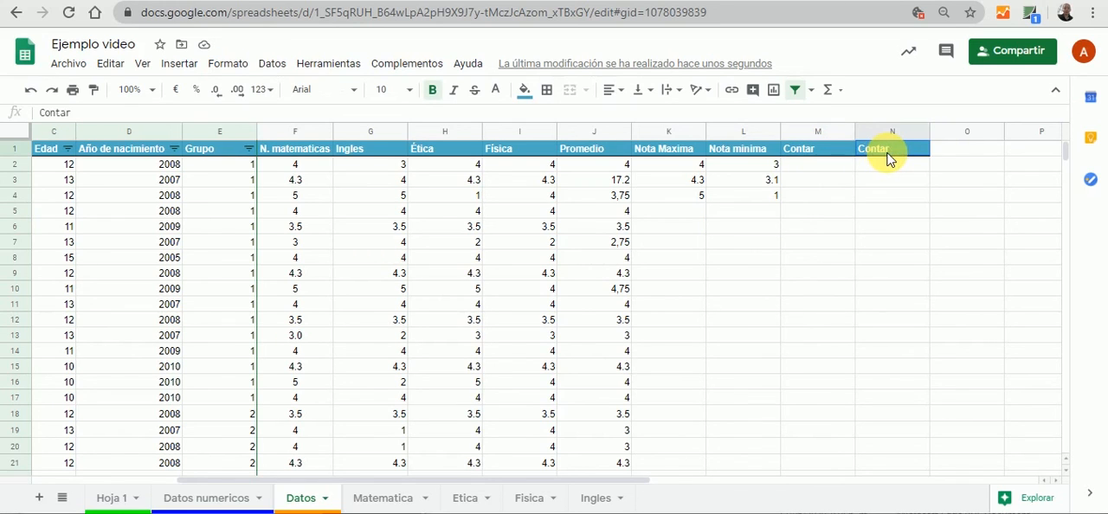
{"action": "left_click", "coordinate": [143, 119]}
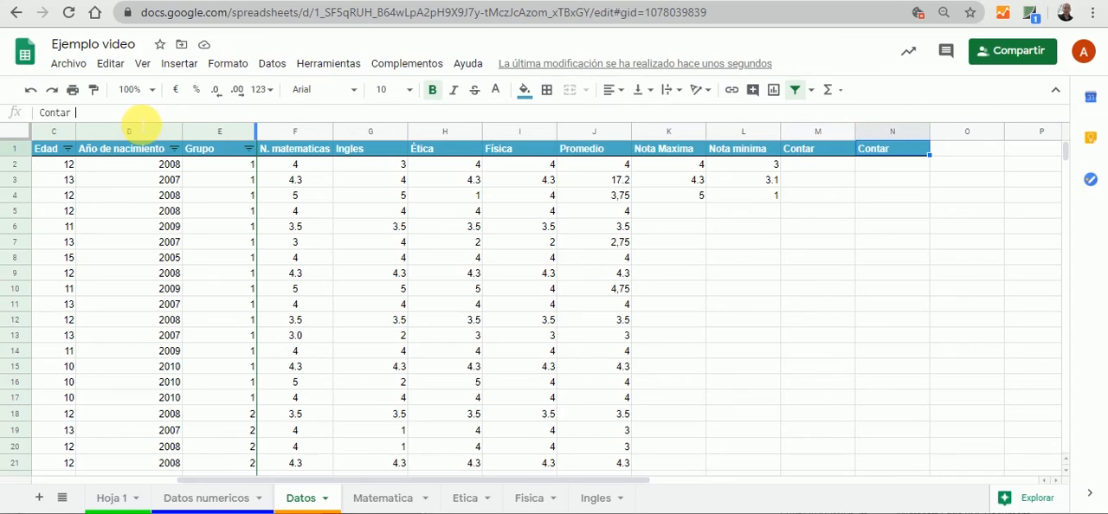
{"action": "type", "text": "en"}
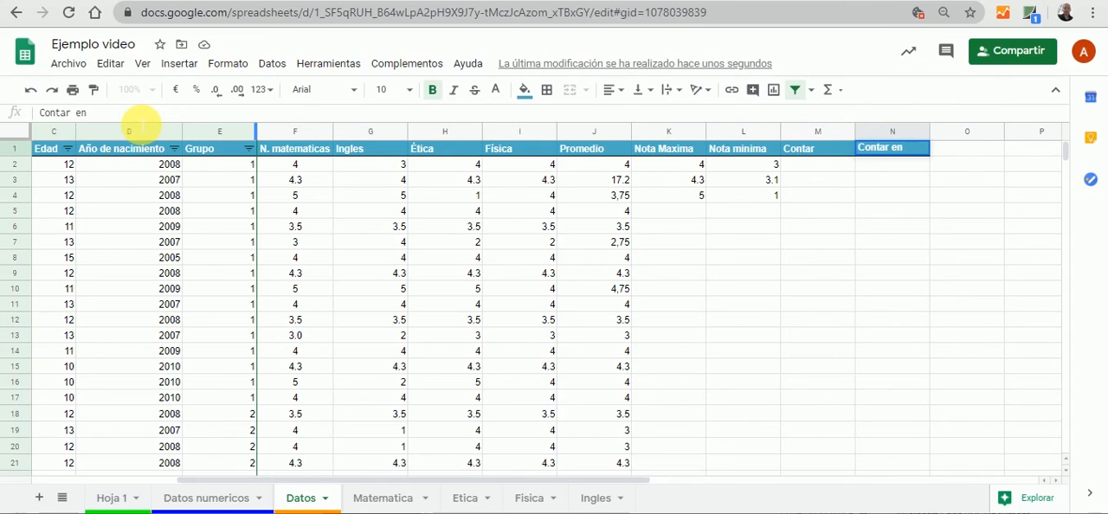
{"action": "type", "text": " blanco"}
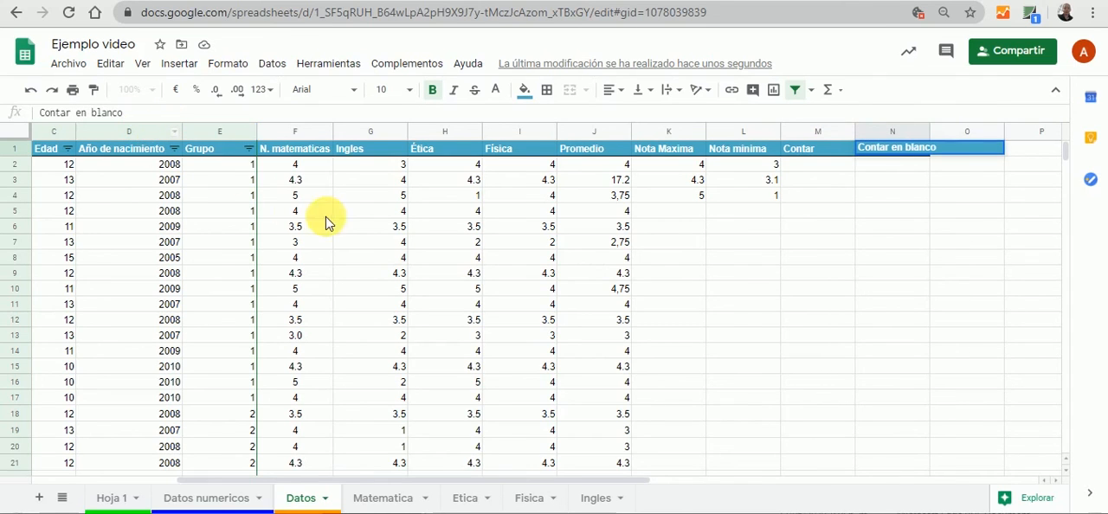
{"action": "left_click", "coordinate": [827, 276]}
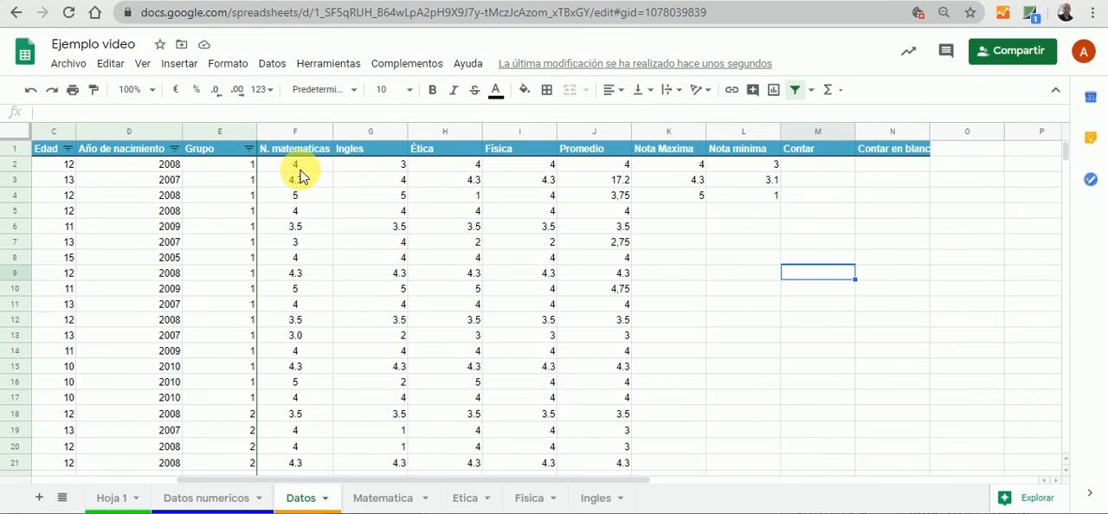
Clear the Ingles grade in cell G2 so the first student has a missing grade
{"action": "left_click", "coordinate": [381, 167]}
{"action": "key", "text": "Delete"}
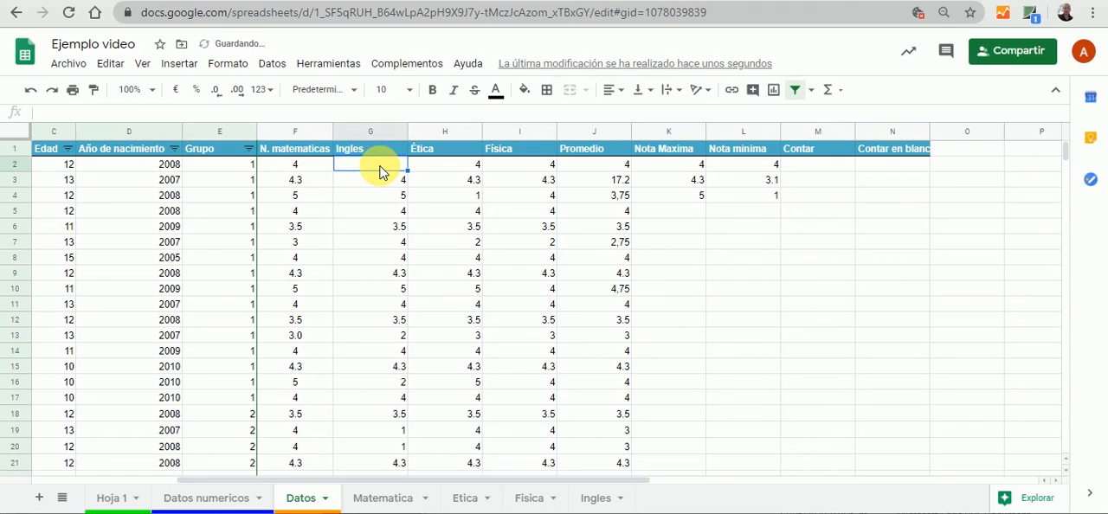
{"action": "left_click", "coordinate": [849, 225]}
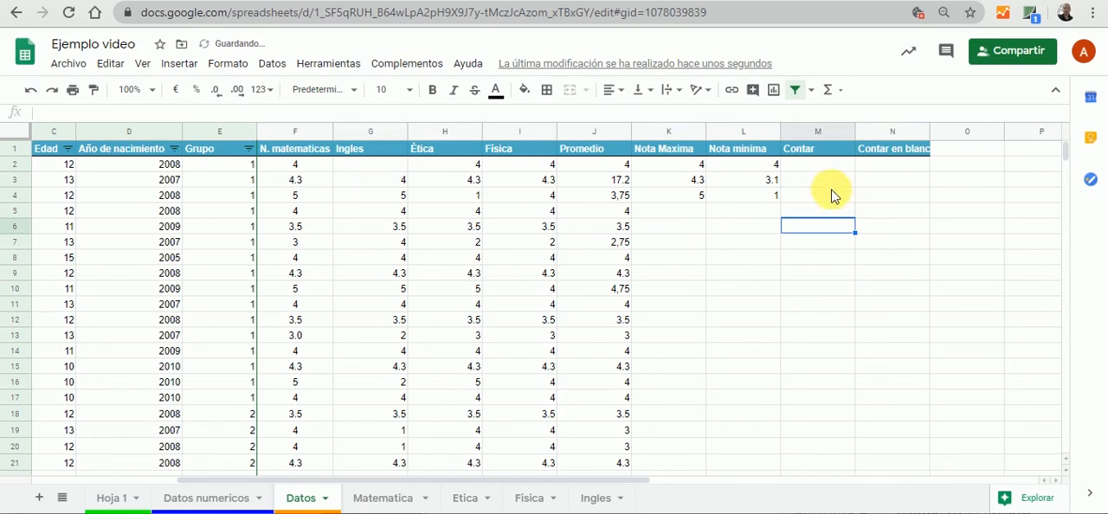
Enter the formula =CONTAR(F2:I2) in M2 of the Contar column to count the first student's grades
{"action": "left_click", "coordinate": [811, 168]}
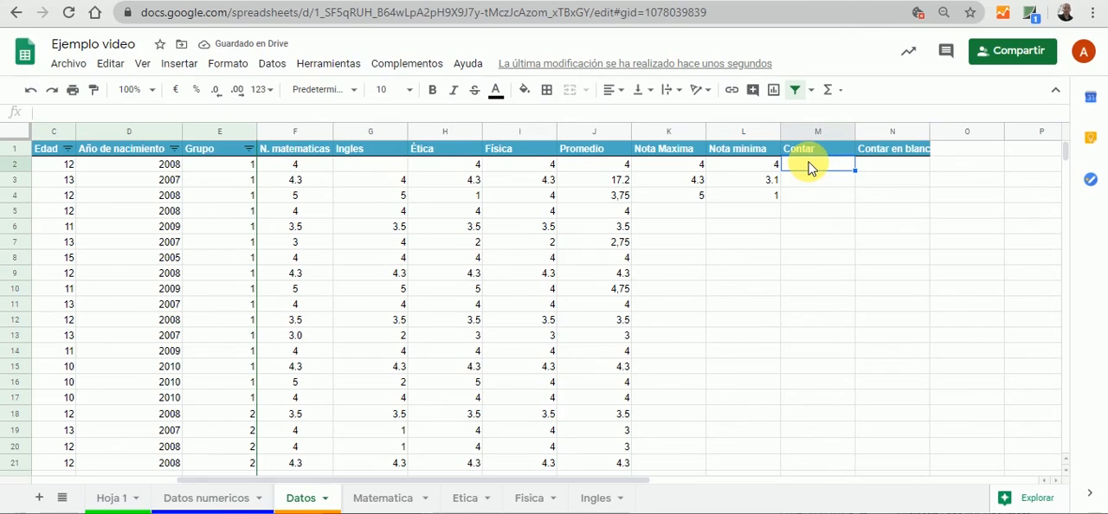
{"action": "type", "text": "=cont"}
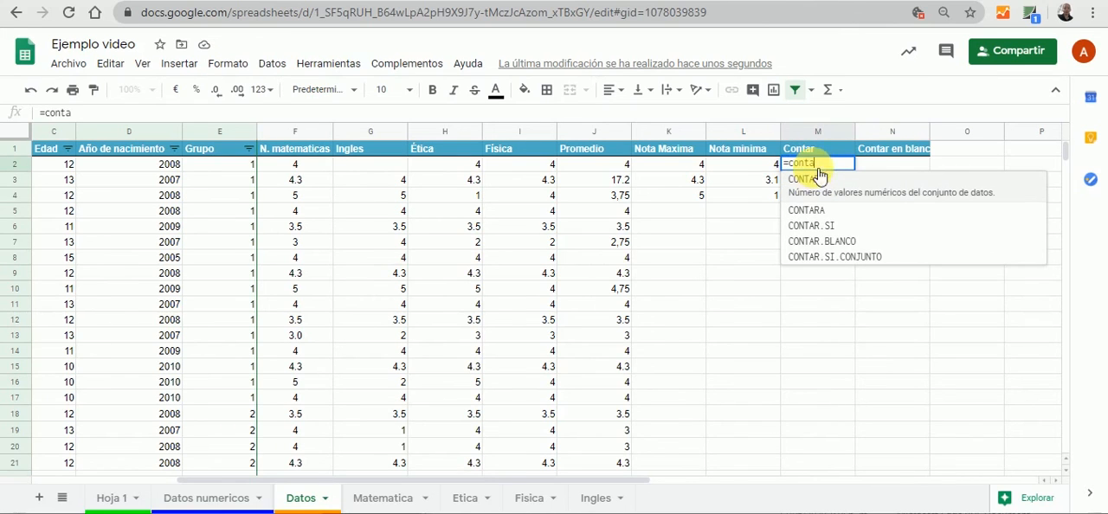
{"action": "type", "text": "a"}
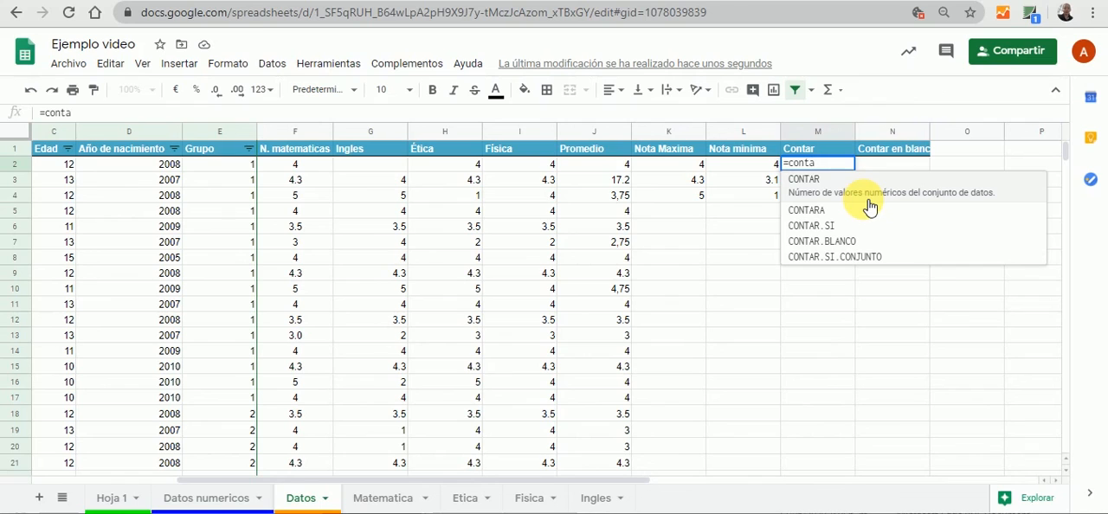
{"action": "left_click", "coordinate": [804, 179]}
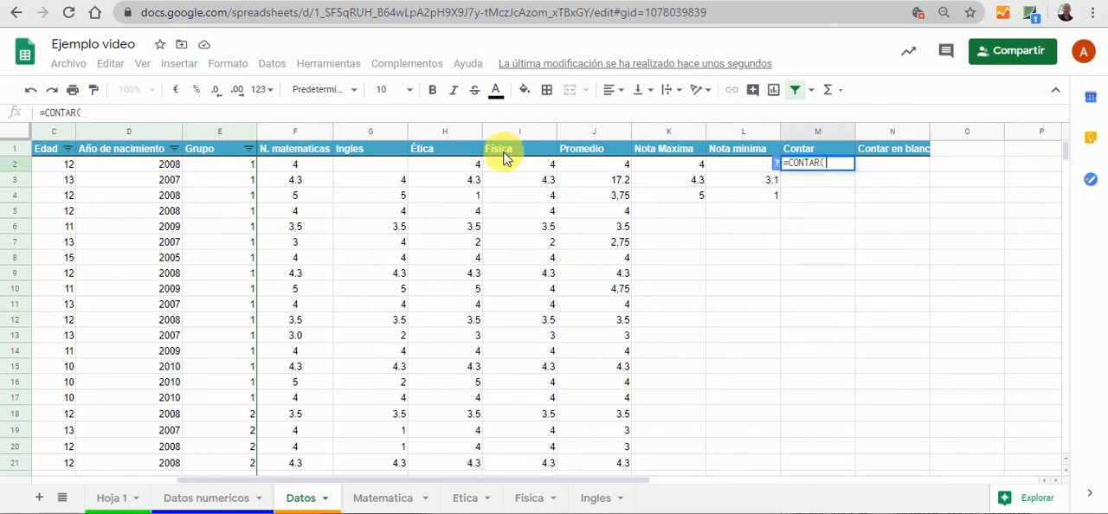
{"action": "left_click_drag", "start_coordinate": [296, 164], "coordinate": [537, 176]}
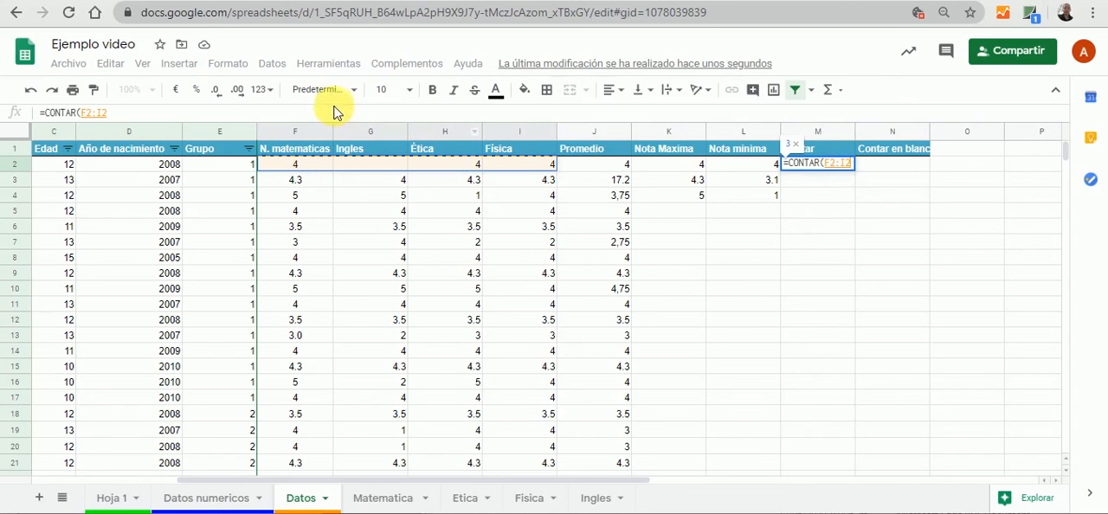
{"action": "left_click", "coordinate": [164, 116]}
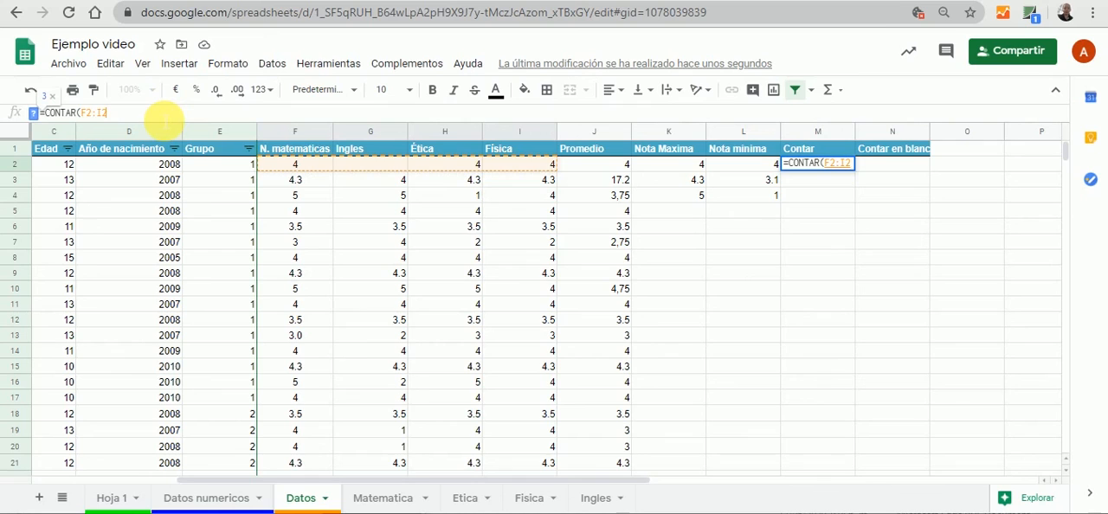
{"action": "type", "text": ")"}
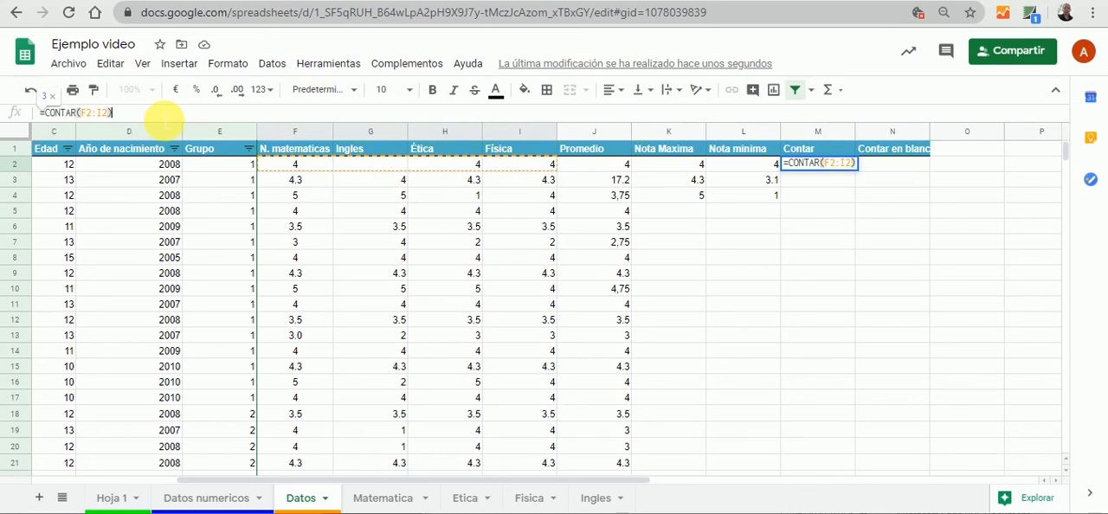
{"action": "key", "text": "Tab"}
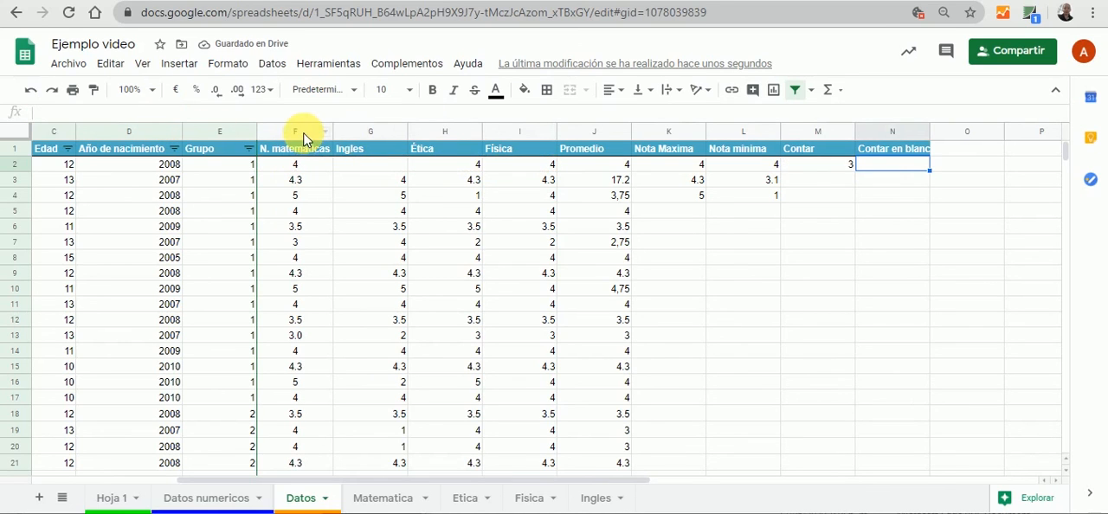
Enter 3 as the Ingles grade in cell G2 to test the count formula in M2
{"action": "left_click_drag", "start_coordinate": [303, 136], "coordinate": [490, 149]}
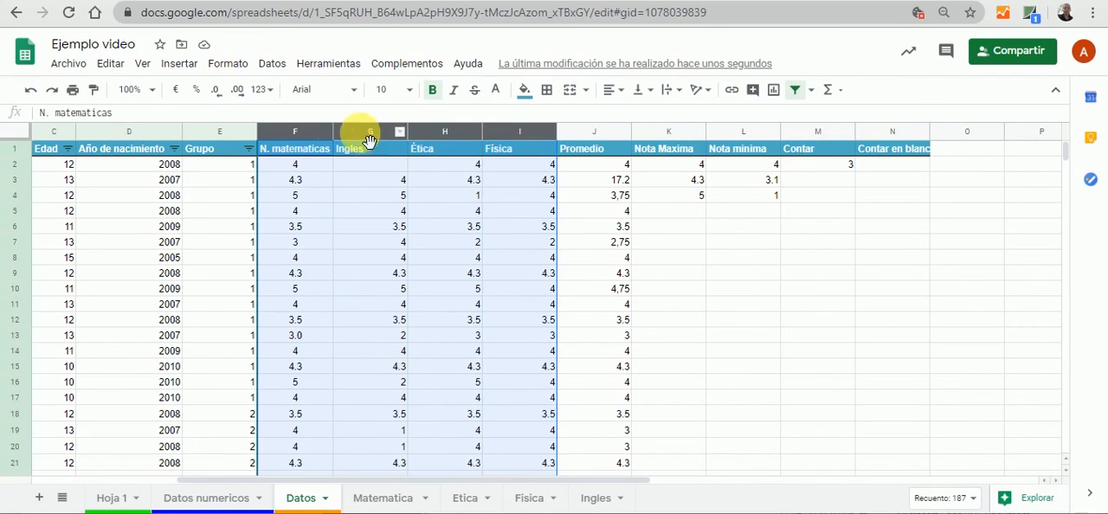
{"action": "left_click", "coordinate": [833, 170]}
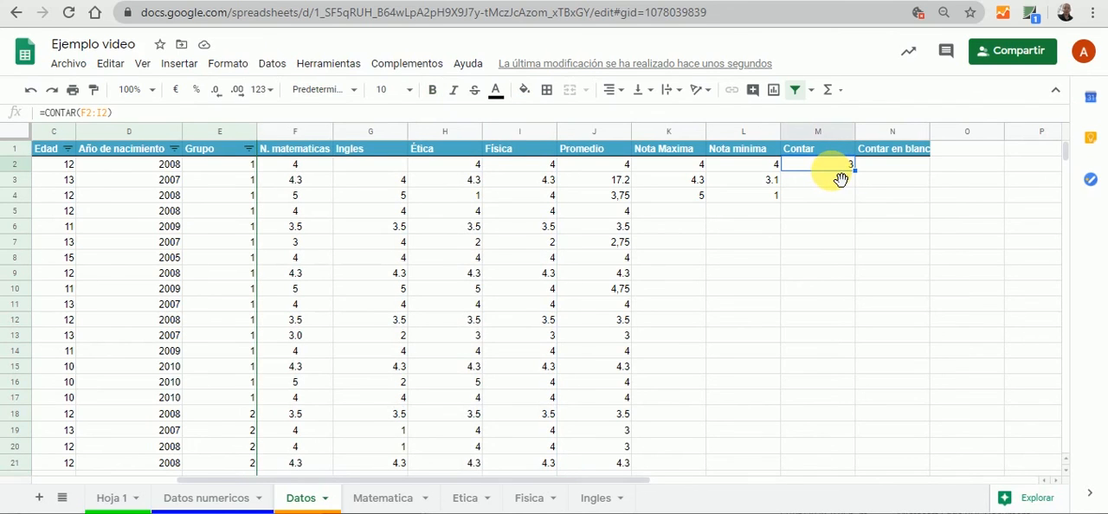
{"action": "left_click", "coordinate": [362, 172]}
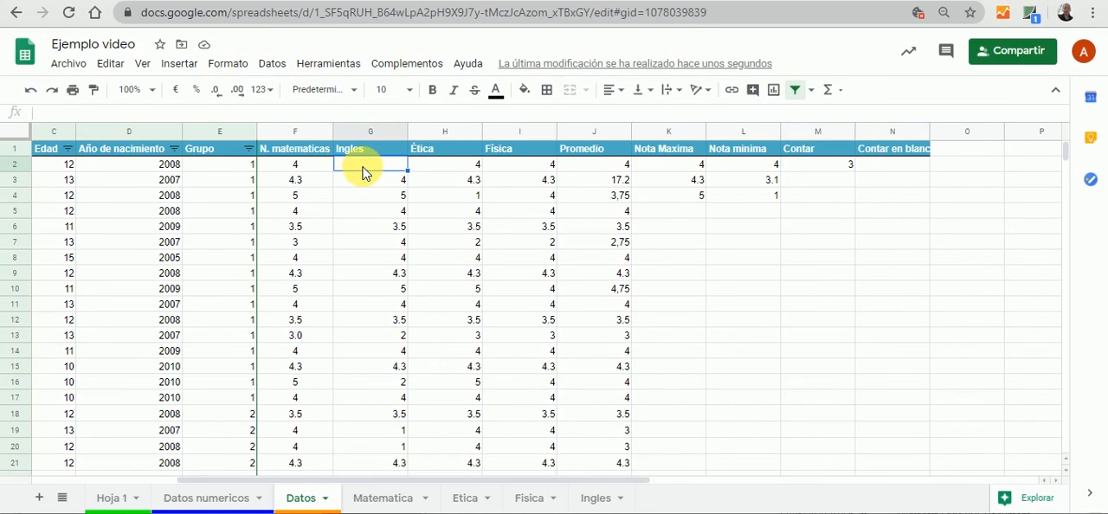
{"action": "type", "text": "3"}
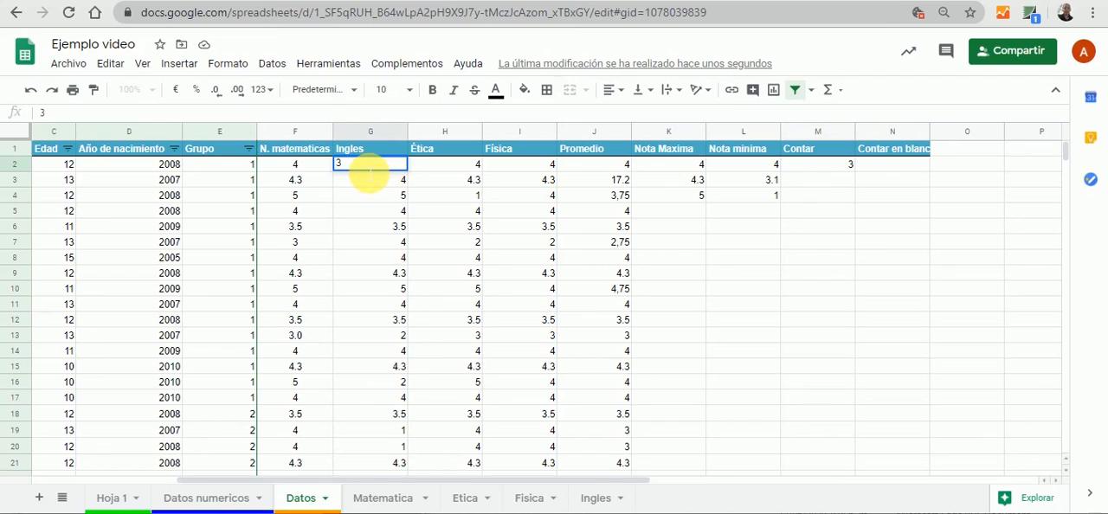
{"action": "double_click", "coordinate": [789, 274]}
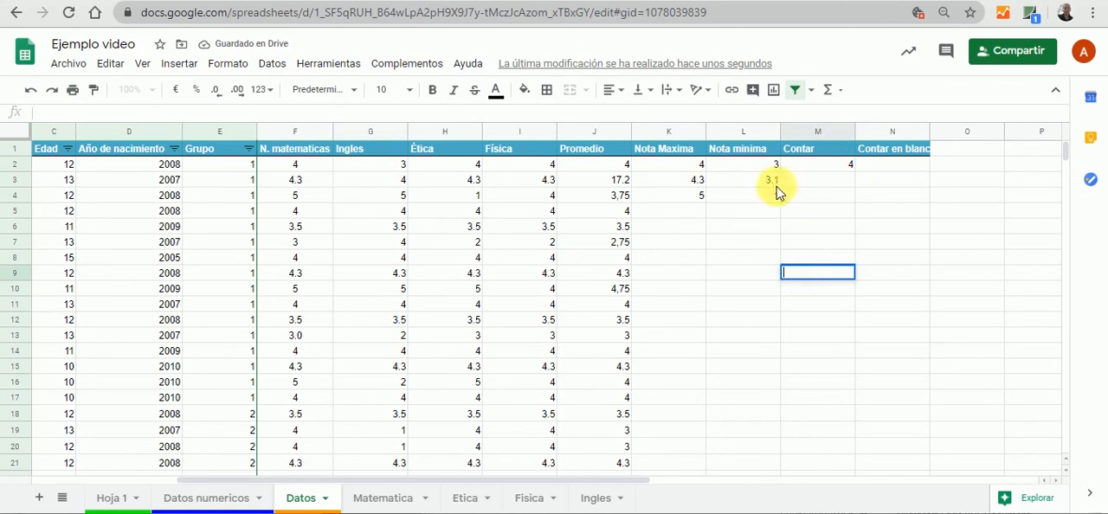
Clear the first student's Ingles and Ética grades in cells G2 and H2
{"action": "left_click", "coordinate": [395, 171]}
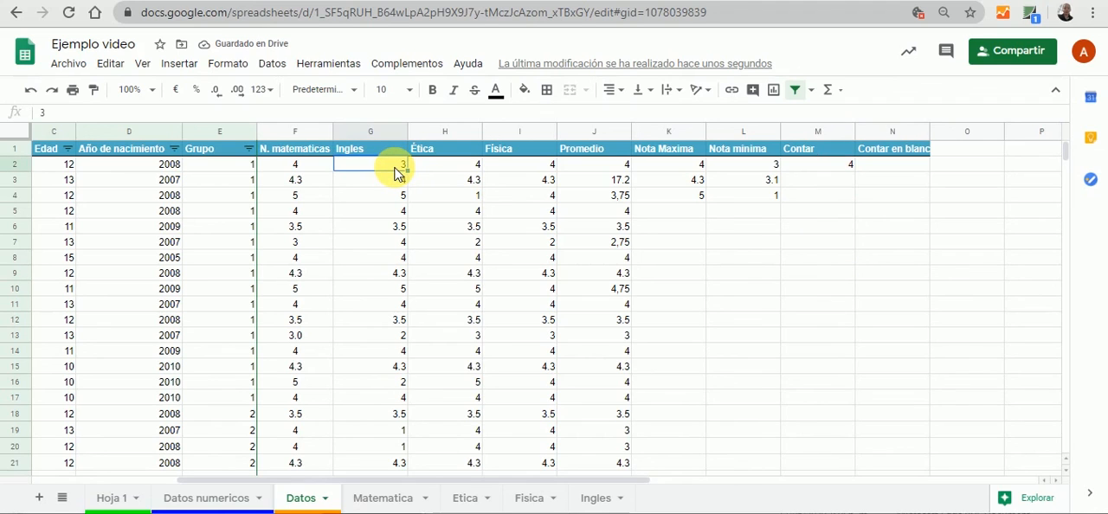
{"action": "key", "text": "Delete"}
{"action": "left_click", "coordinate": [451, 170]}
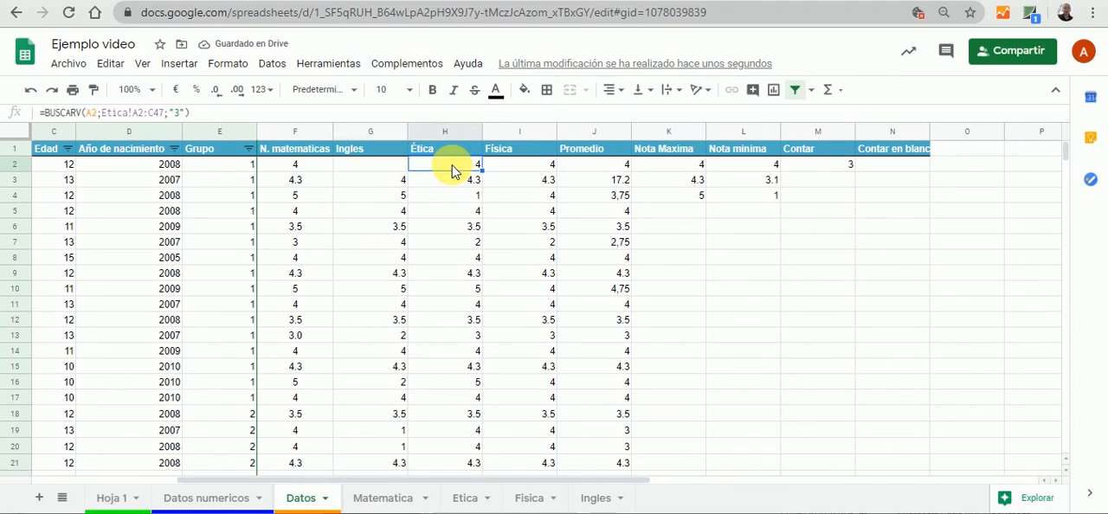
{"action": "key", "text": "Delete"}
Enter the formula =CONTAR.BLANCO(F2:I2) in N2 of the Contar en blanco column
{"action": "left_click", "coordinate": [885, 171]}
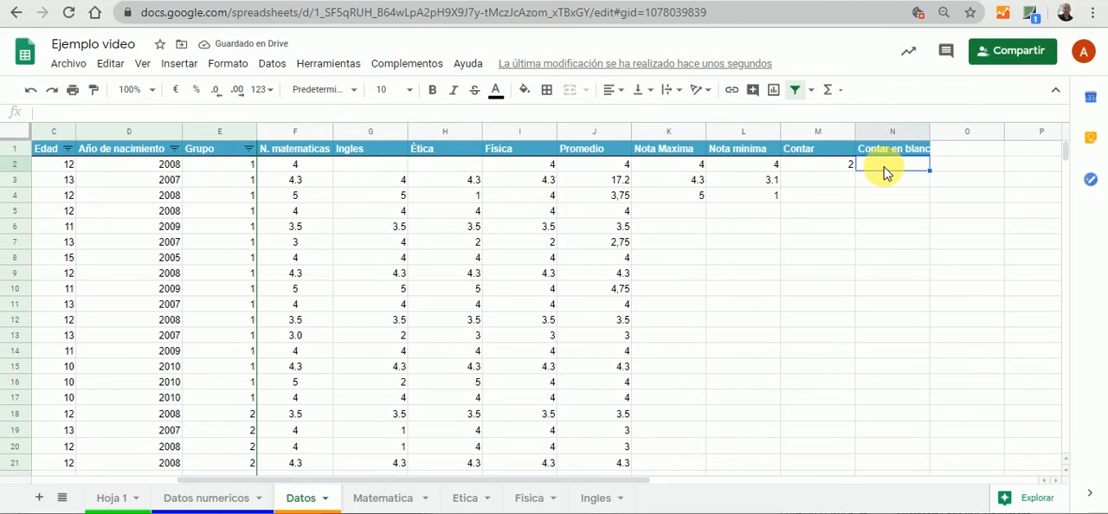
{"action": "type", "text": "=contar"}
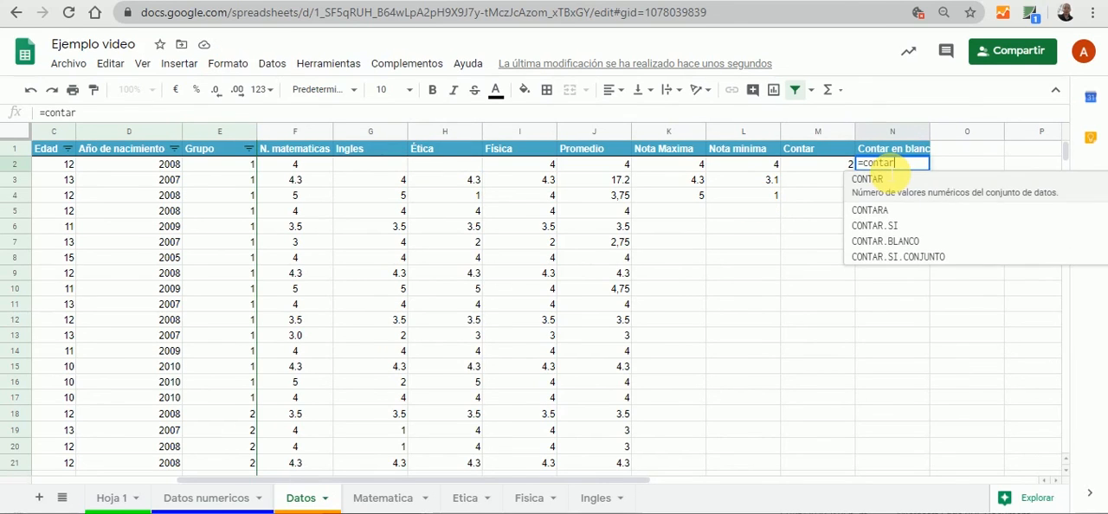
{"action": "left_click", "coordinate": [908, 238]}
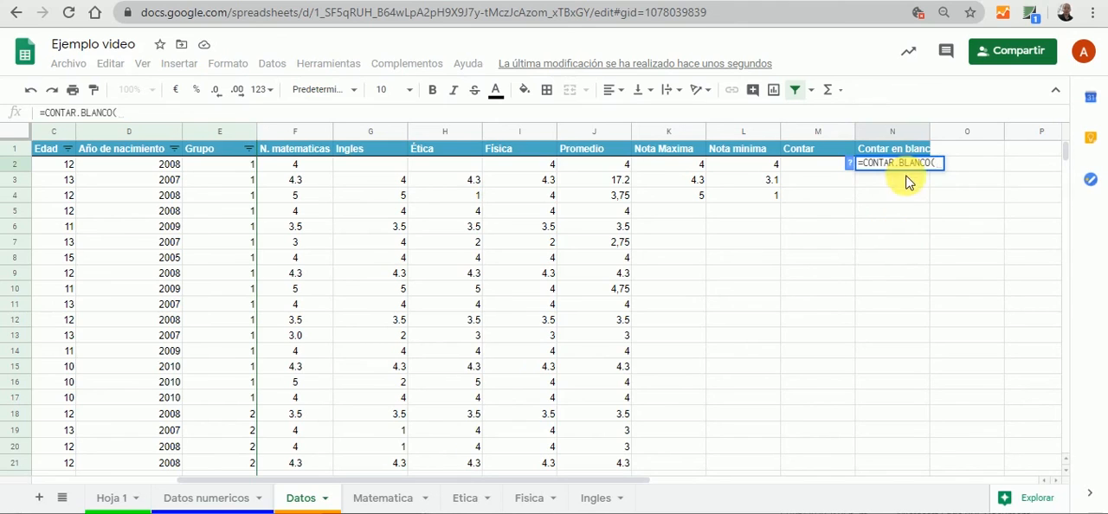
{"action": "key", "text": "BackSpace"}
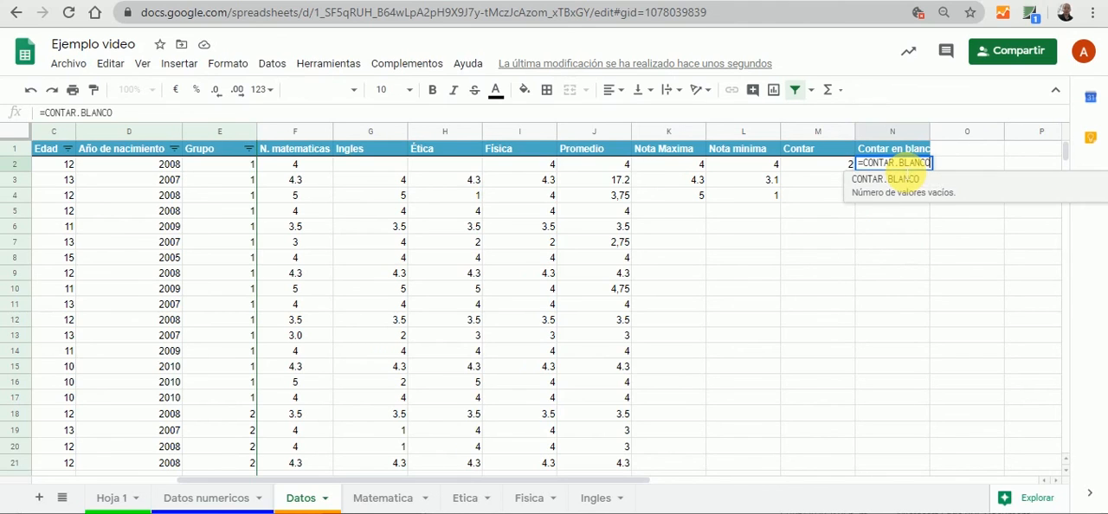
{"action": "left_click", "coordinate": [942, 201]}
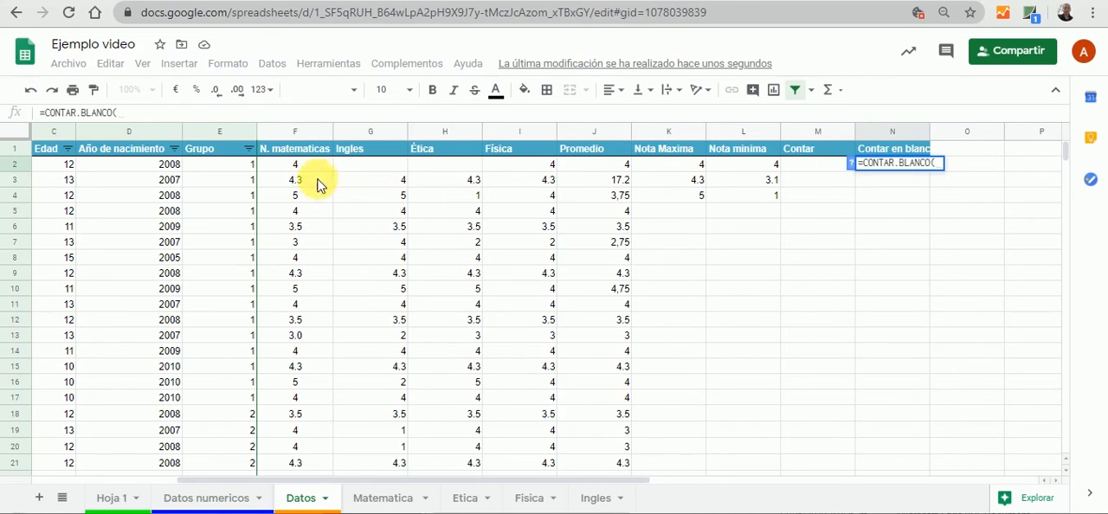
{"action": "left_click_drag", "start_coordinate": [312, 167], "coordinate": [520, 173]}
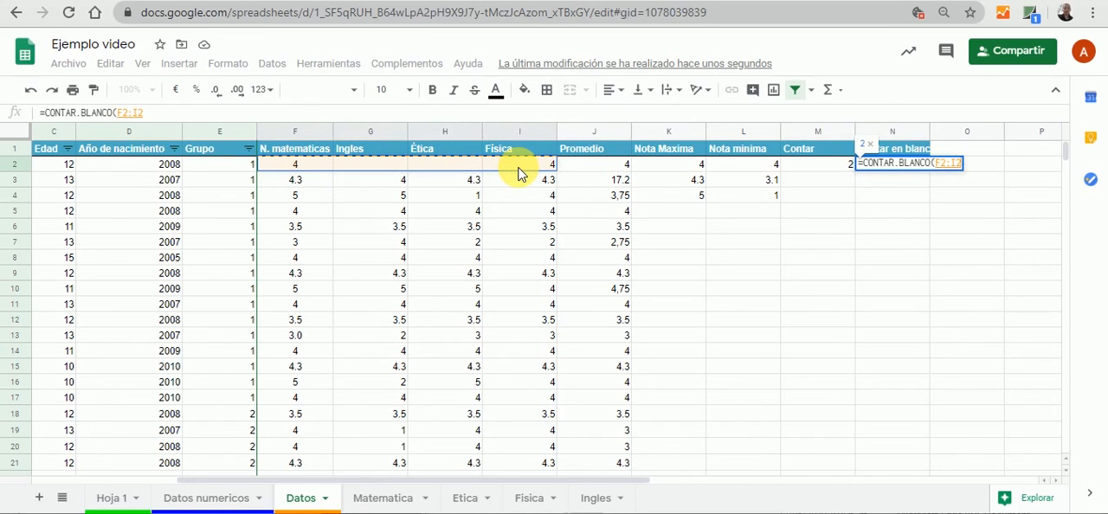
{"action": "type", "text": ")"}
{"action": "key", "text": "Tab"}
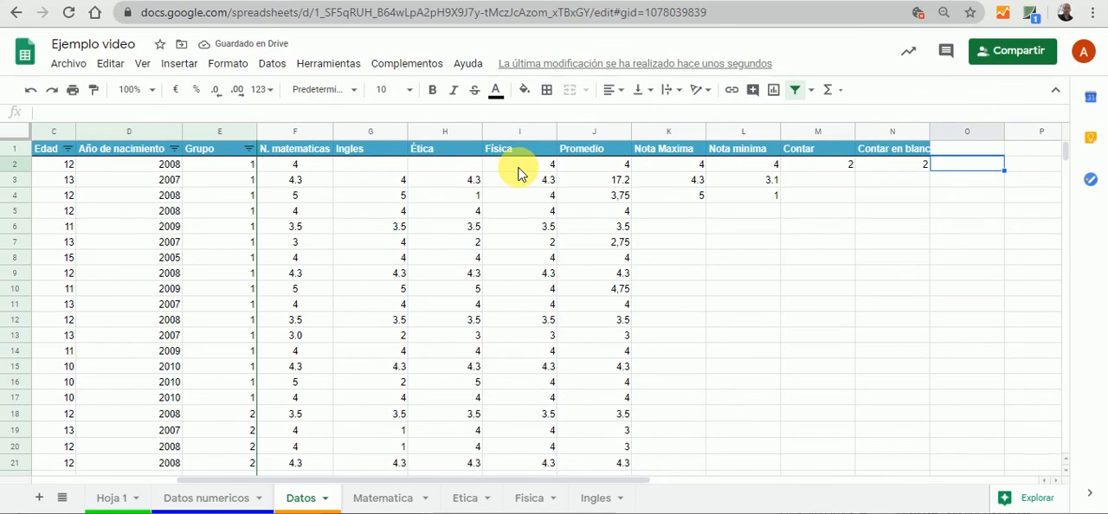
Check the formulas in M2 and N2 and enter 3 as the Ingles grade in G2 to test both counts
{"action": "left_click", "coordinate": [816, 170]}
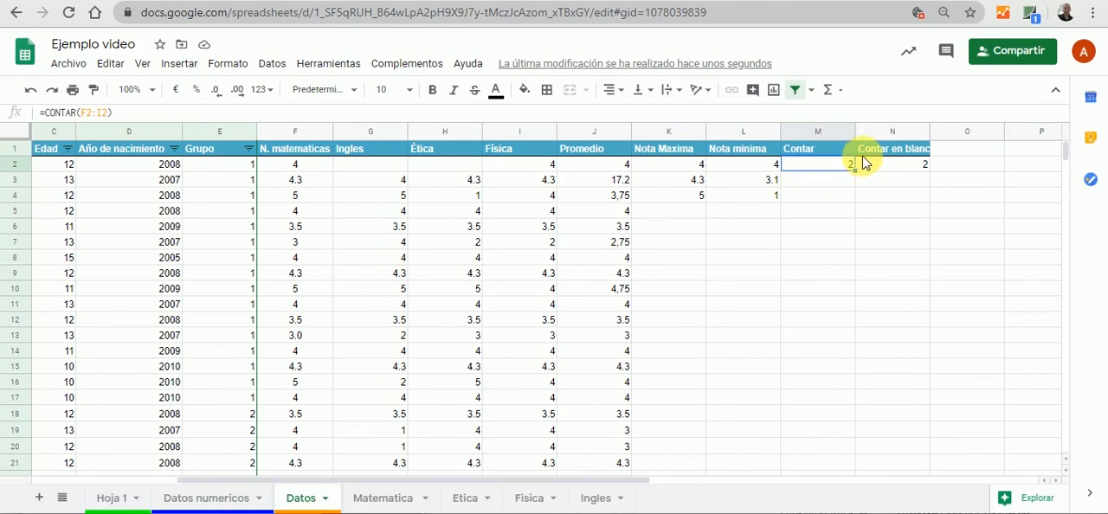
{"action": "left_click", "coordinate": [881, 168]}
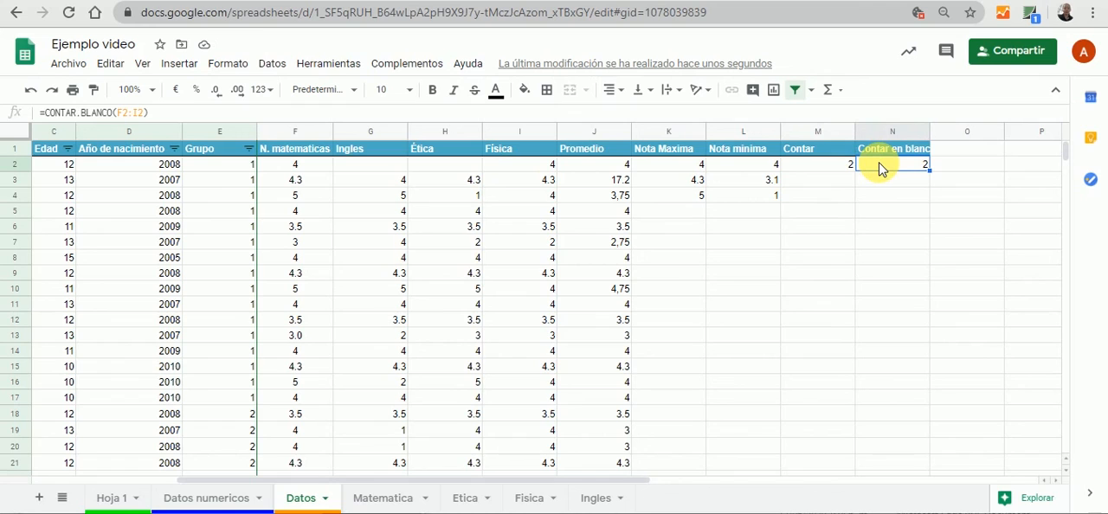
{"action": "left_click", "coordinate": [381, 166]}
{"action": "type", "text": "3"}
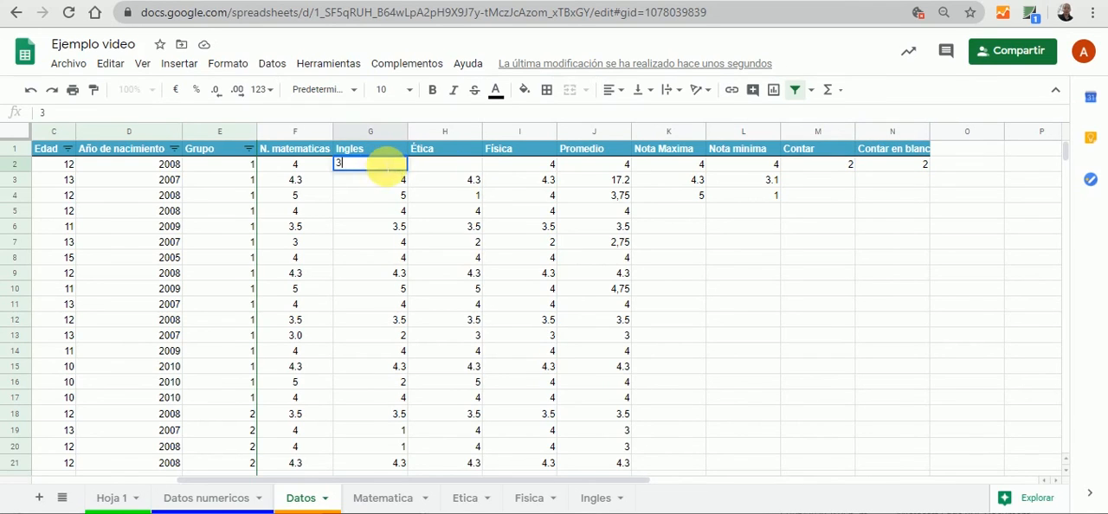
{"action": "left_click", "coordinate": [790, 227]}
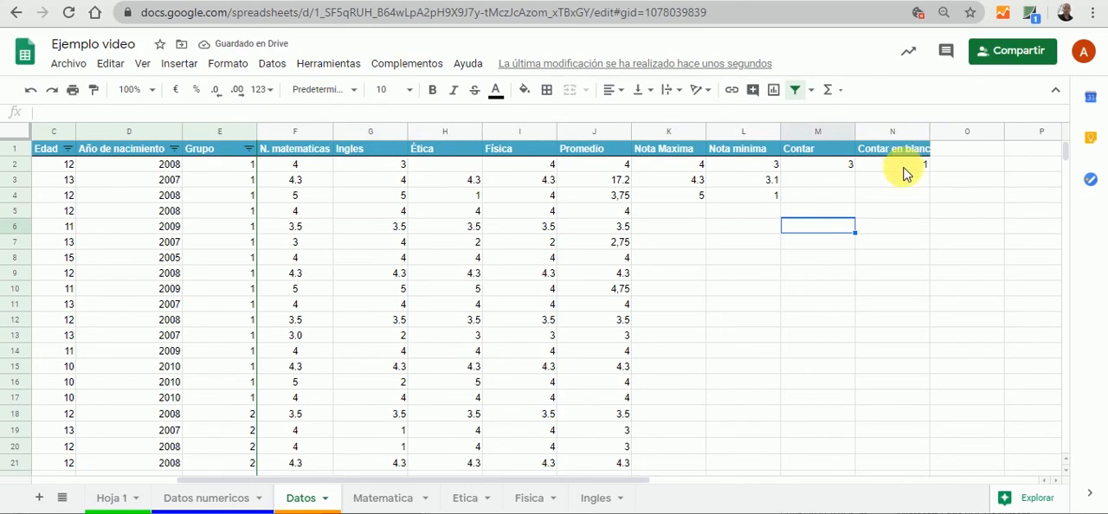
Go to the Hoja 1 sheet and review the list of functions under FUNCIONES
{"action": "left_click", "coordinate": [110, 499]}
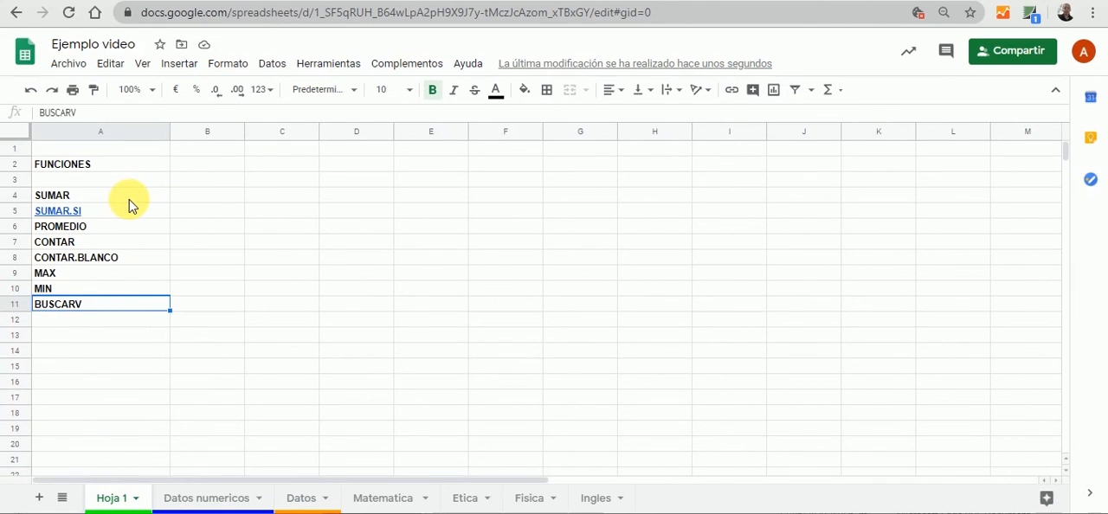
{"action": "mouse_move", "coordinate": [125, 211]}
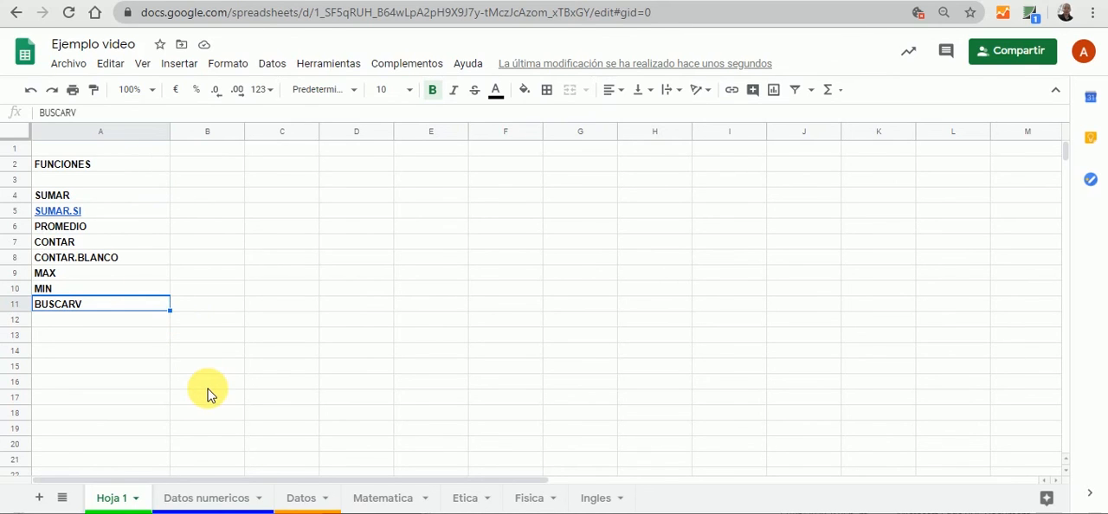
{"action": "left_click", "coordinate": [196, 351]}
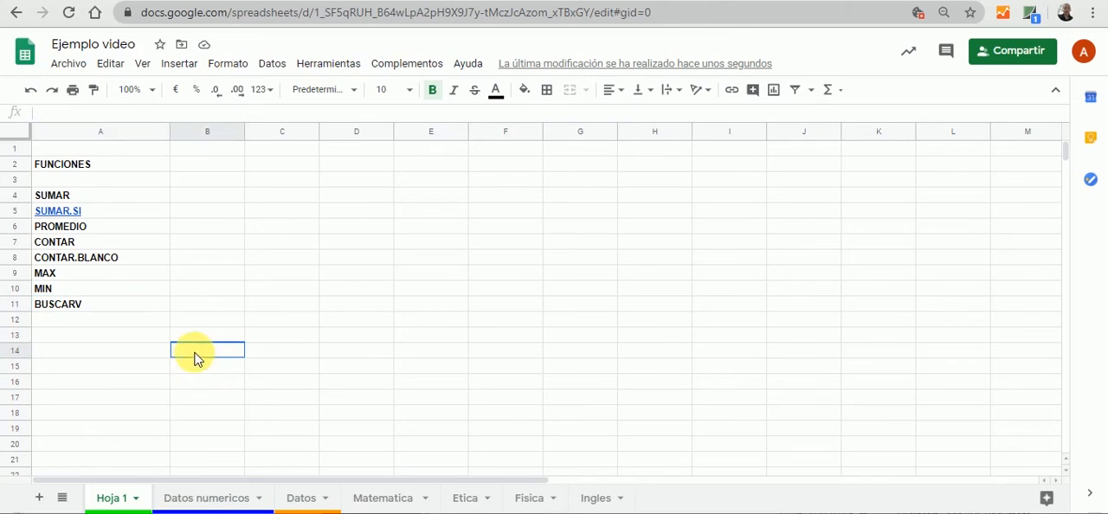